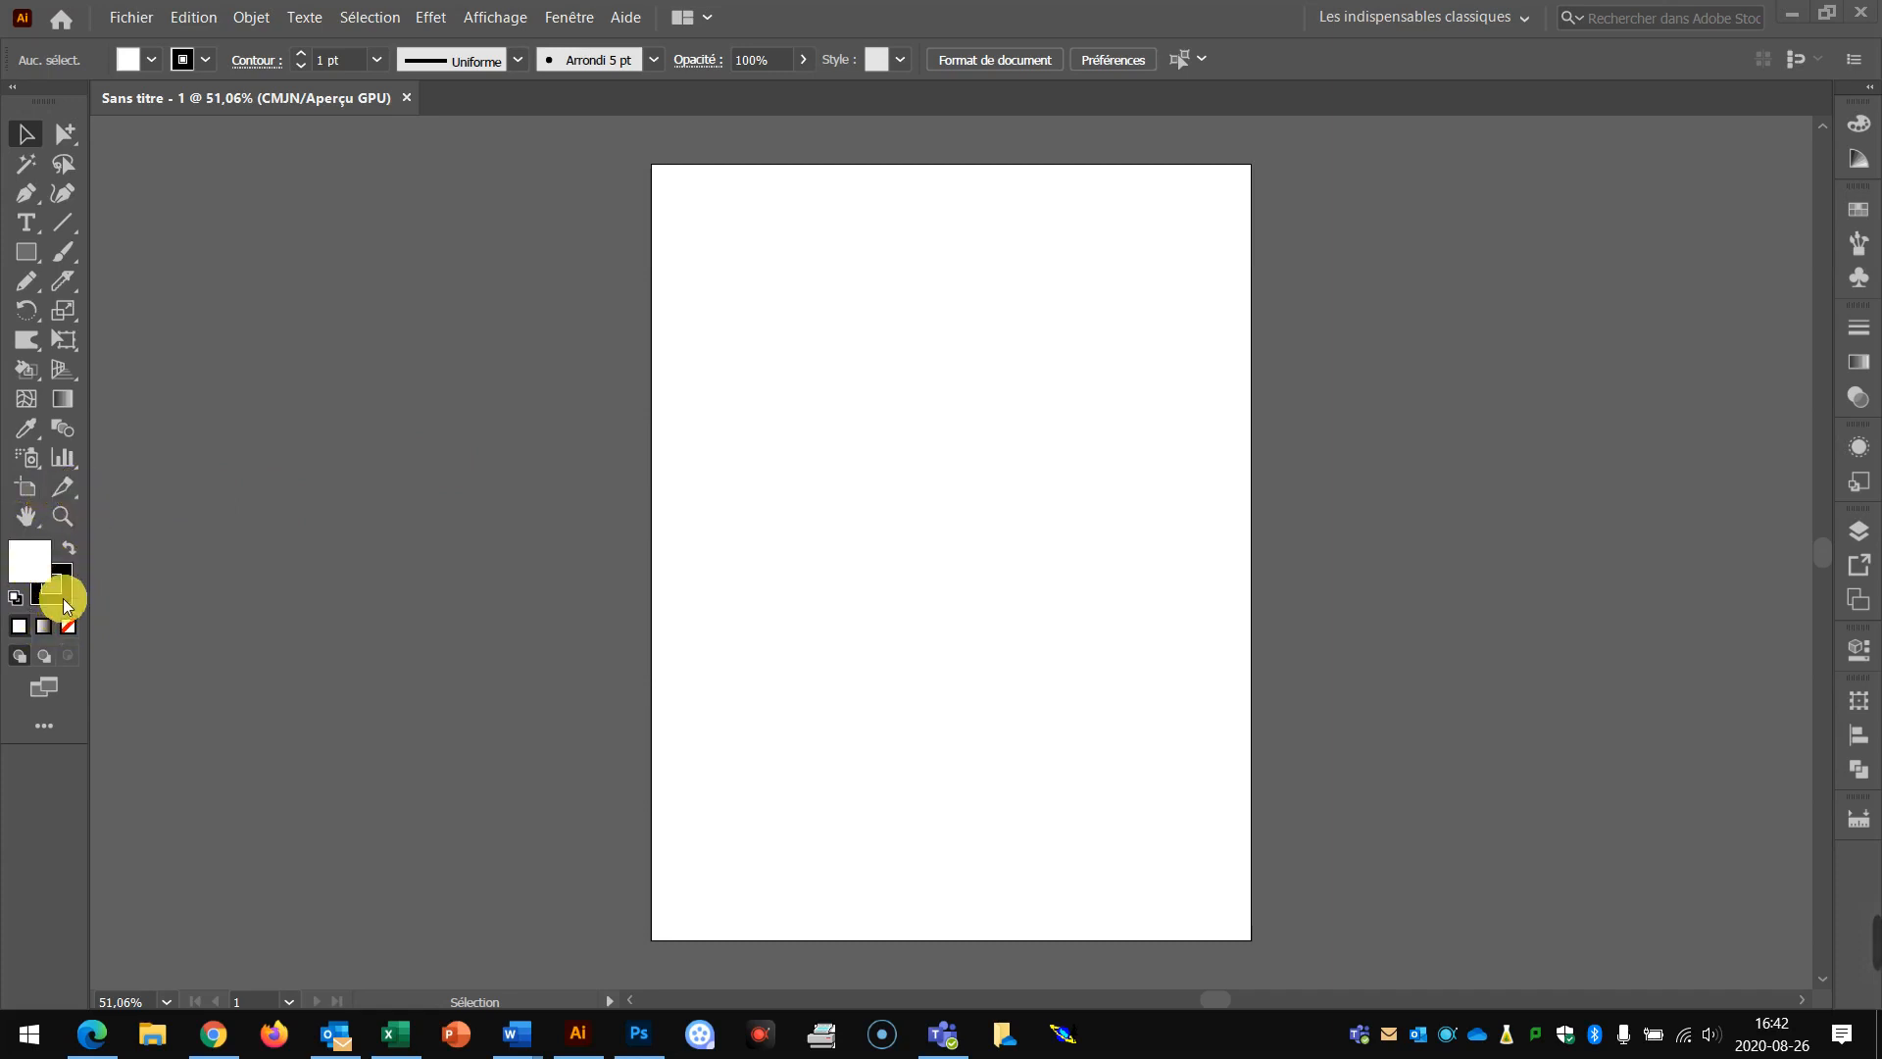
Make the stroke colour active and view the available stroke swatches and width profiles.
click(30, 577)
click(66, 591)
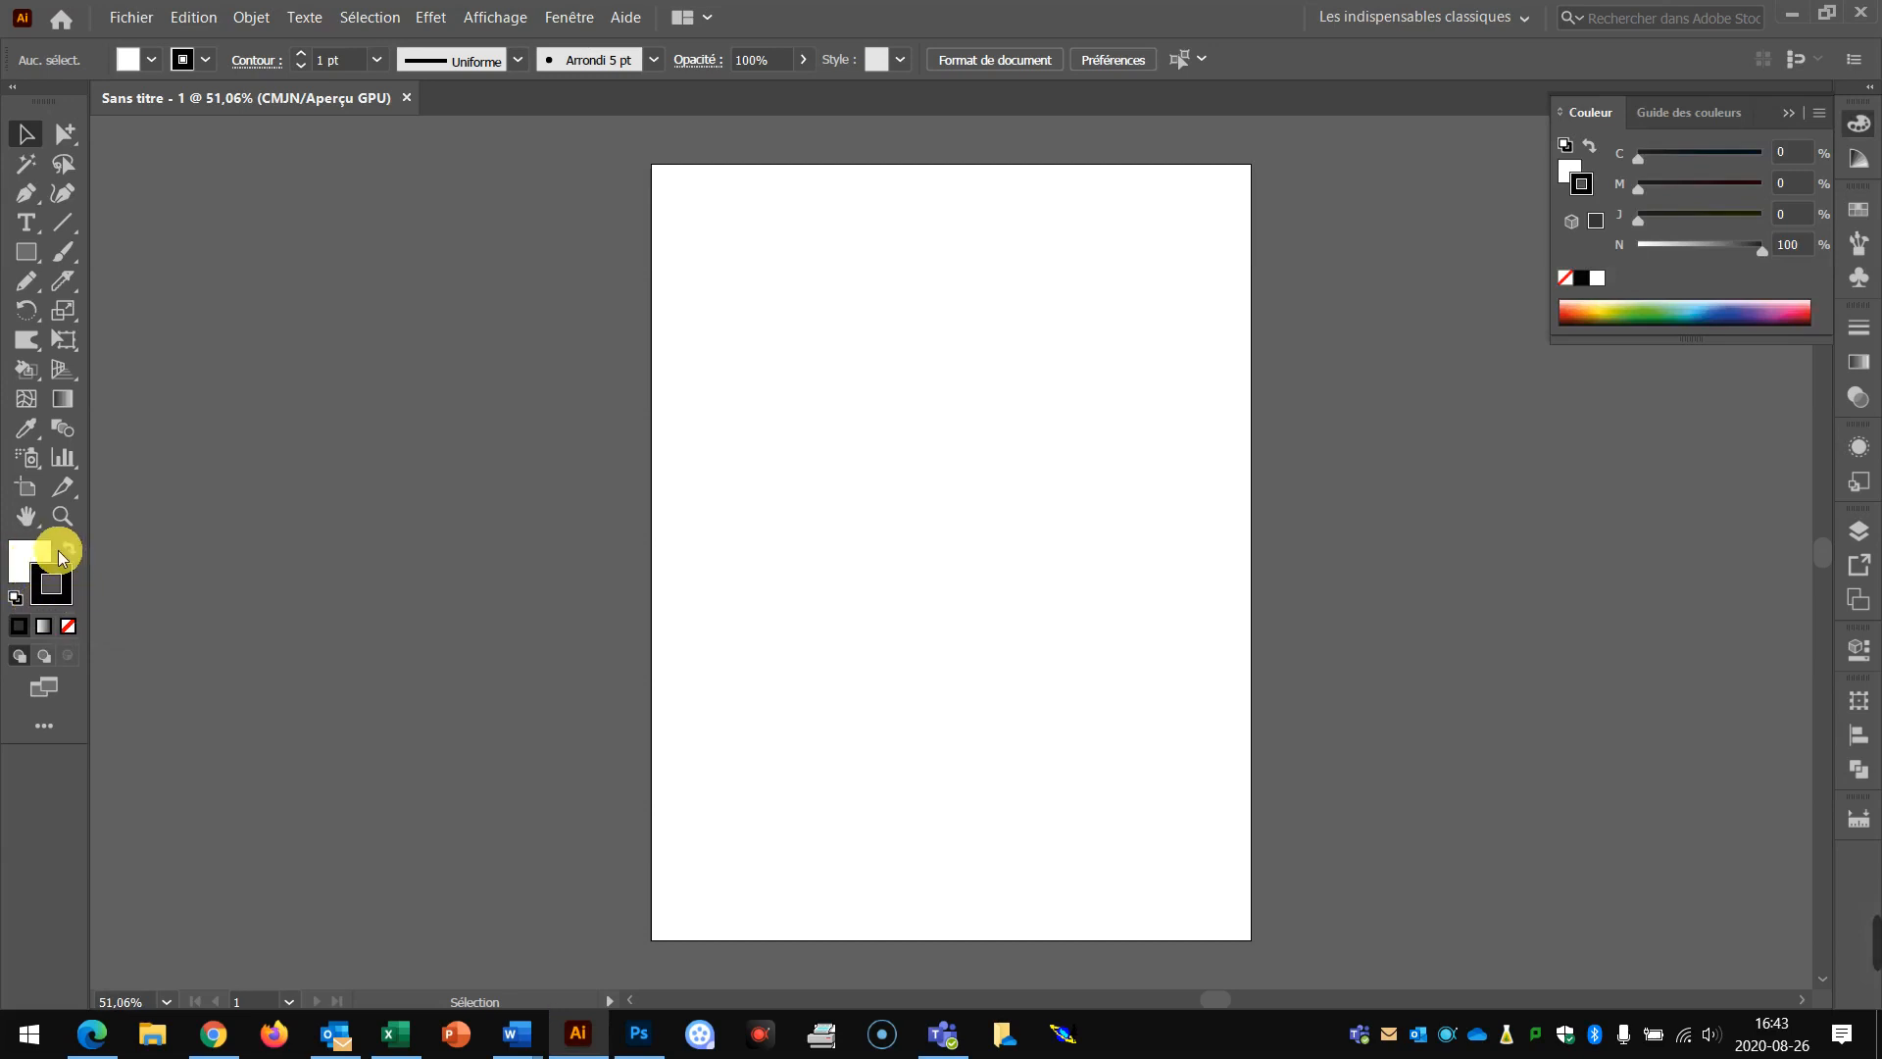
click(208, 62)
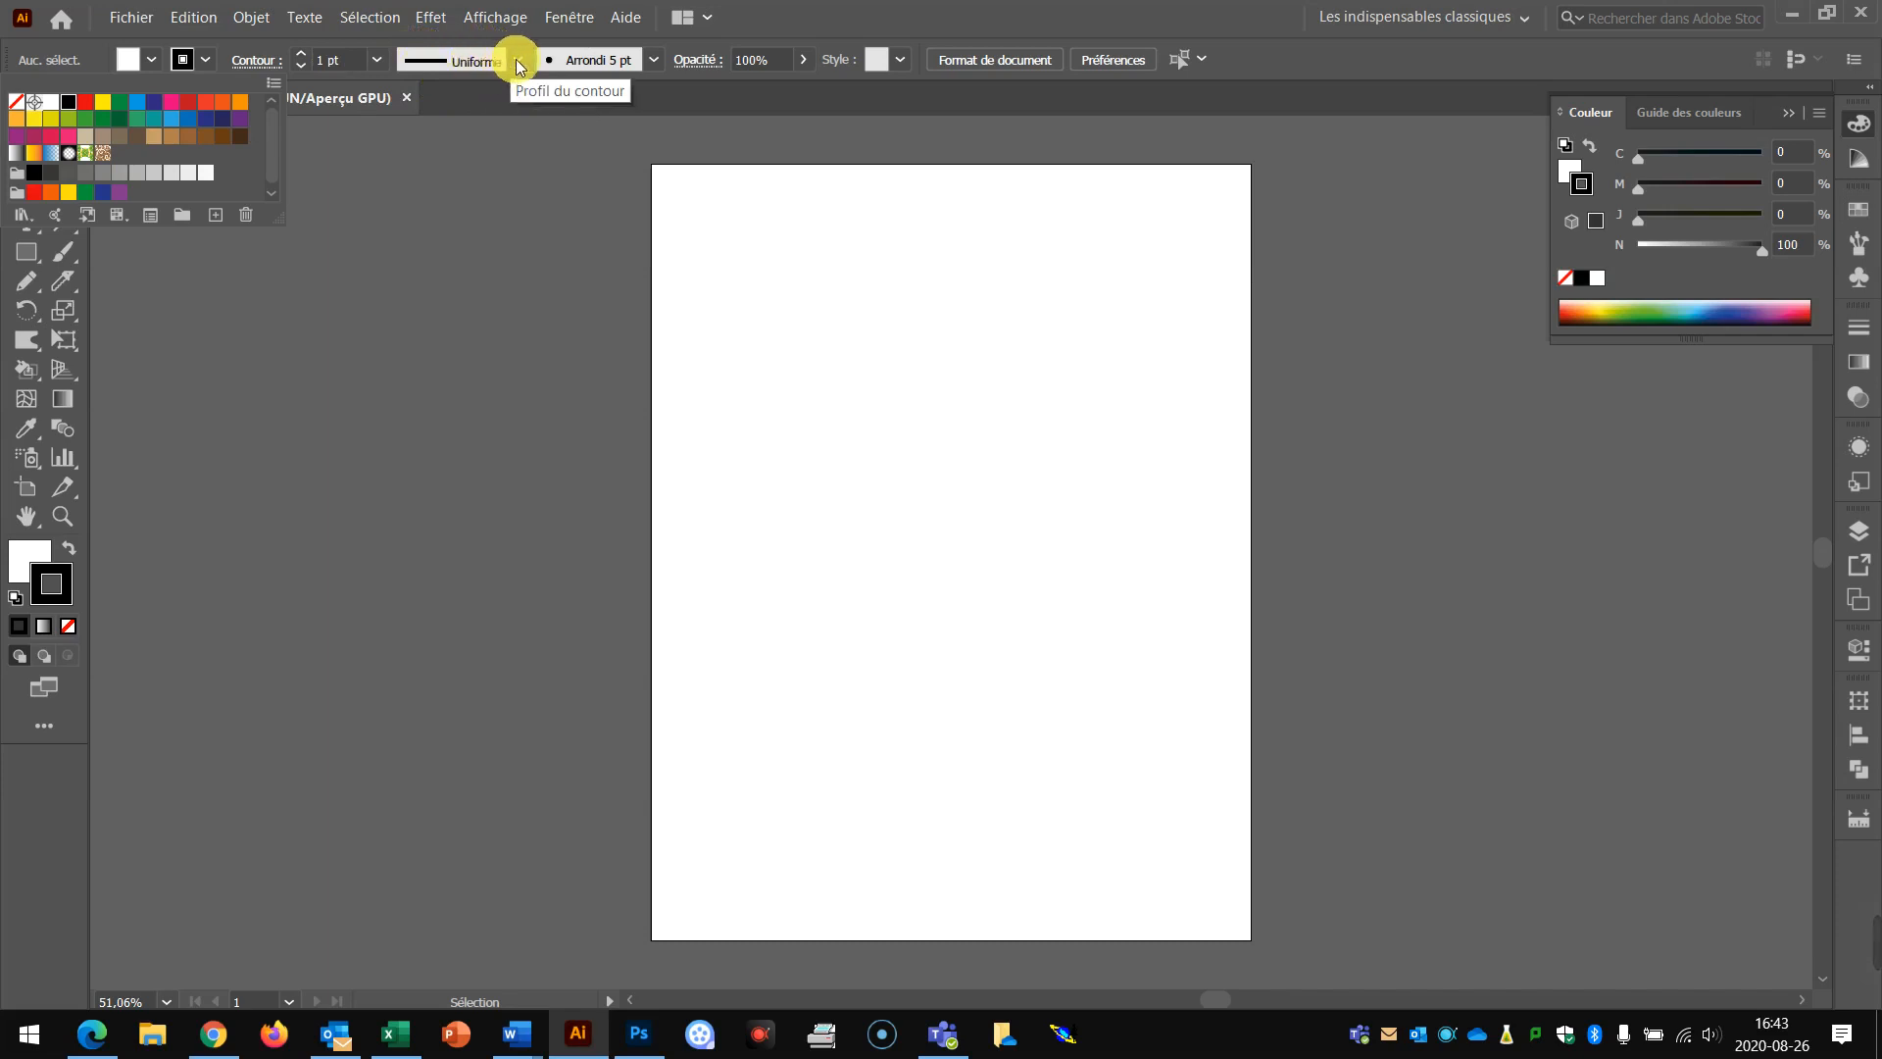
click(515, 62)
click(515, 62)
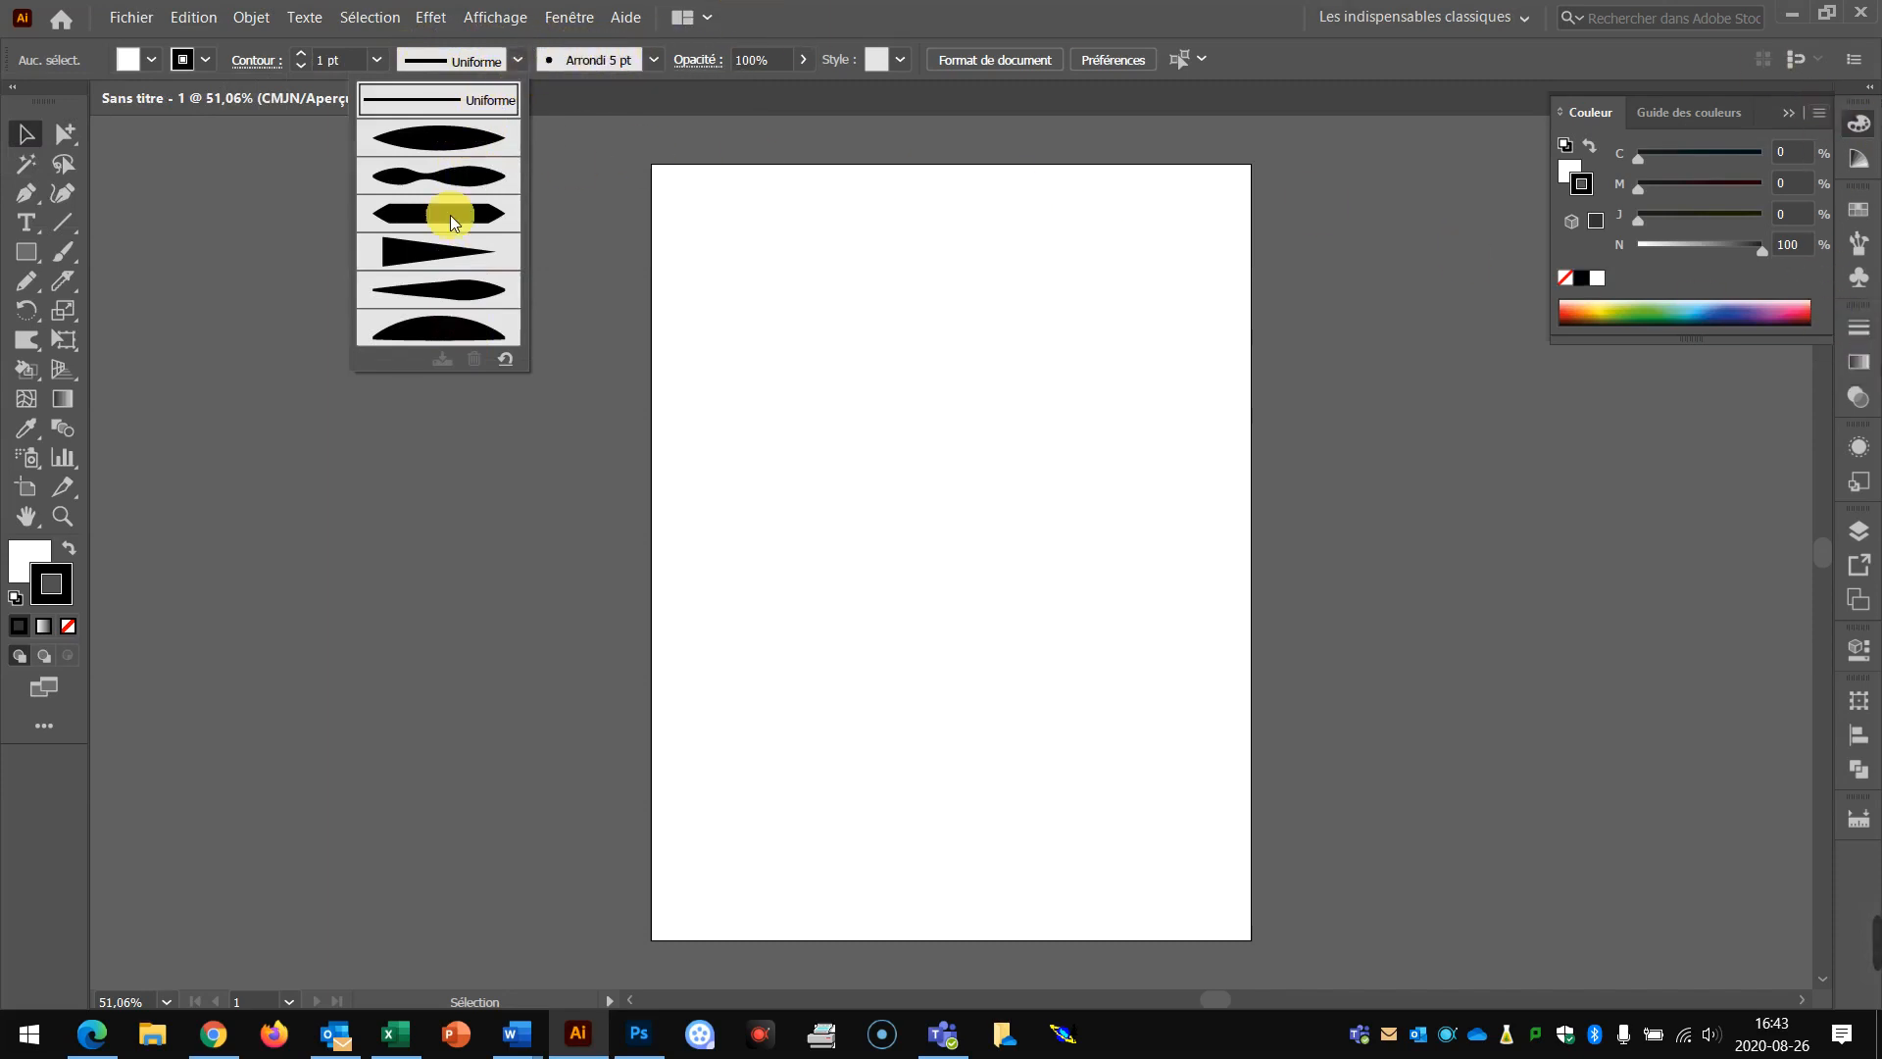
Draw a wide rectangle across the upper half of the page.
click(19, 257)
click(763, 221)
click(21, 251)
drag(767, 276, 1115, 495)
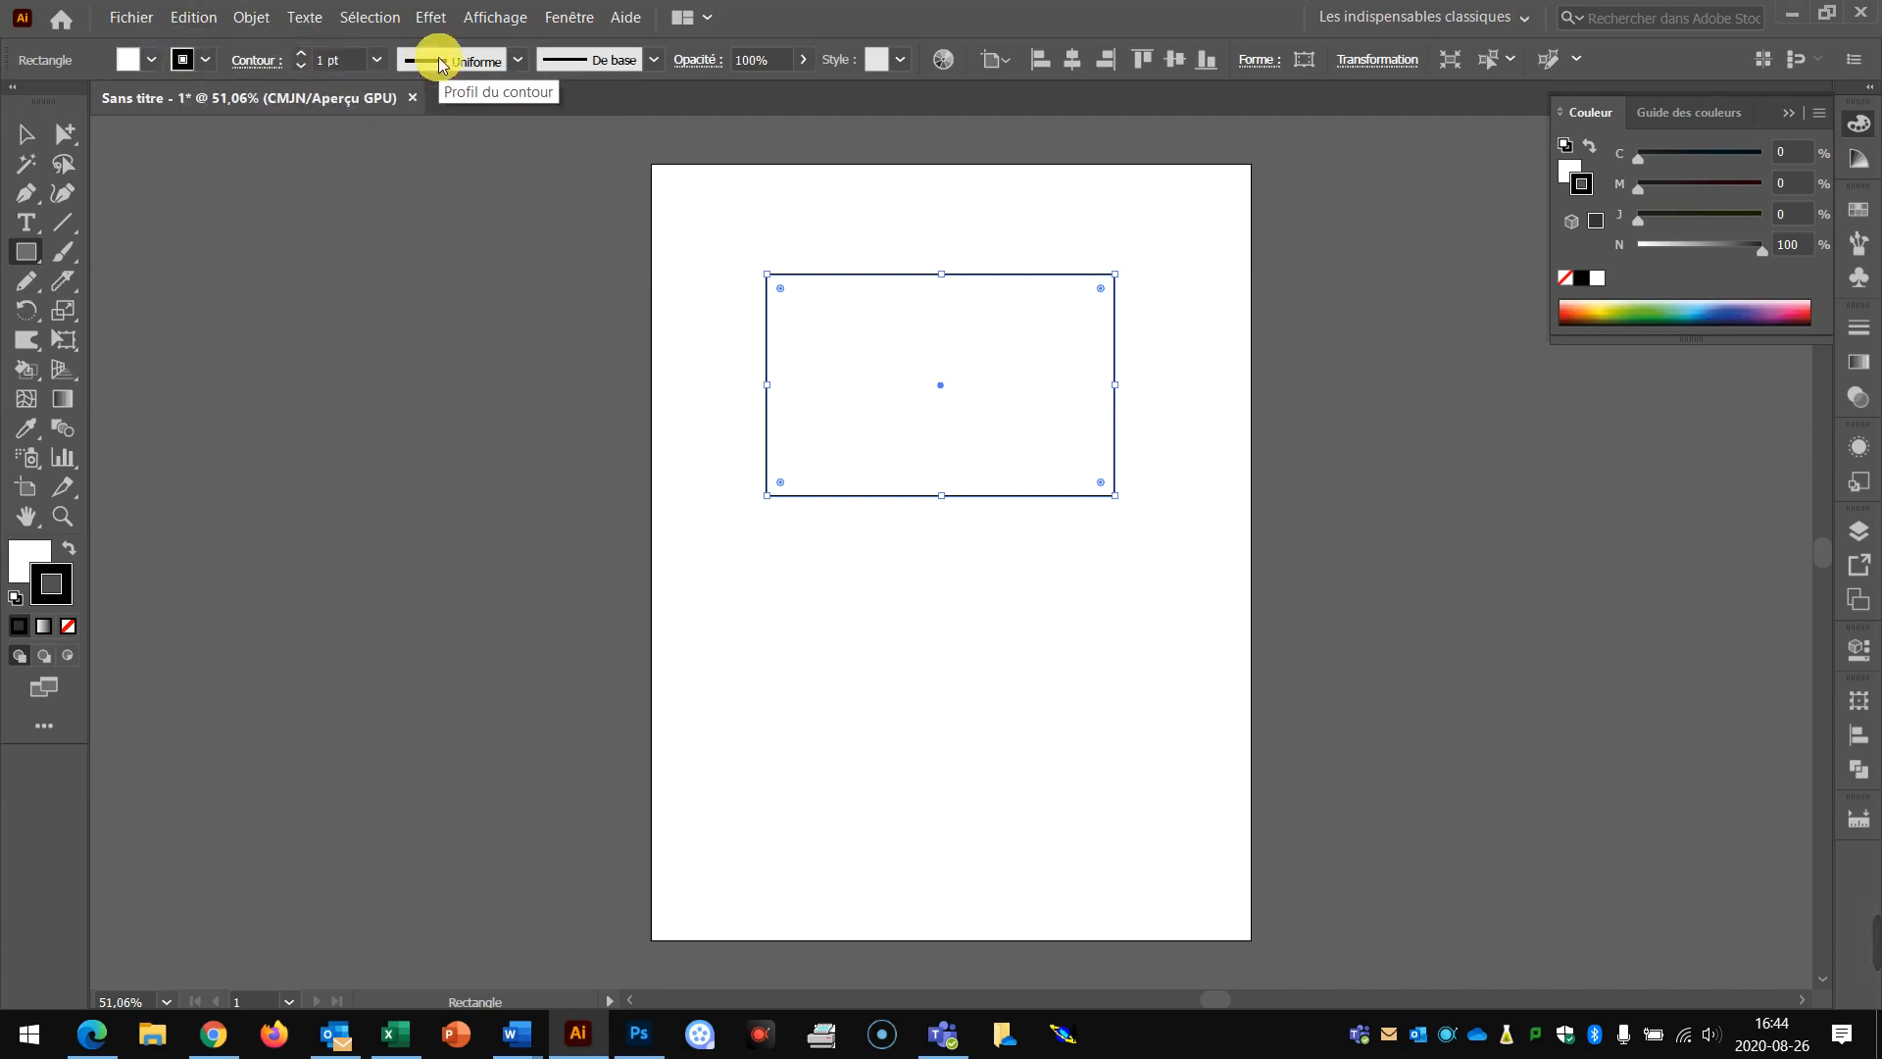
Try stroke weights of 9 pt and 0.25 pt on the rectangle.
click(65, 514)
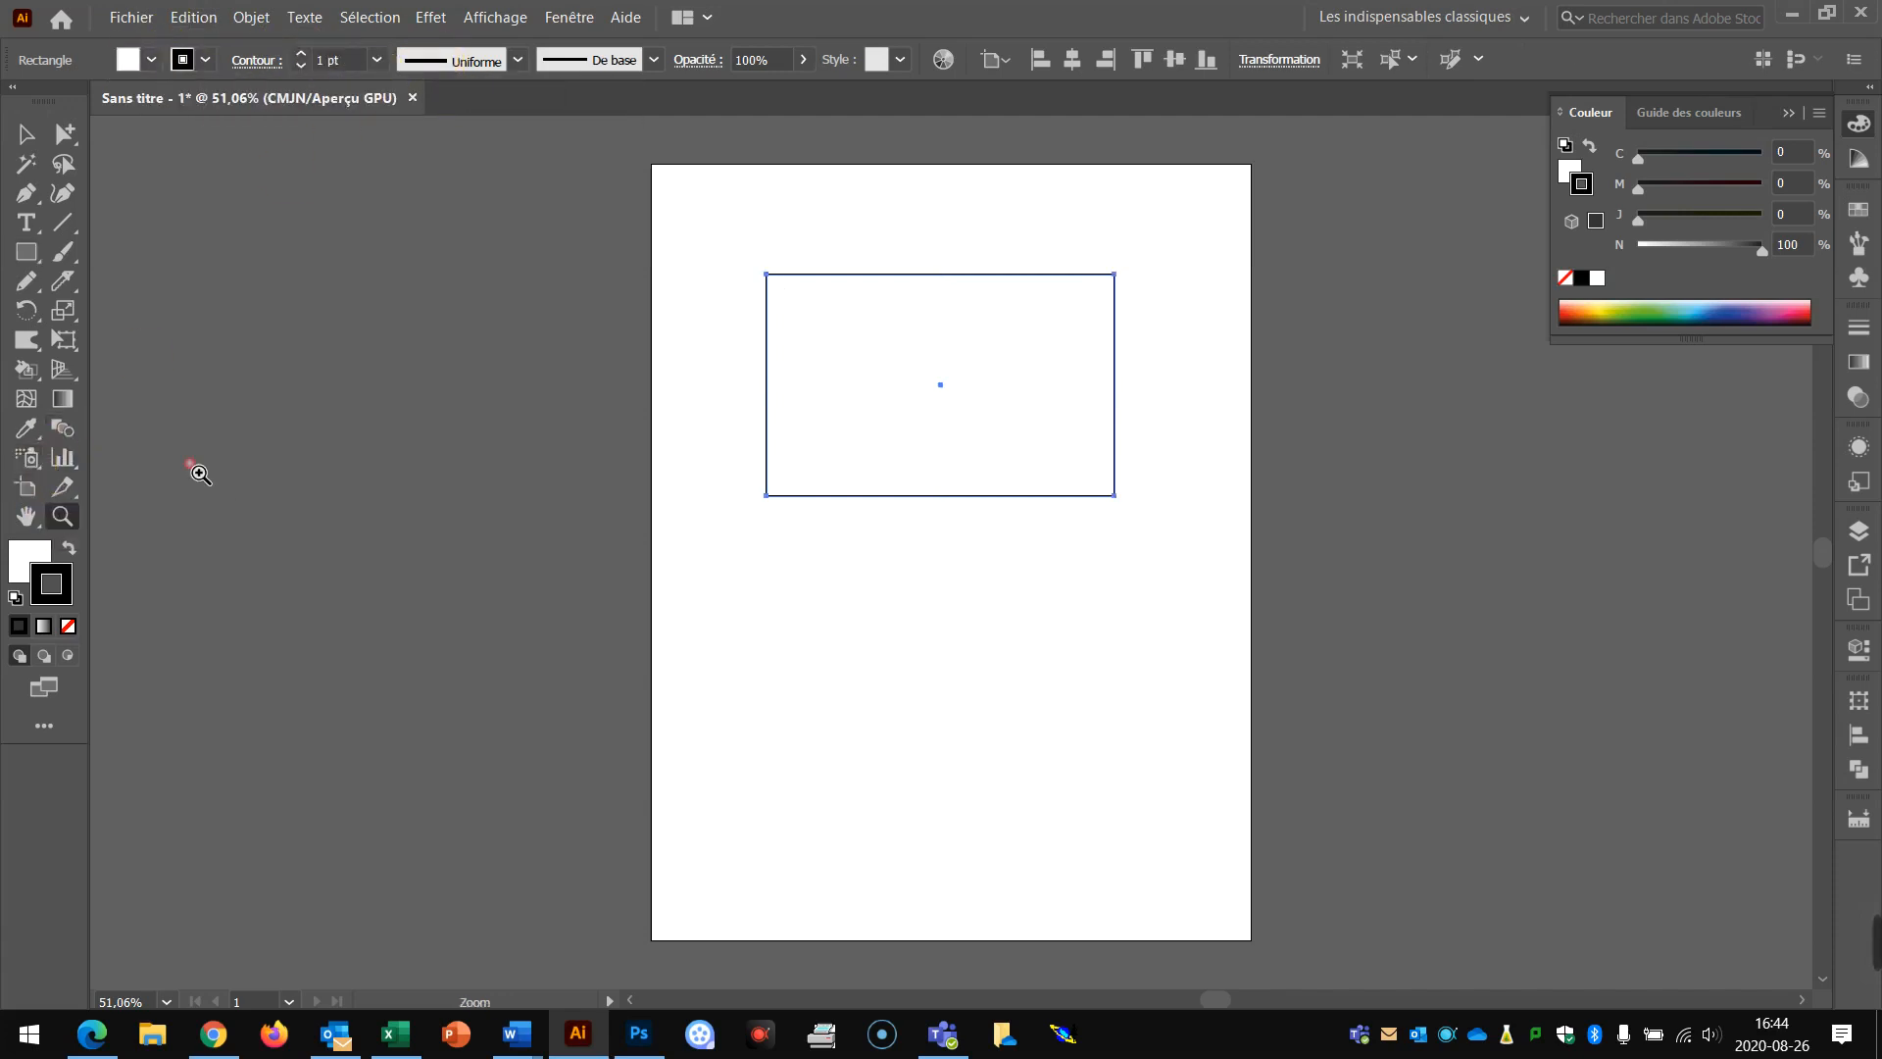
mouse_move(723, 256)
mouse_down()
mouse_move(1013, 475)
mouse_move(987, 450)
mouse_up()
click(1045, 456)
drag(1101, 467, 731, 445)
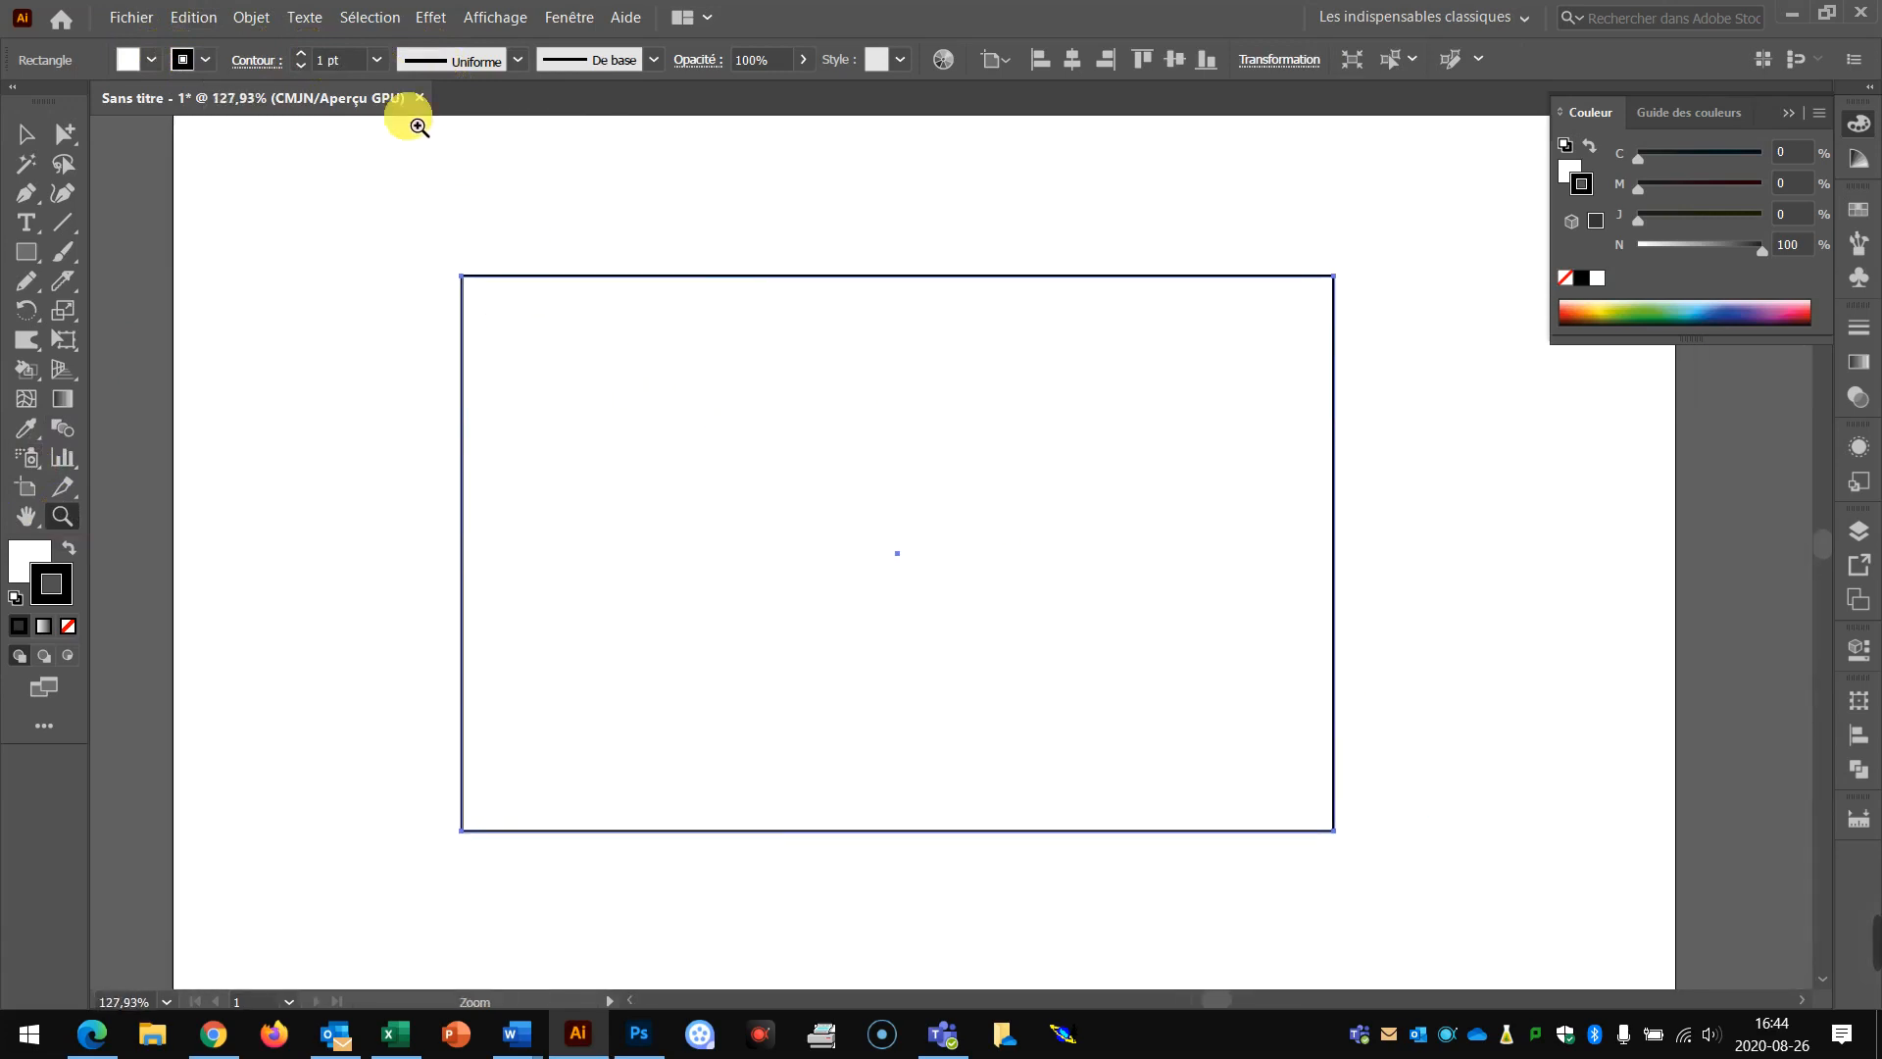
click(377, 61)
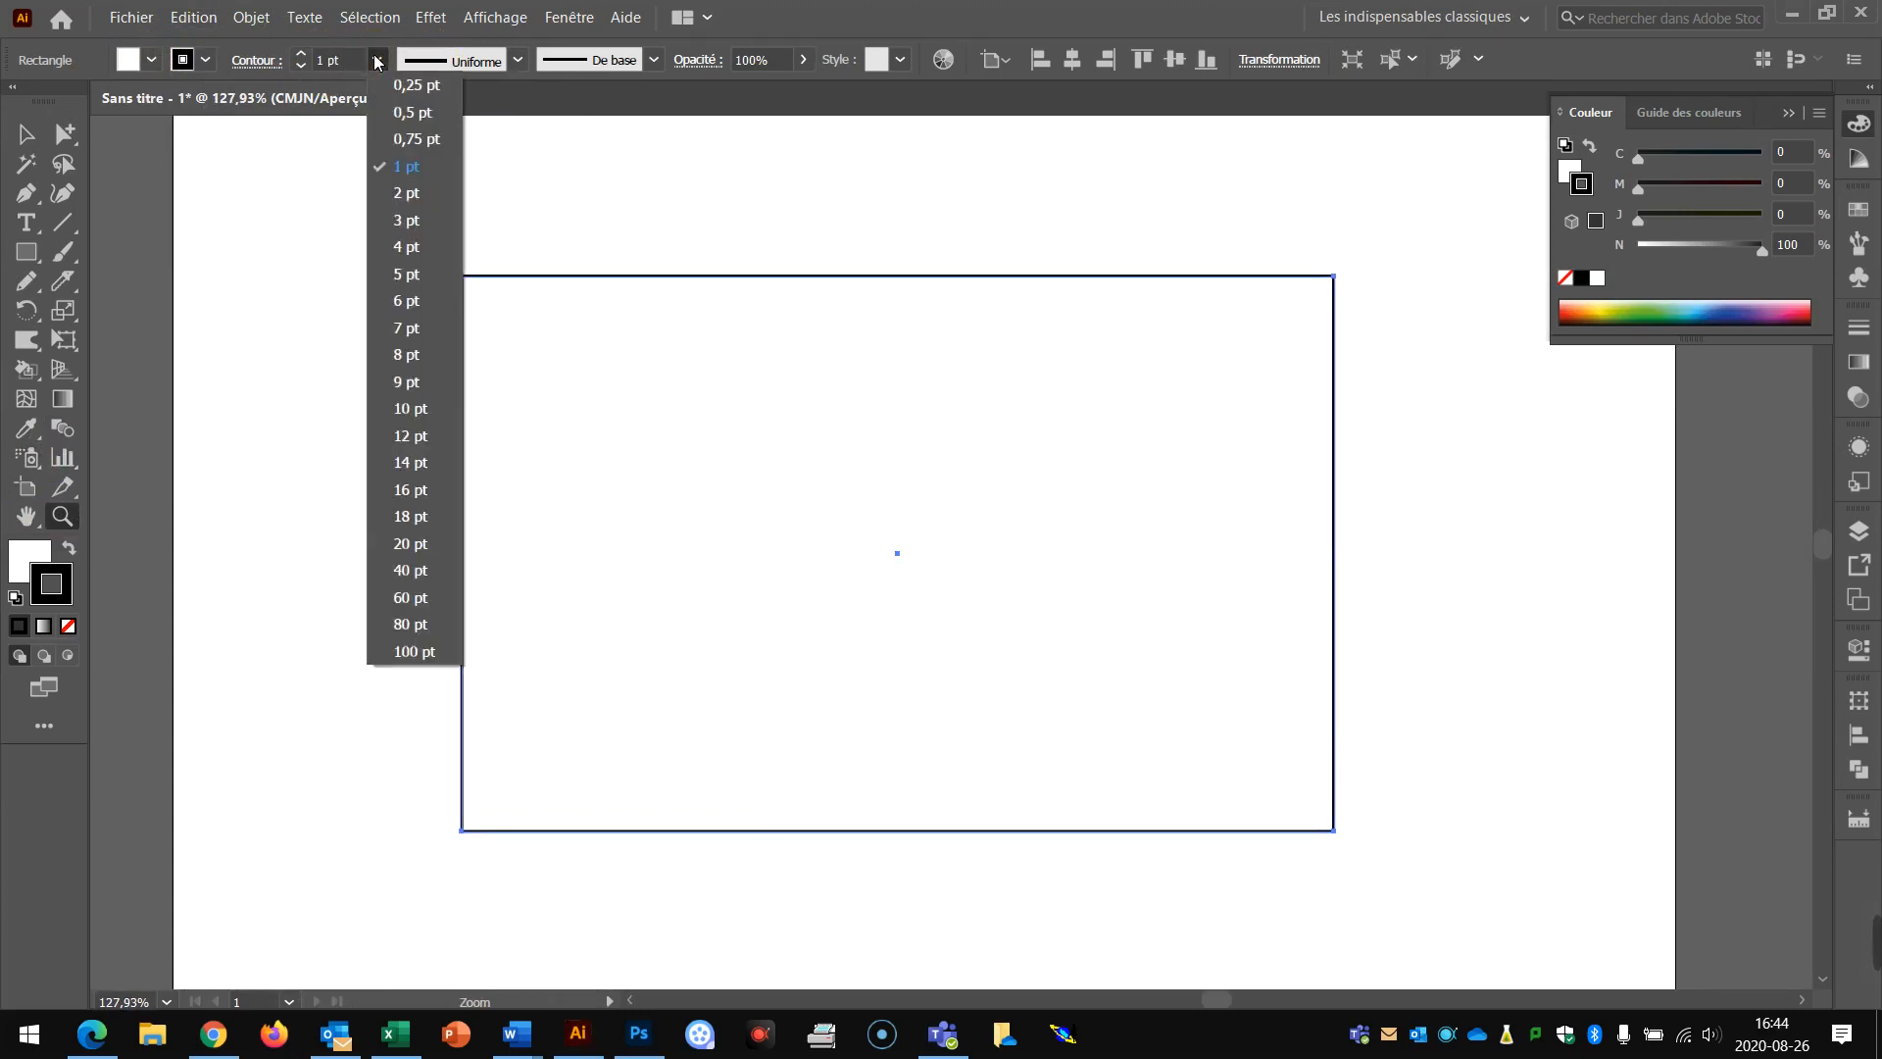
click(417, 384)
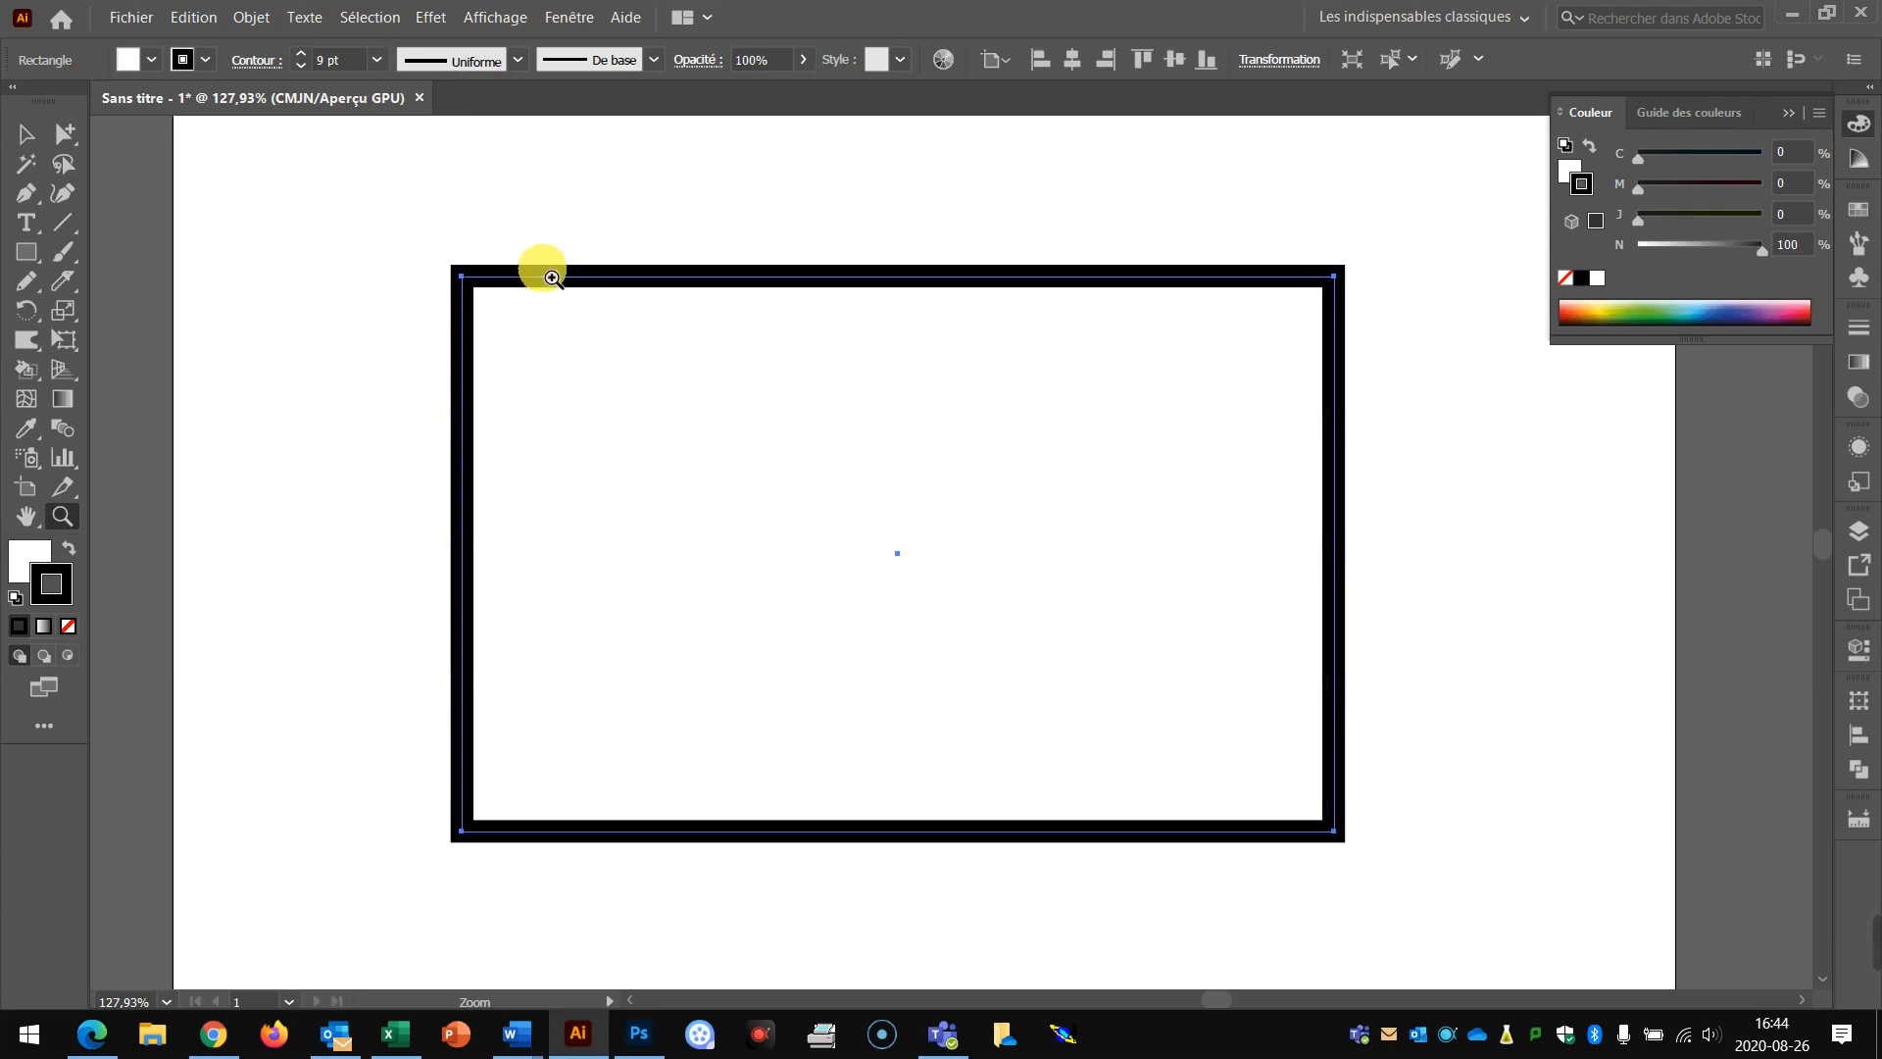
click(377, 59)
click(425, 93)
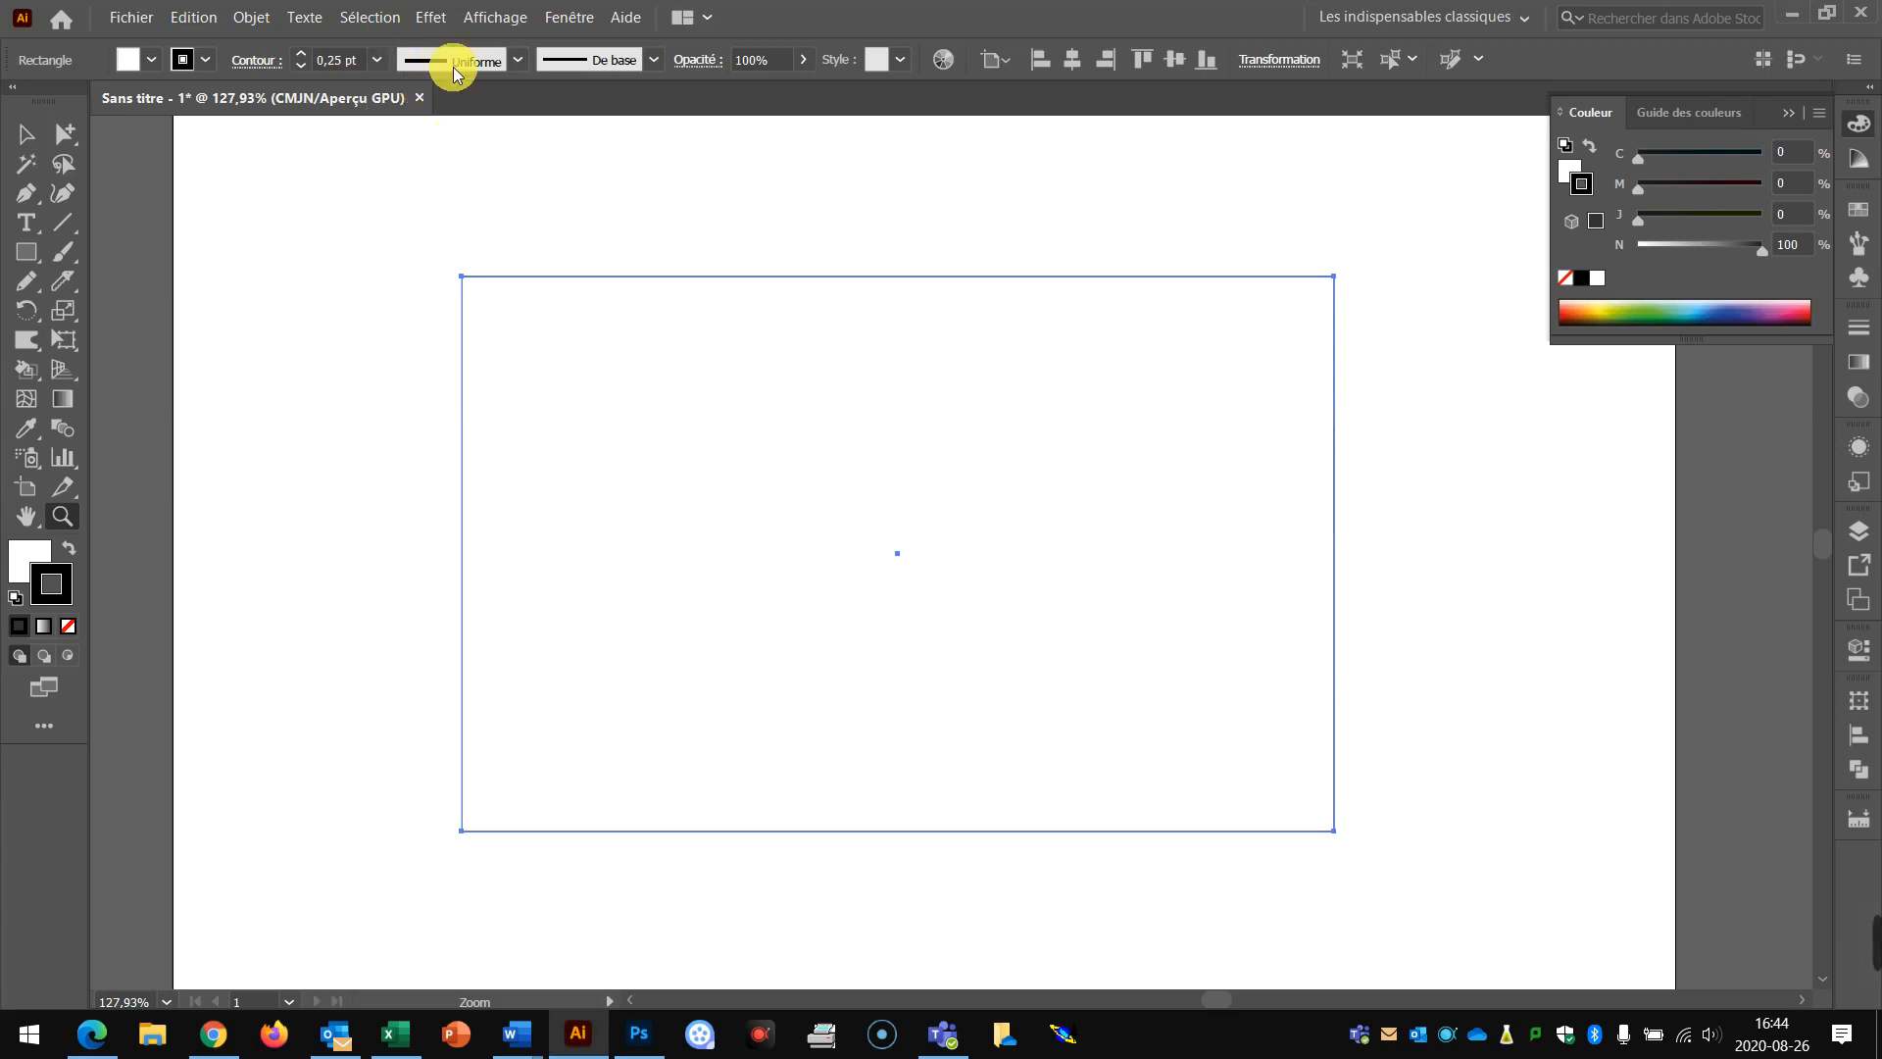
Set the rectangle's stroke weight to 7 pt.
click(378, 63)
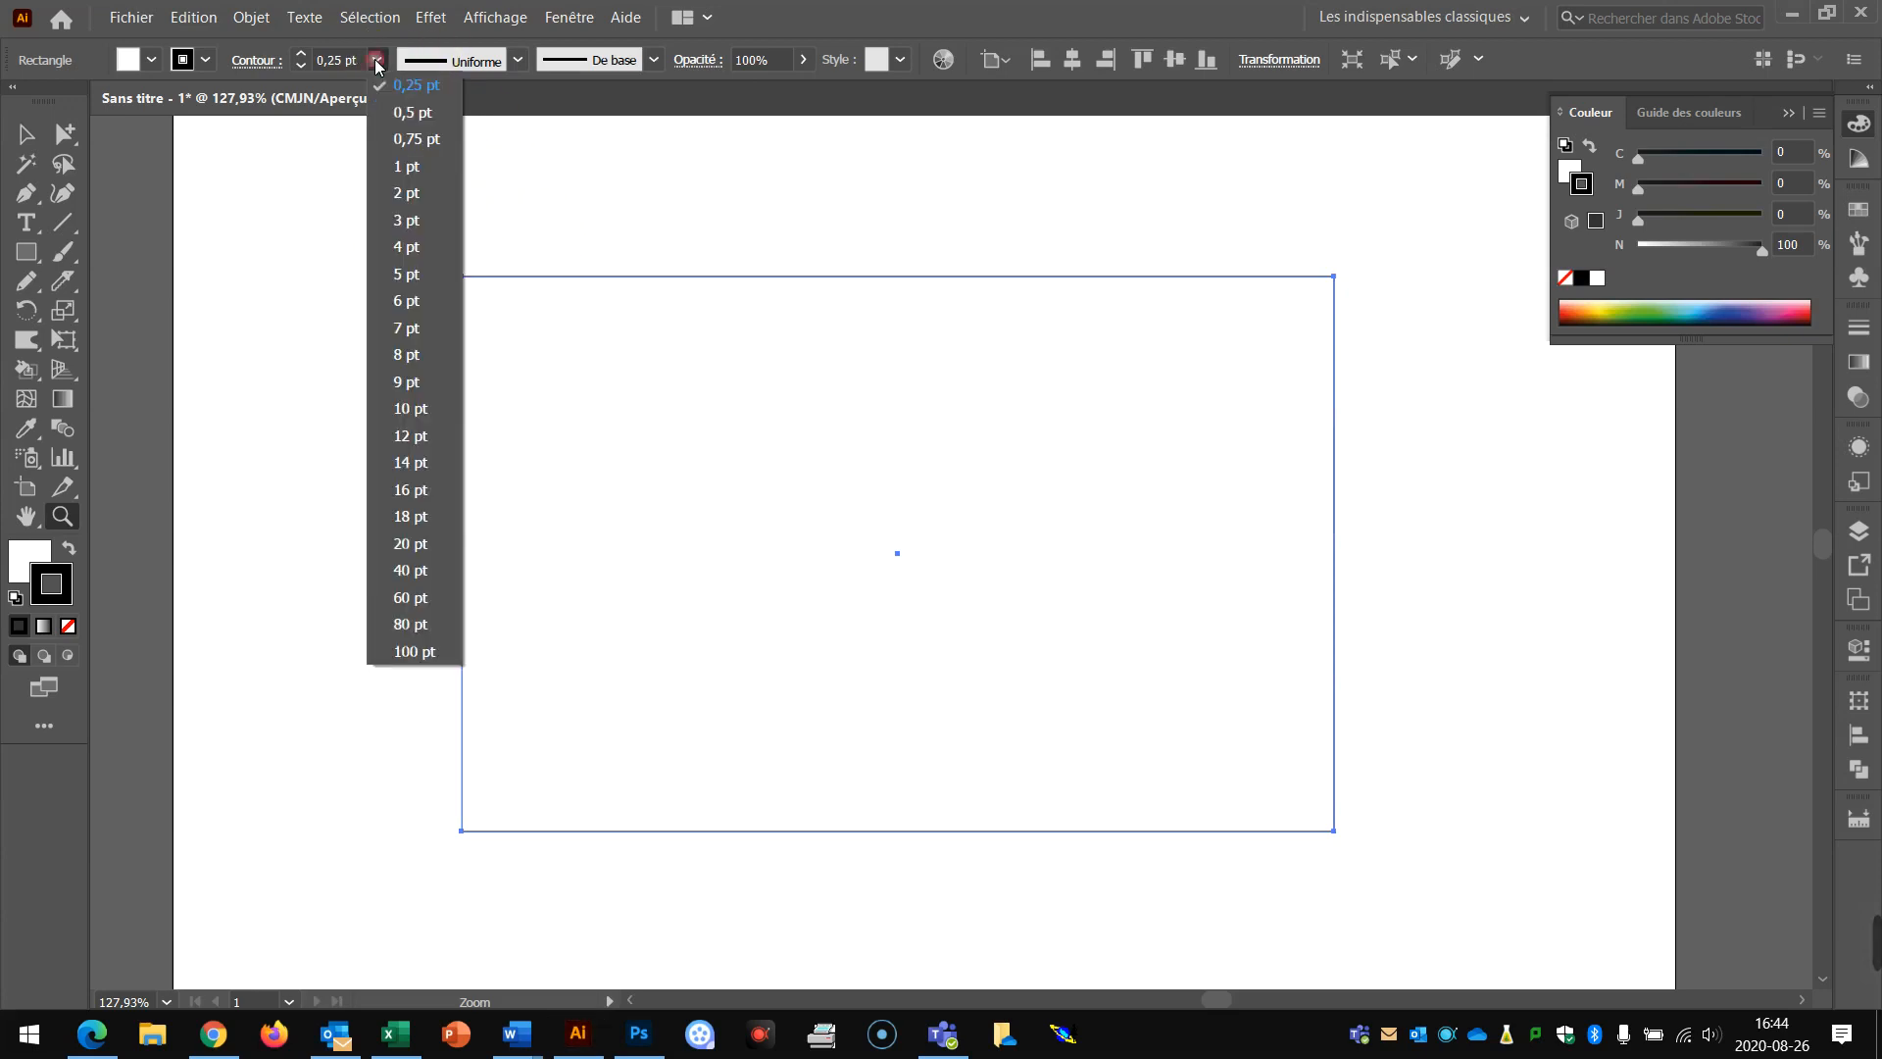
click(411, 327)
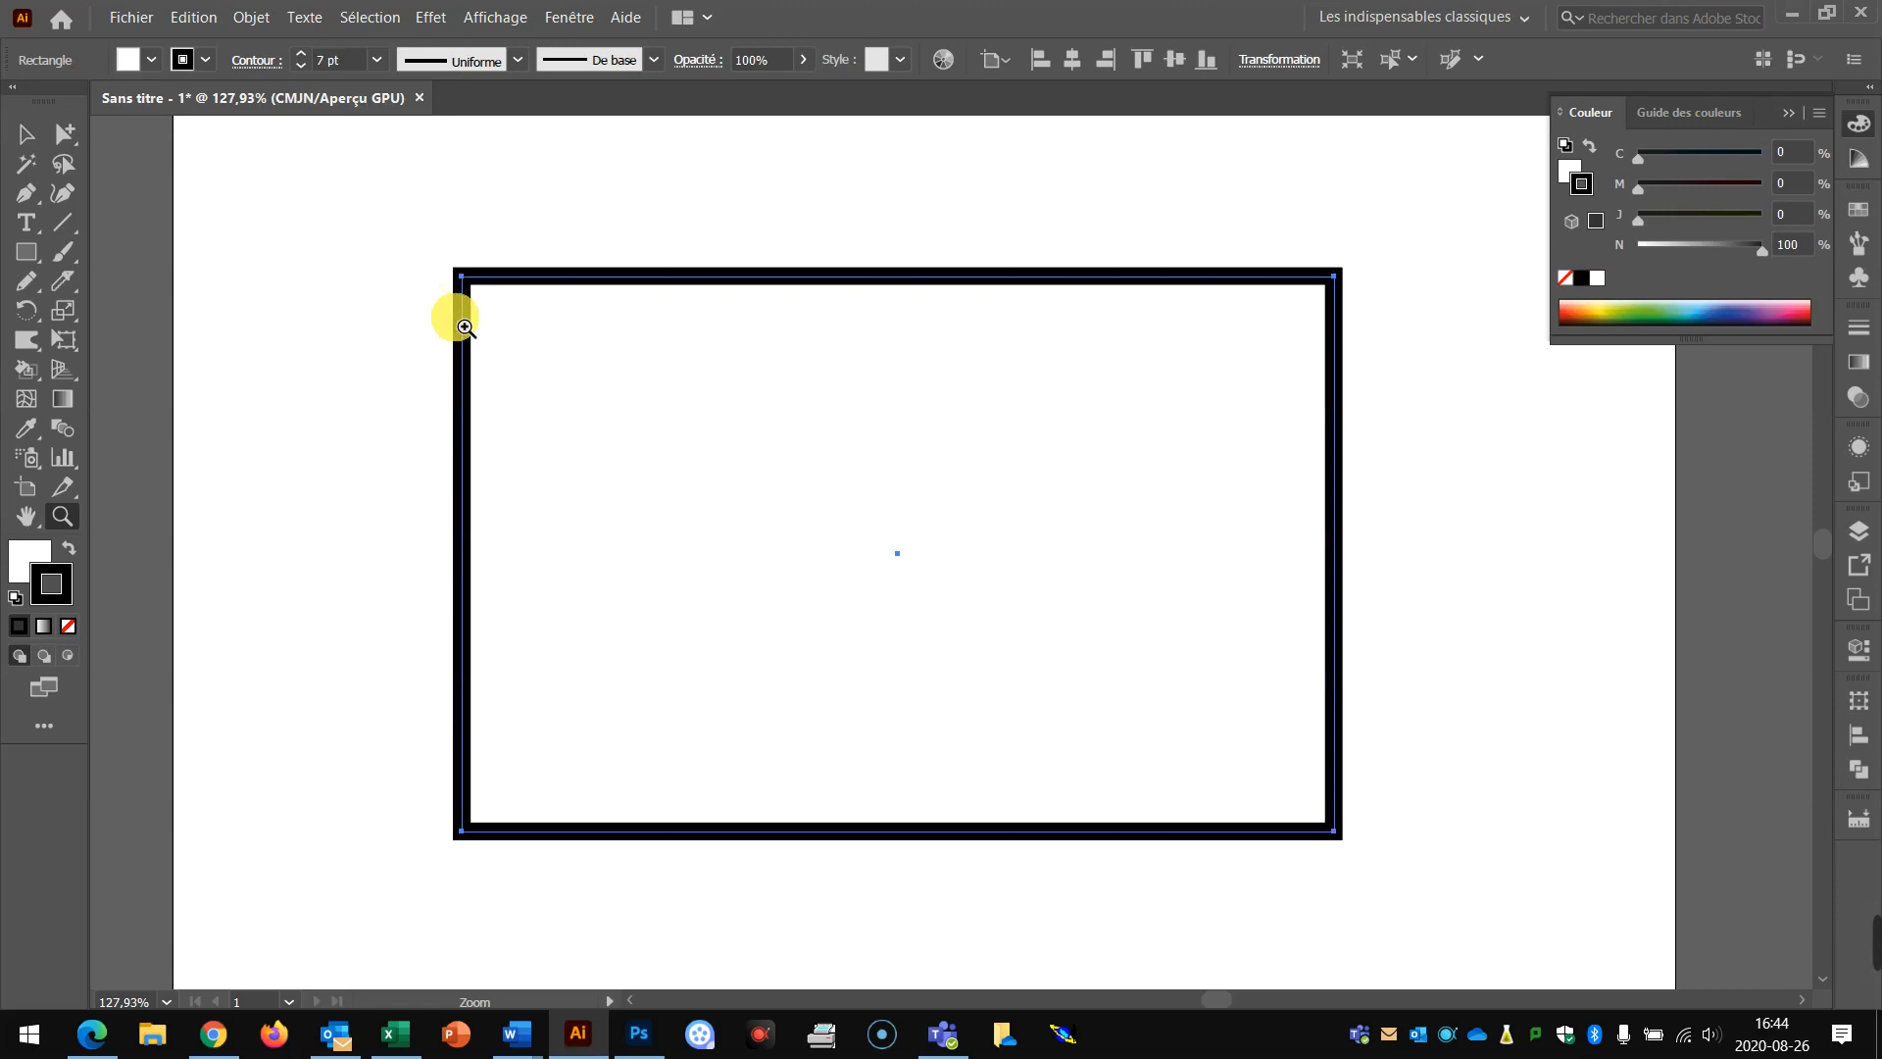
click(64, 132)
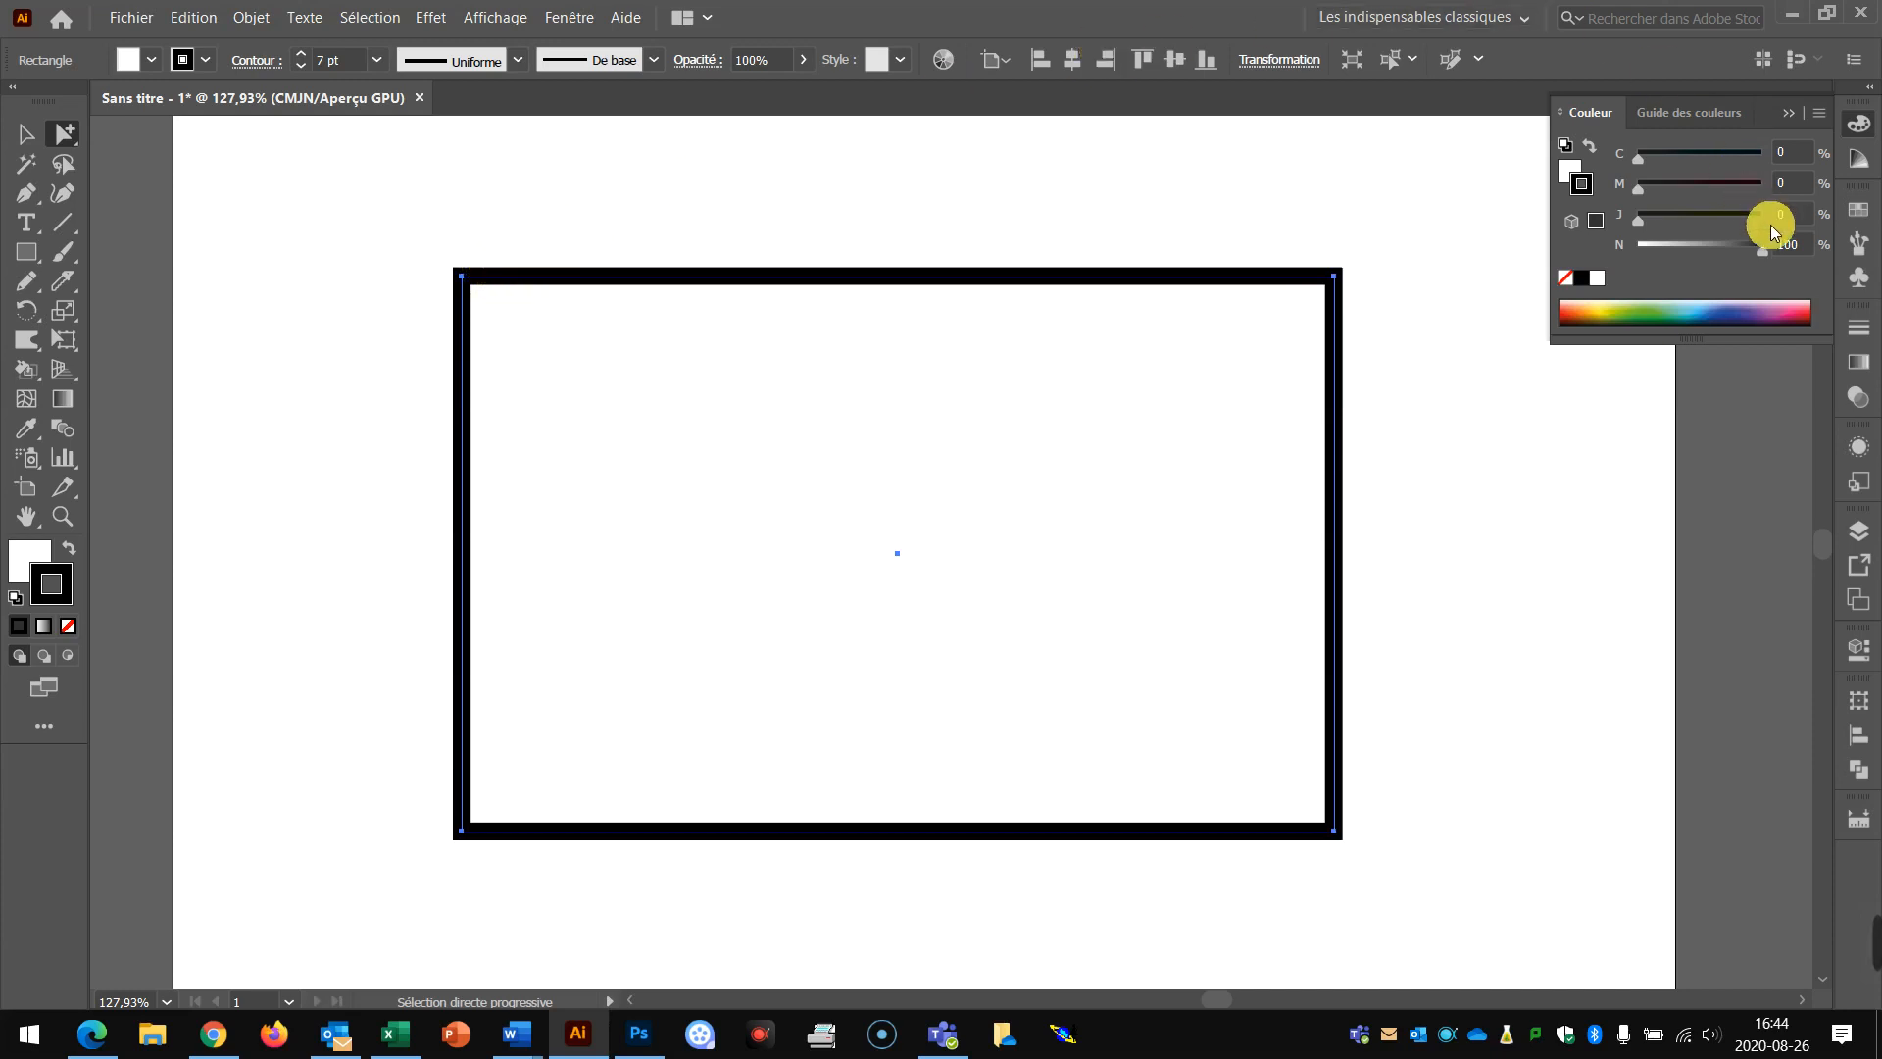
Try aligning the rectangle's stroke to the inside and outside of its path, and return it to centre alignment.
click(1870, 331)
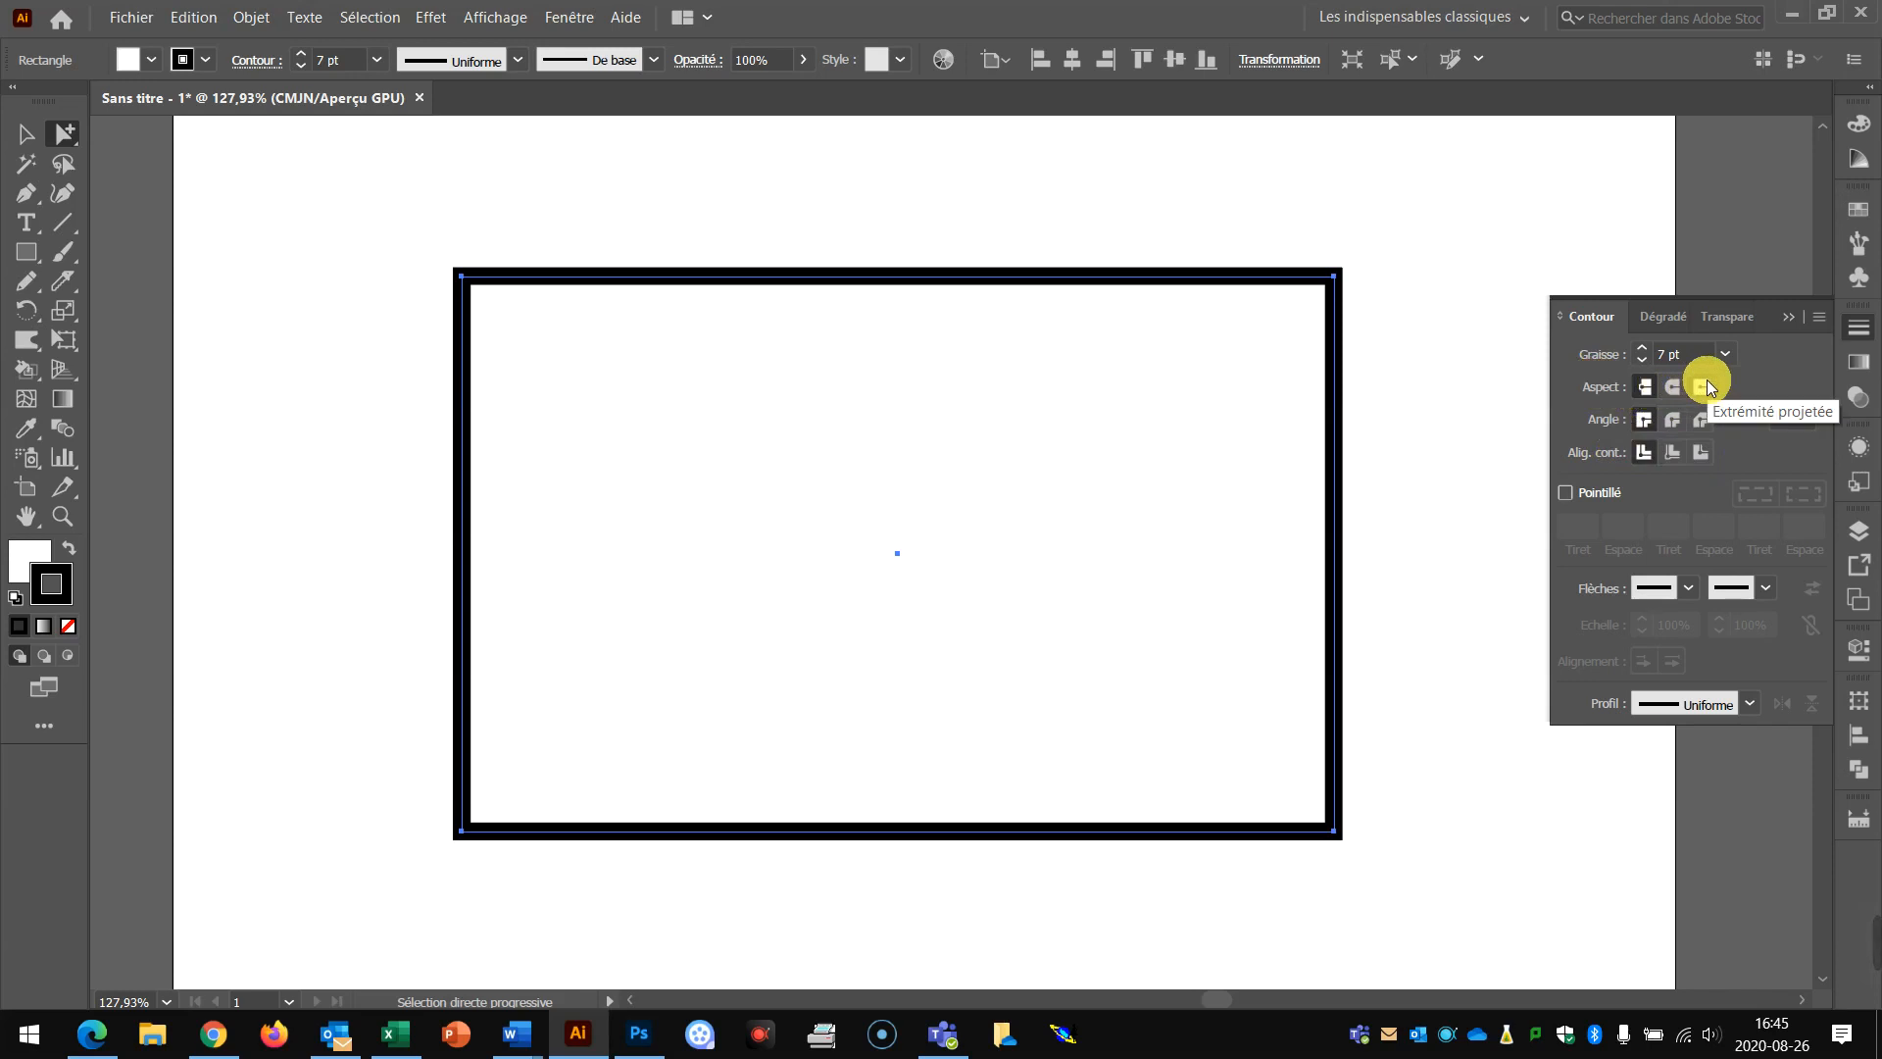
click(1670, 455)
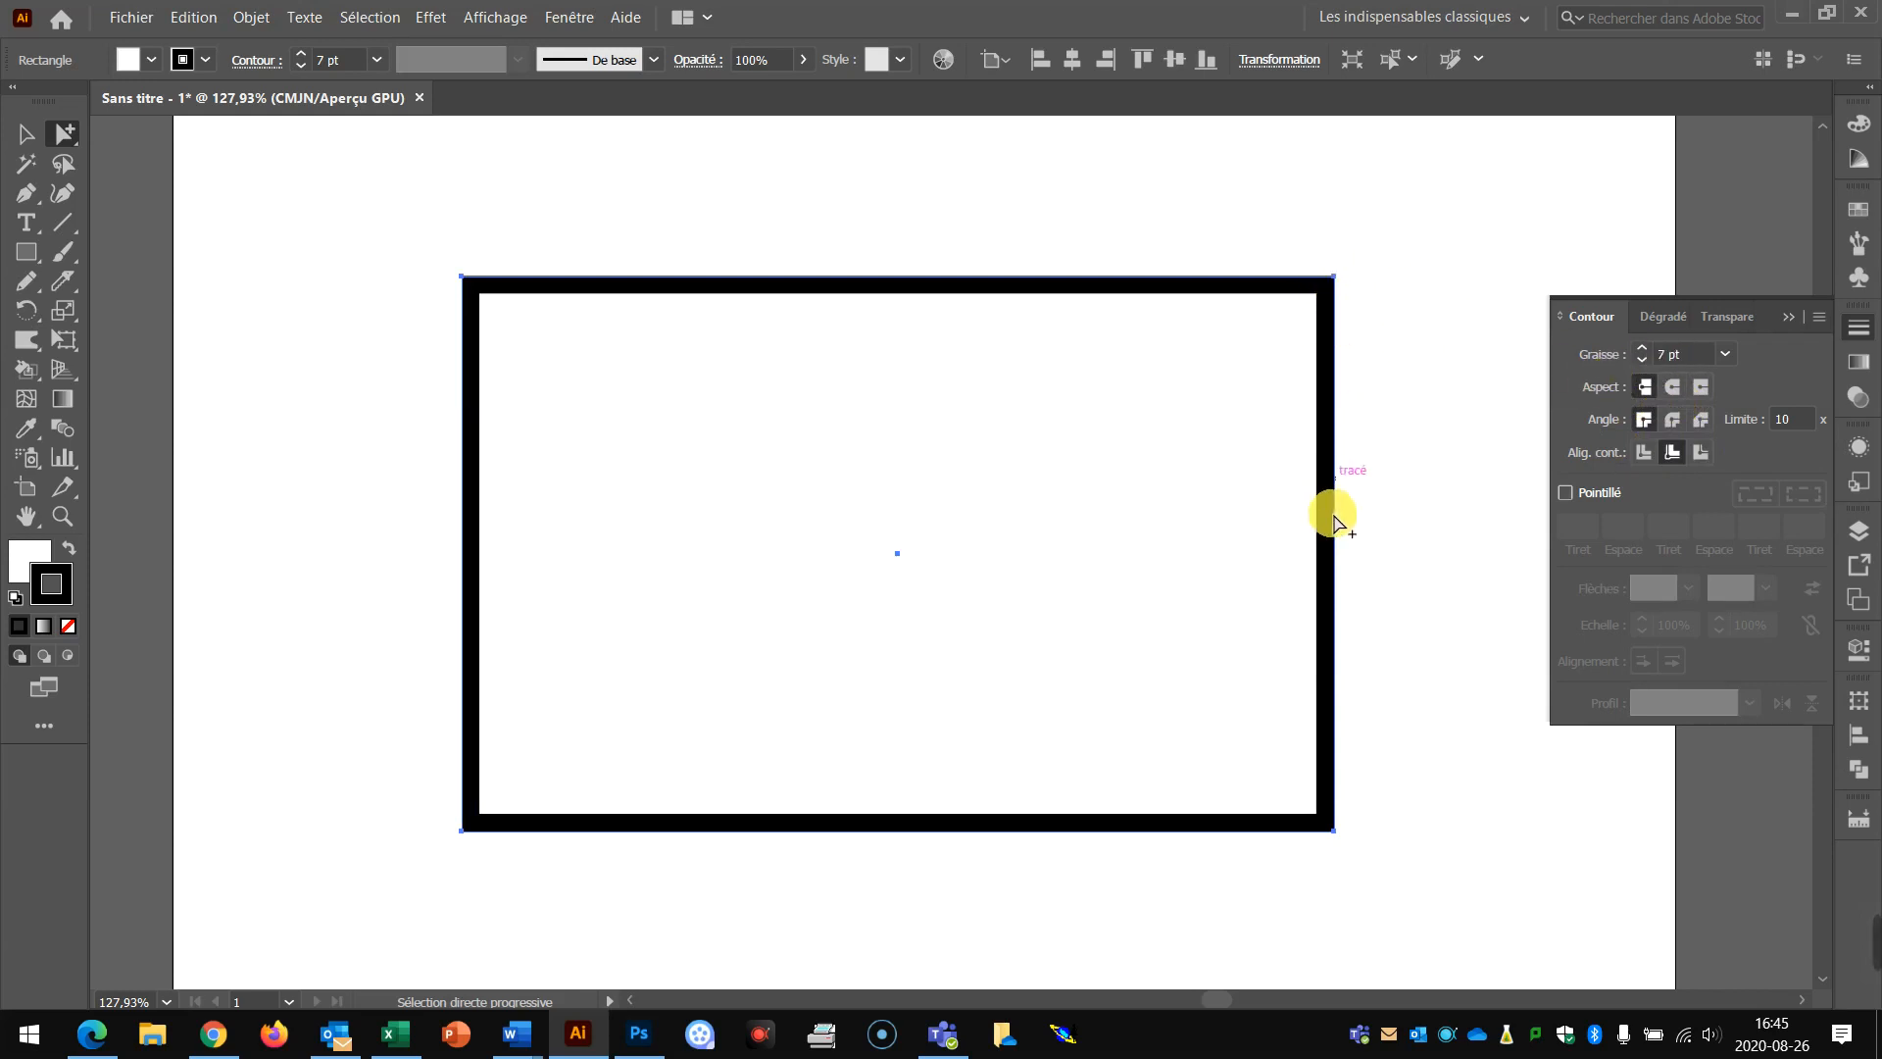
click(1699, 452)
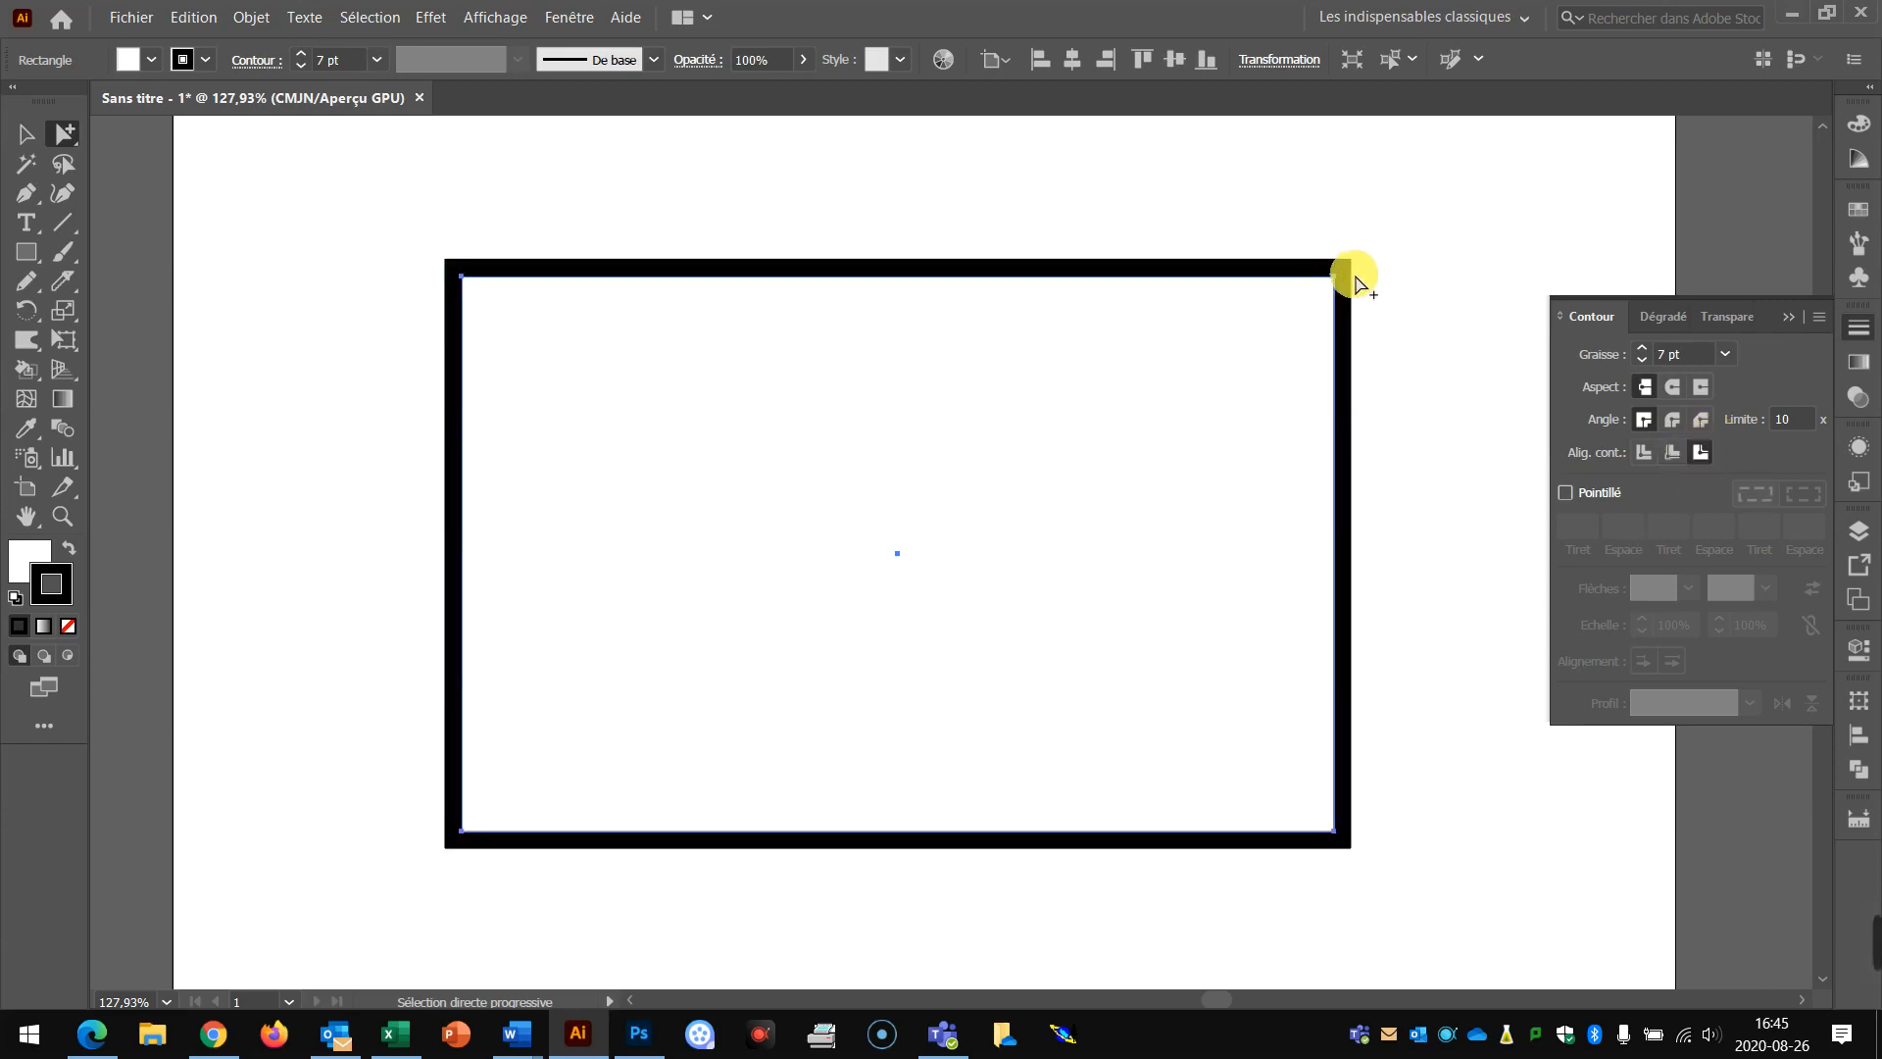
click(1643, 452)
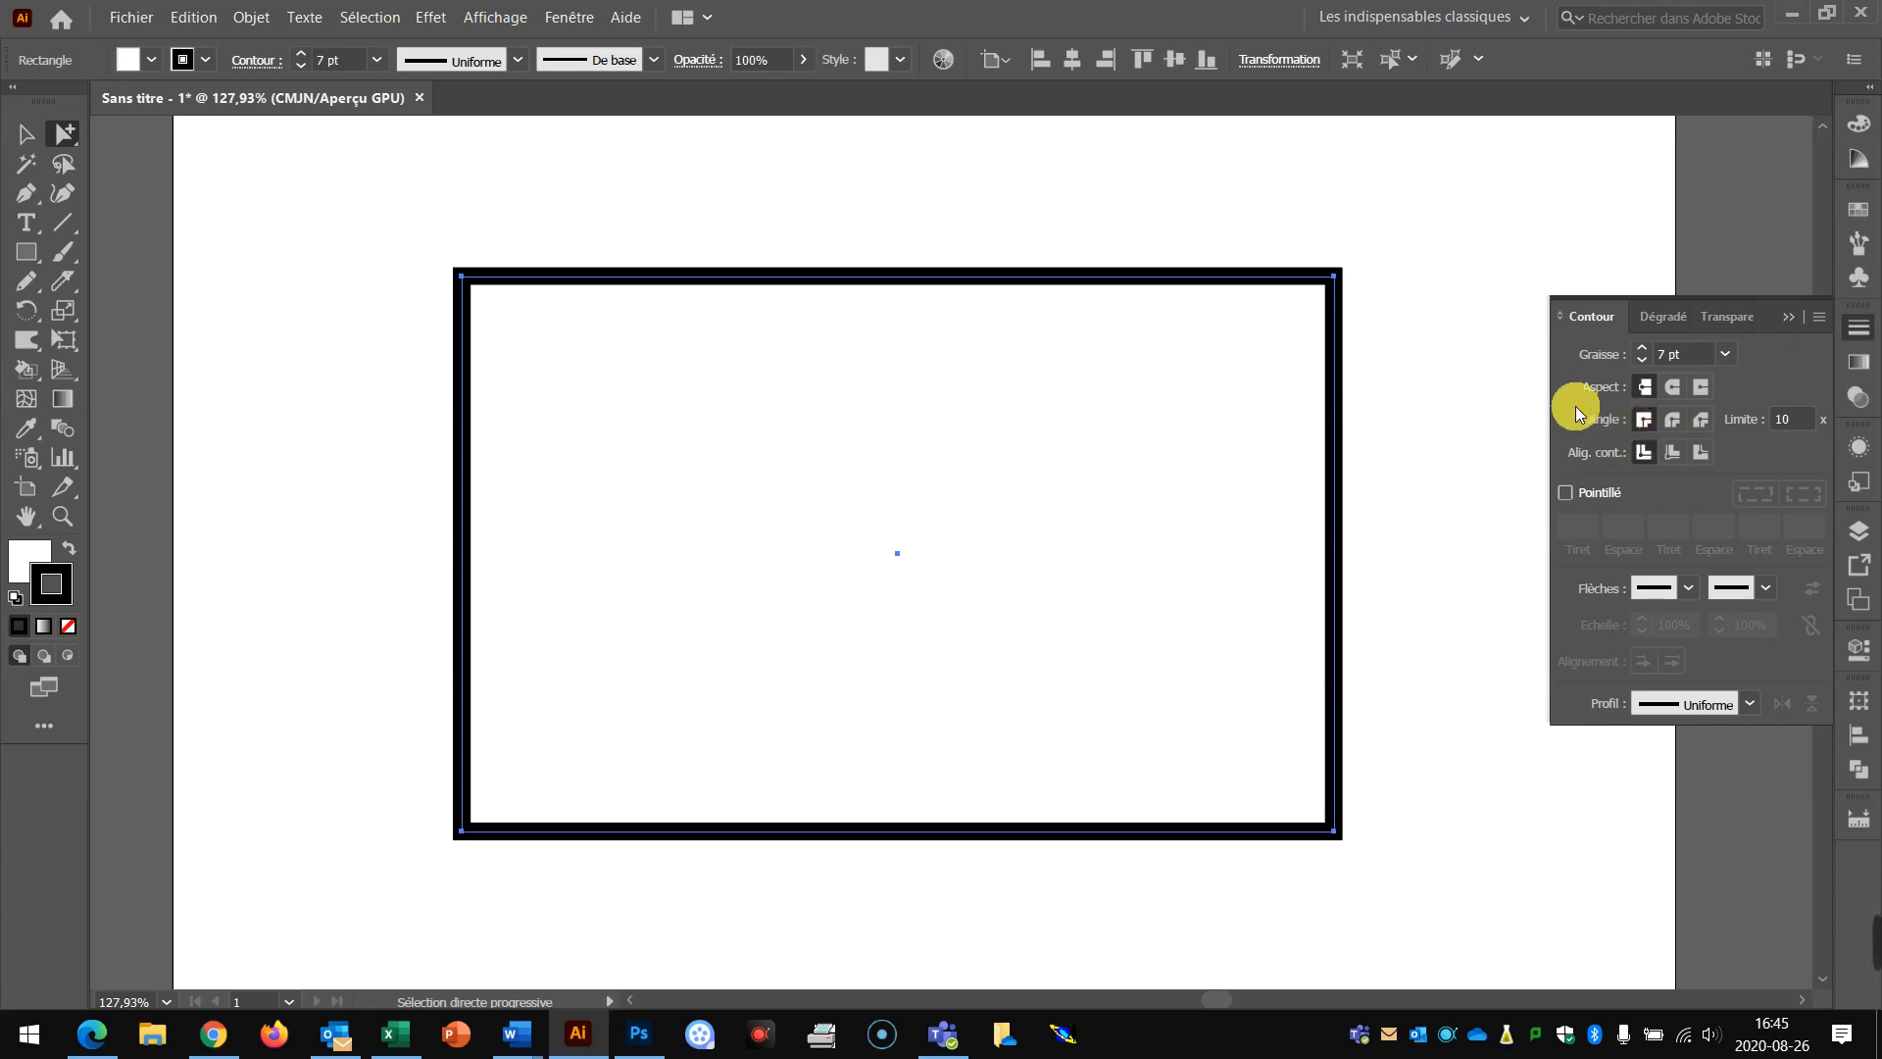
Compare round and bevel joins on the rectangle's stroke corners, and keep the round join.
click(1673, 420)
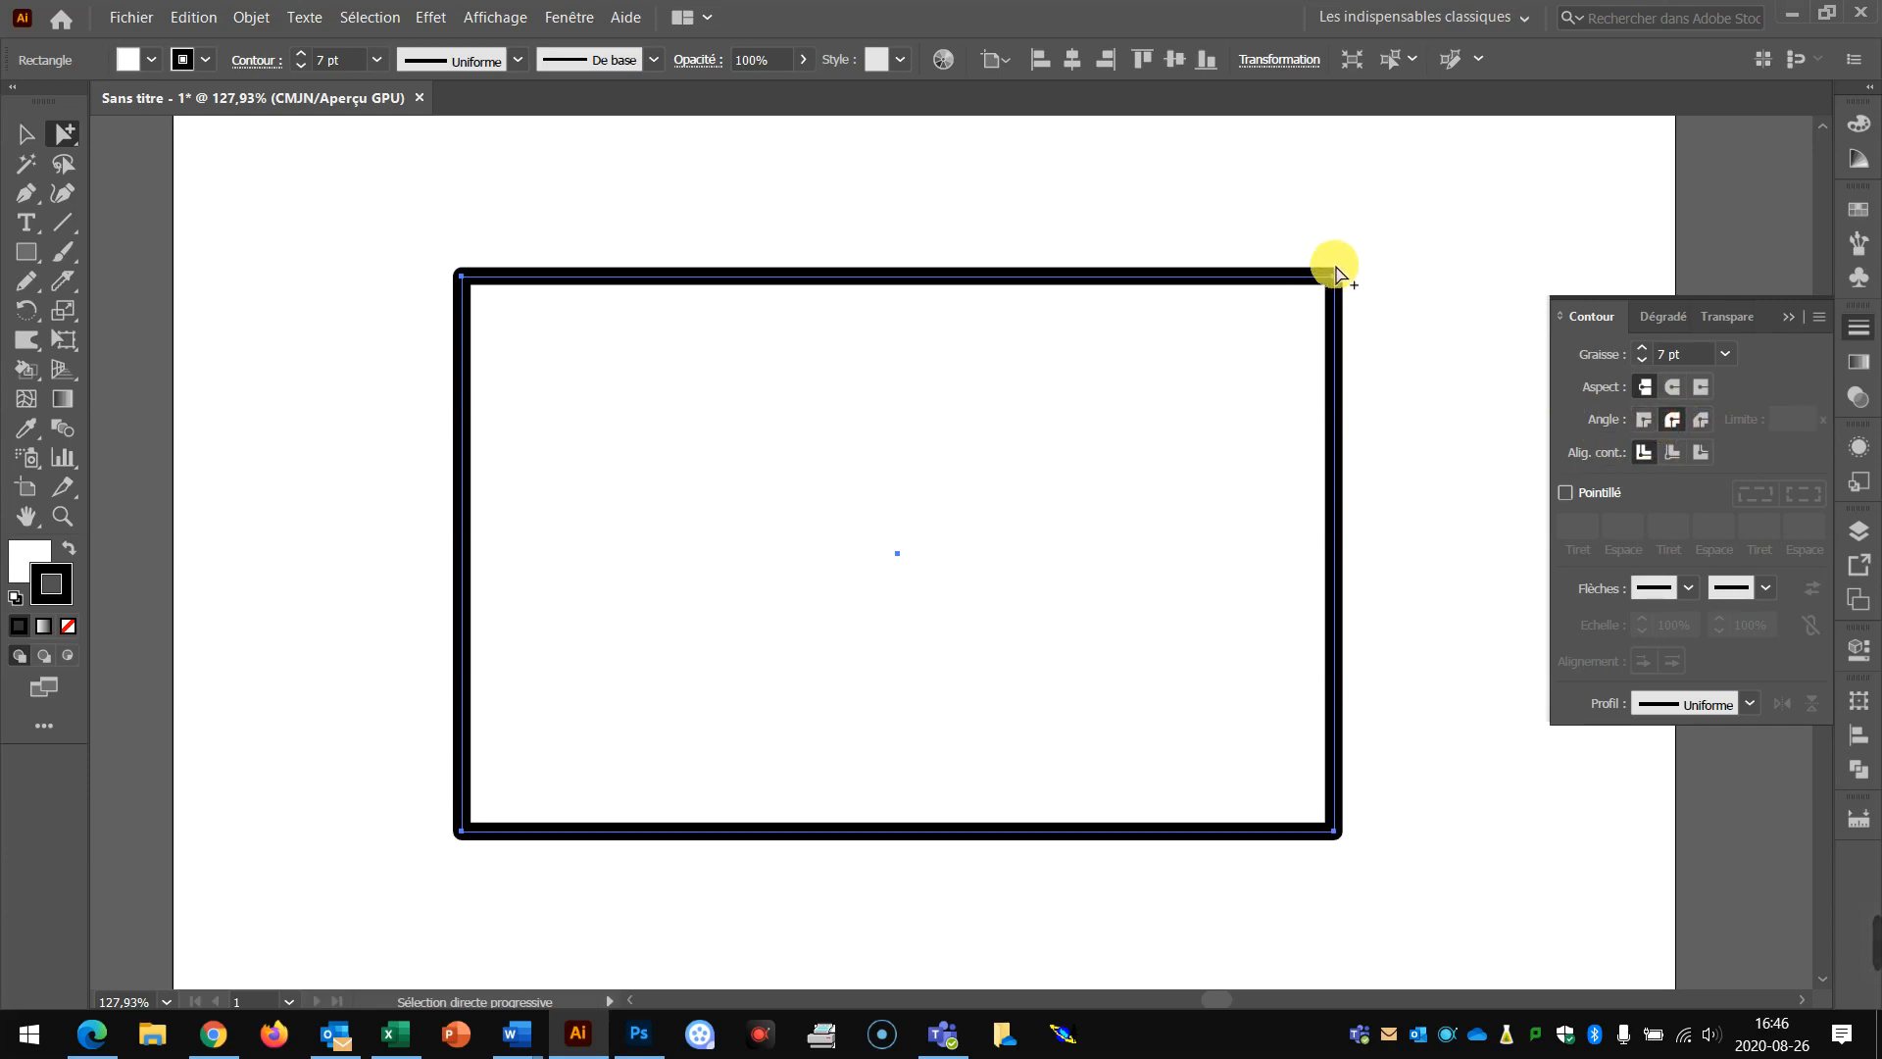
click(1702, 420)
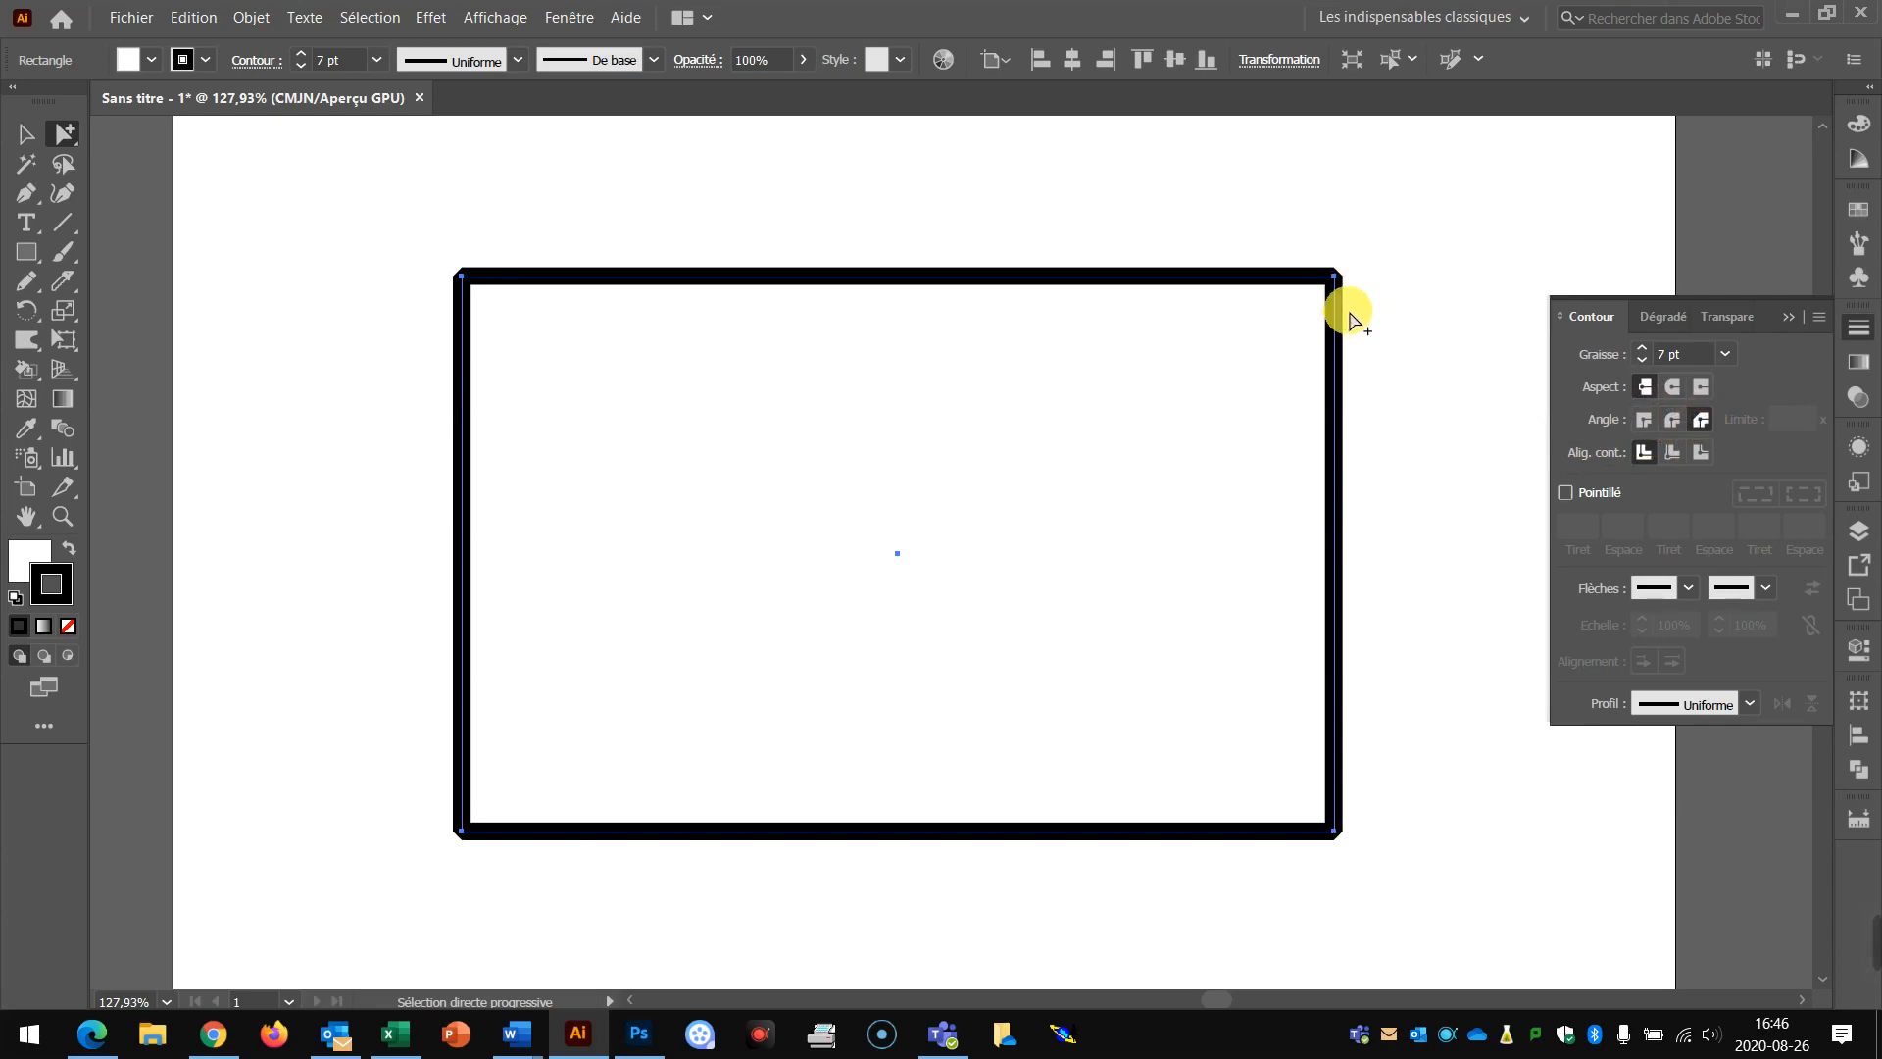
click(1673, 422)
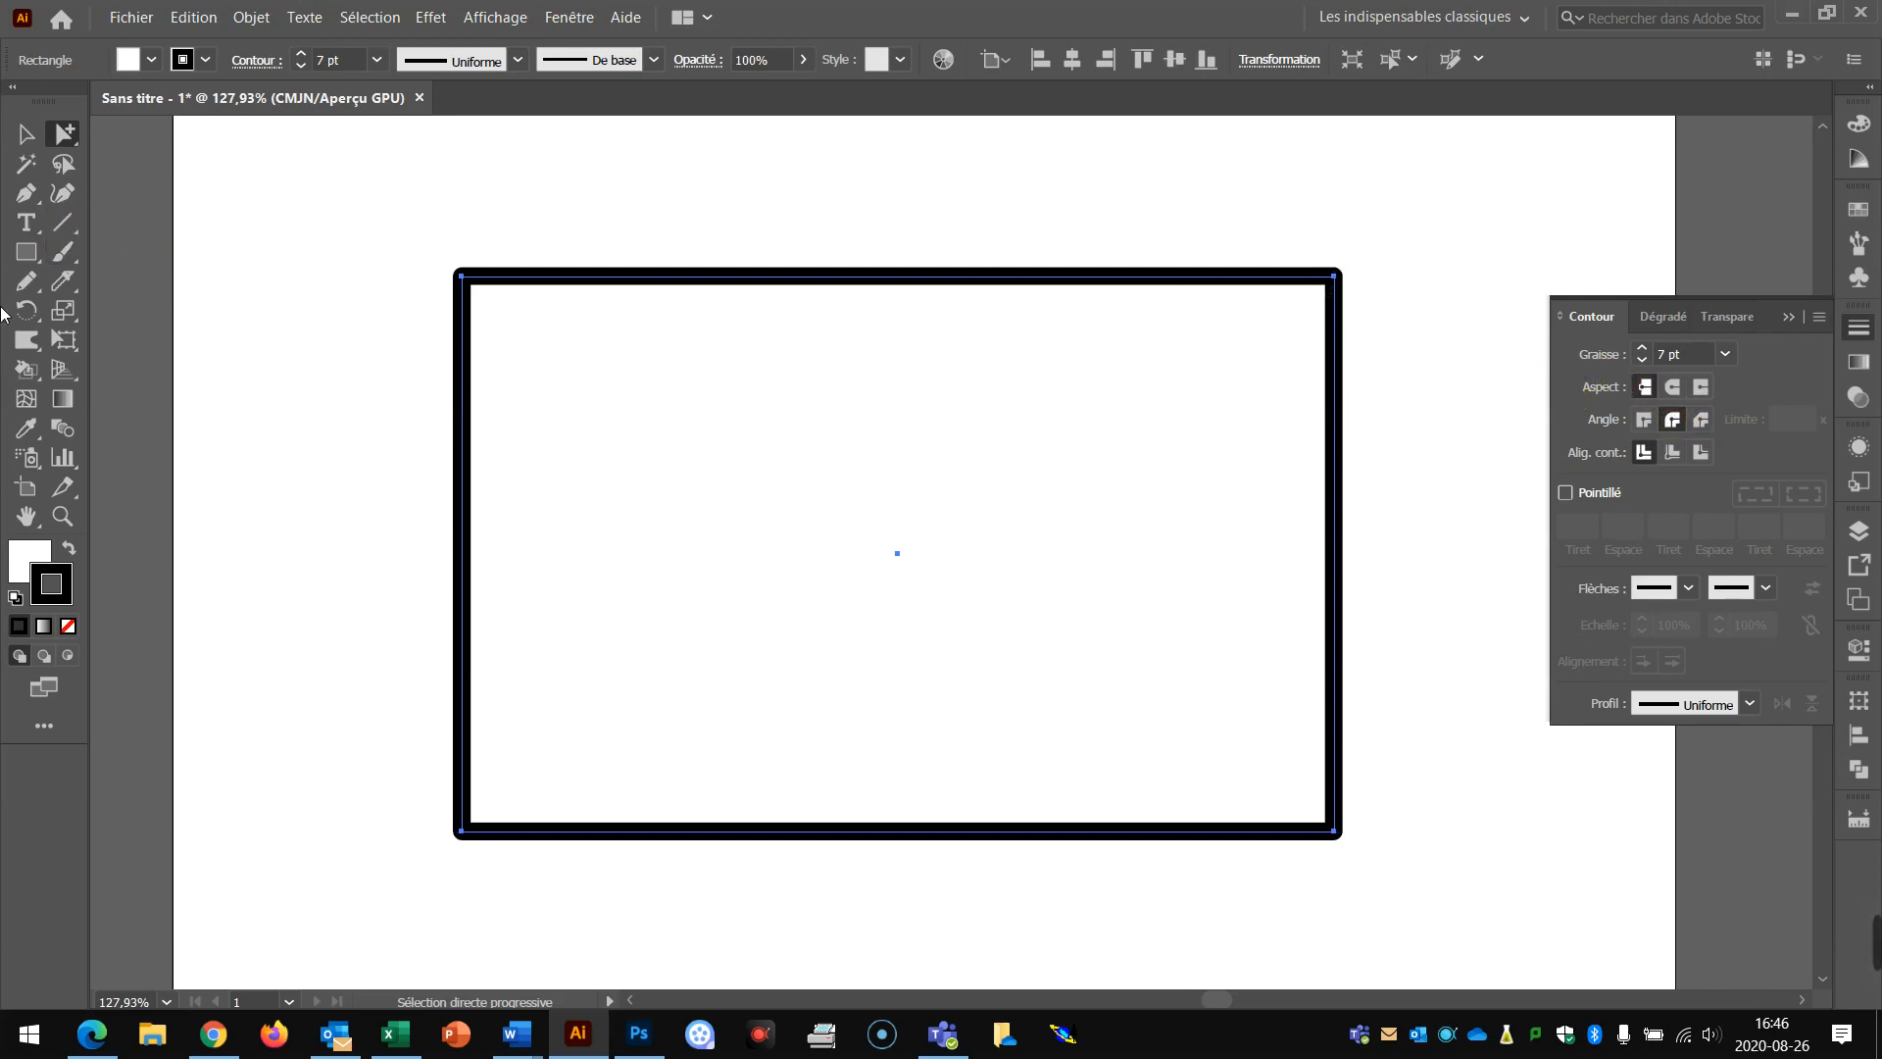
Draw an open wavy path with four anchor points just above the rectangle using the Pen tool.
click(27, 193)
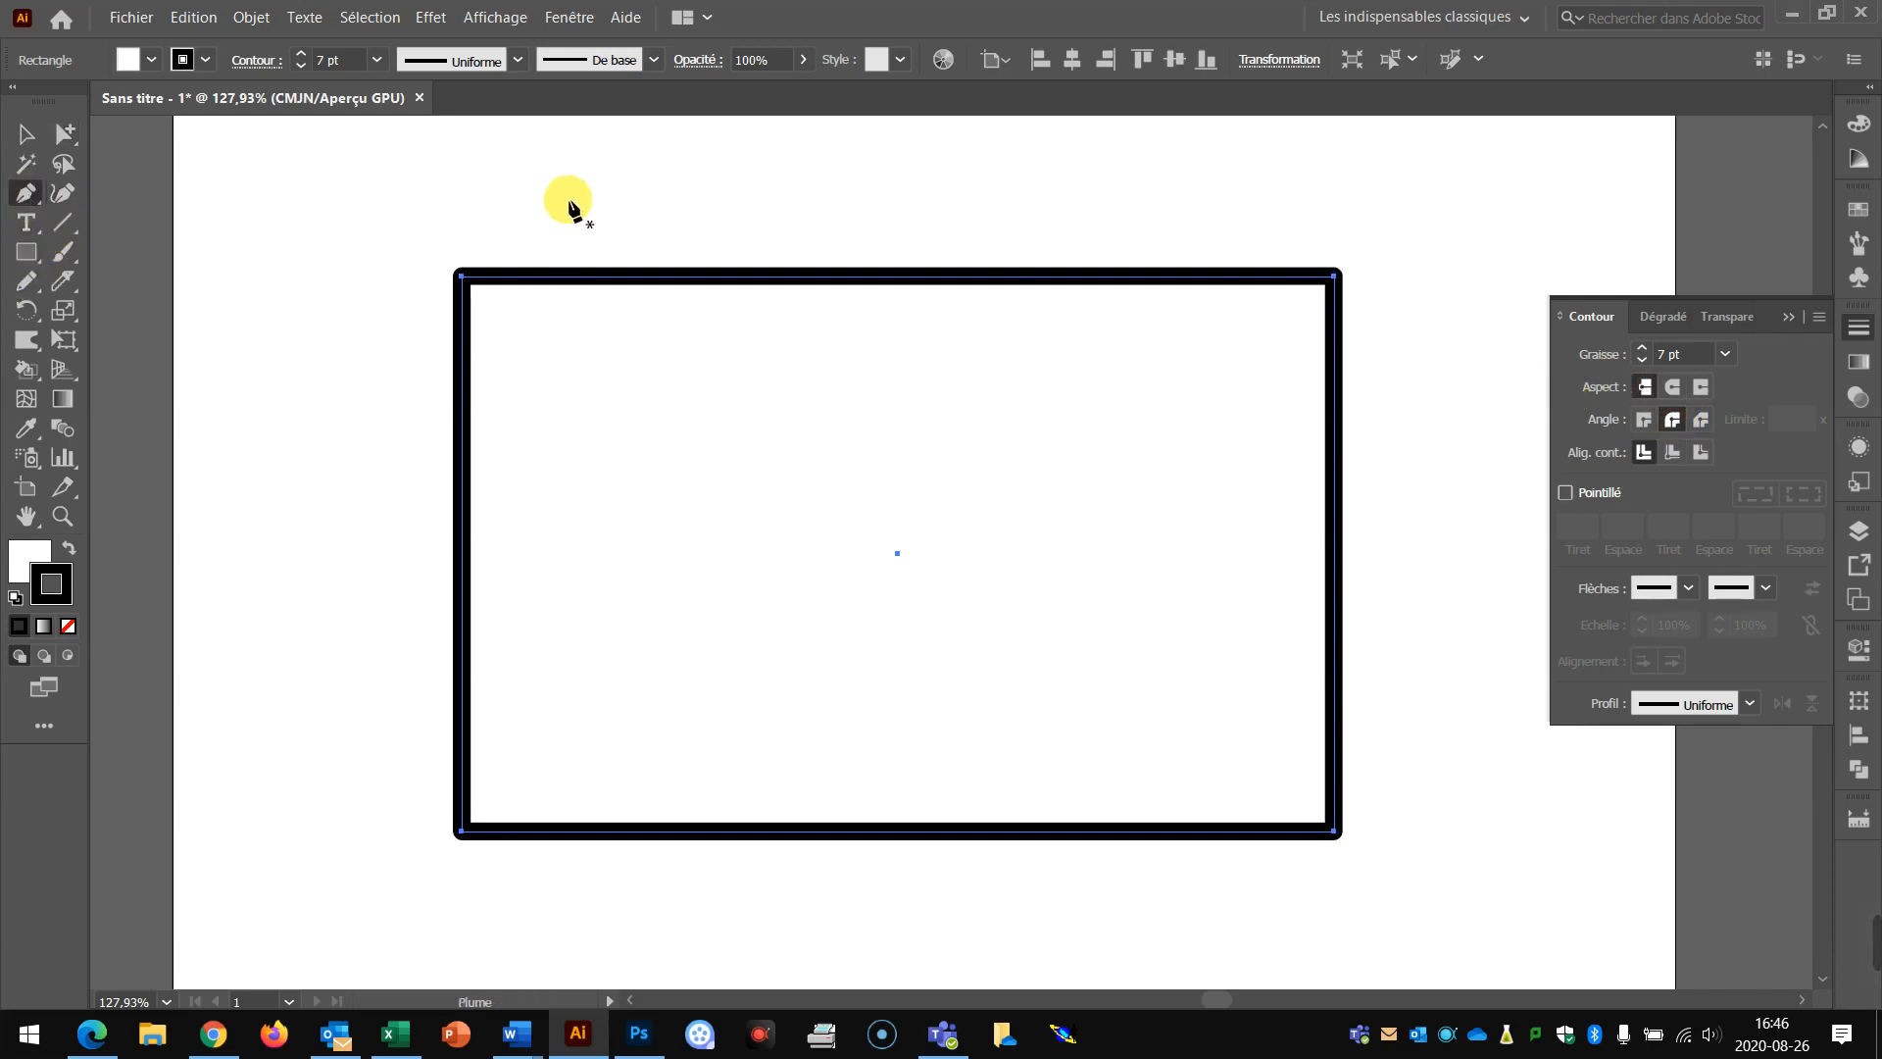
click(525, 225)
drag(814, 187, 874, 215)
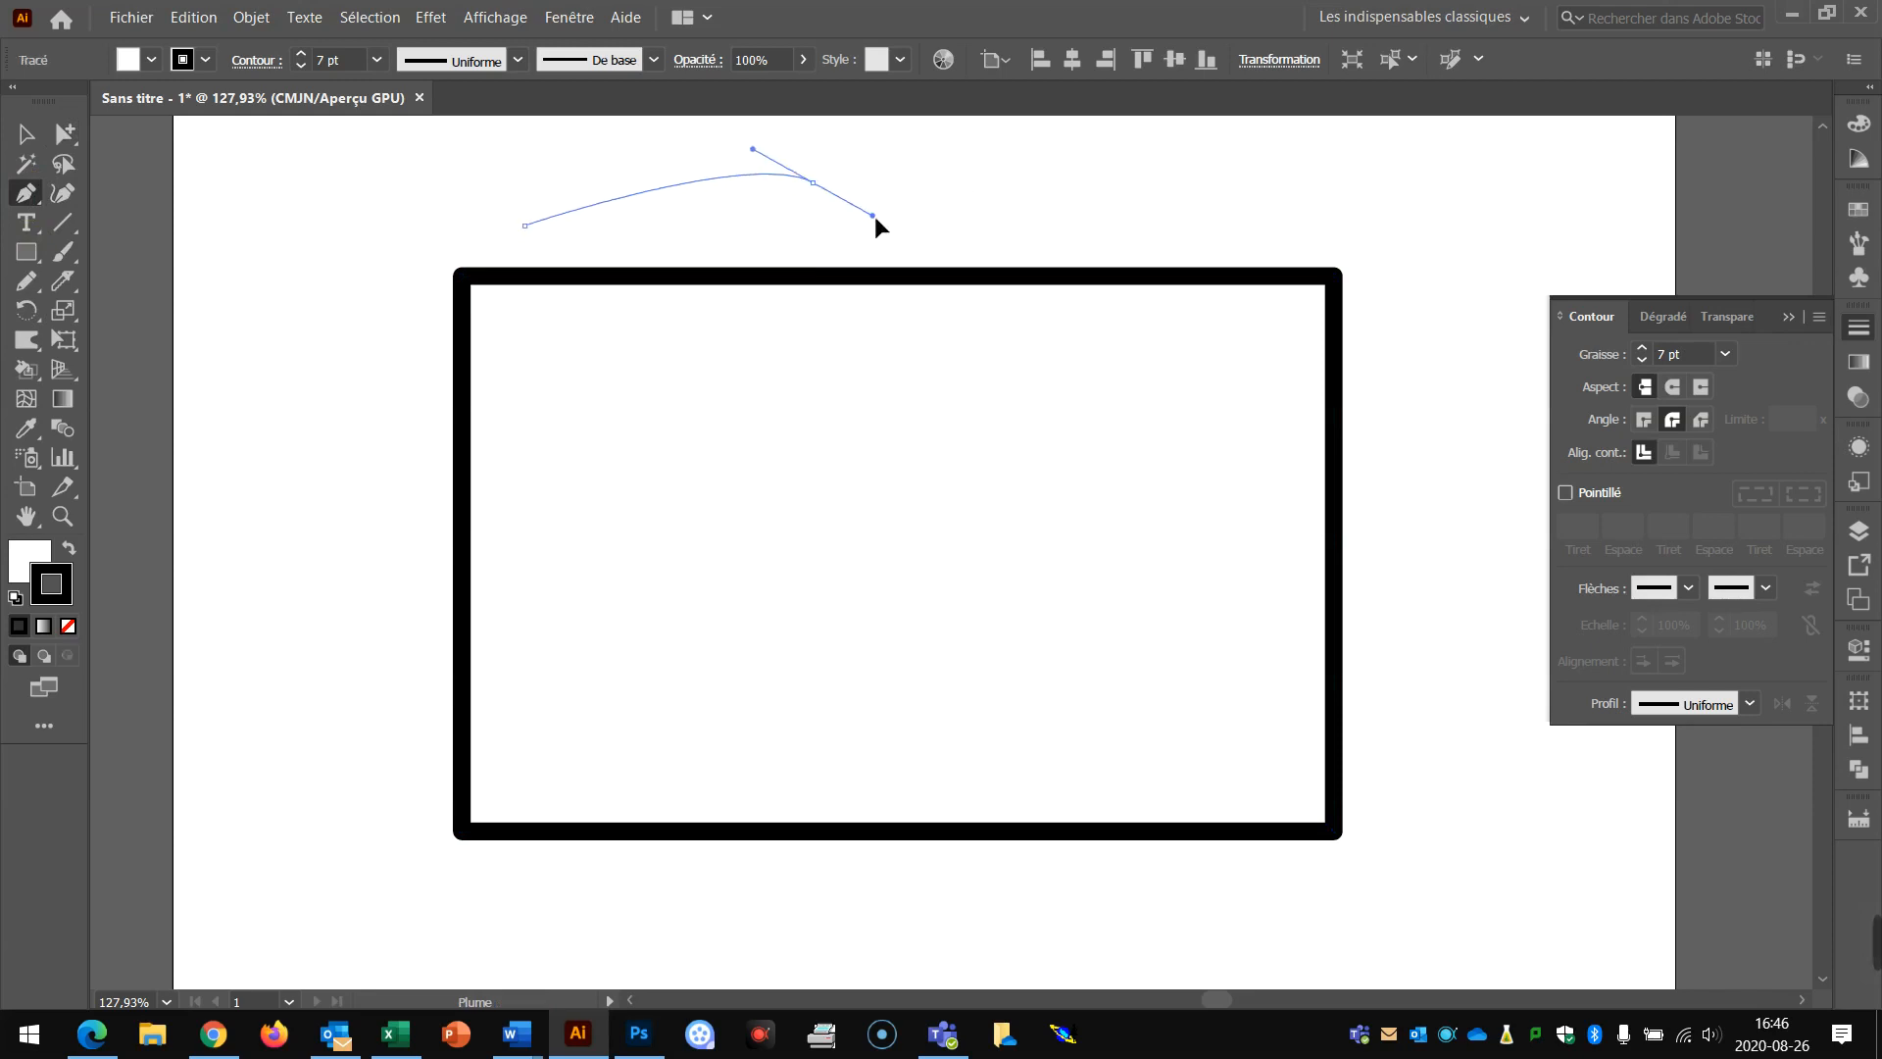
drag(1101, 244, 1237, 198)
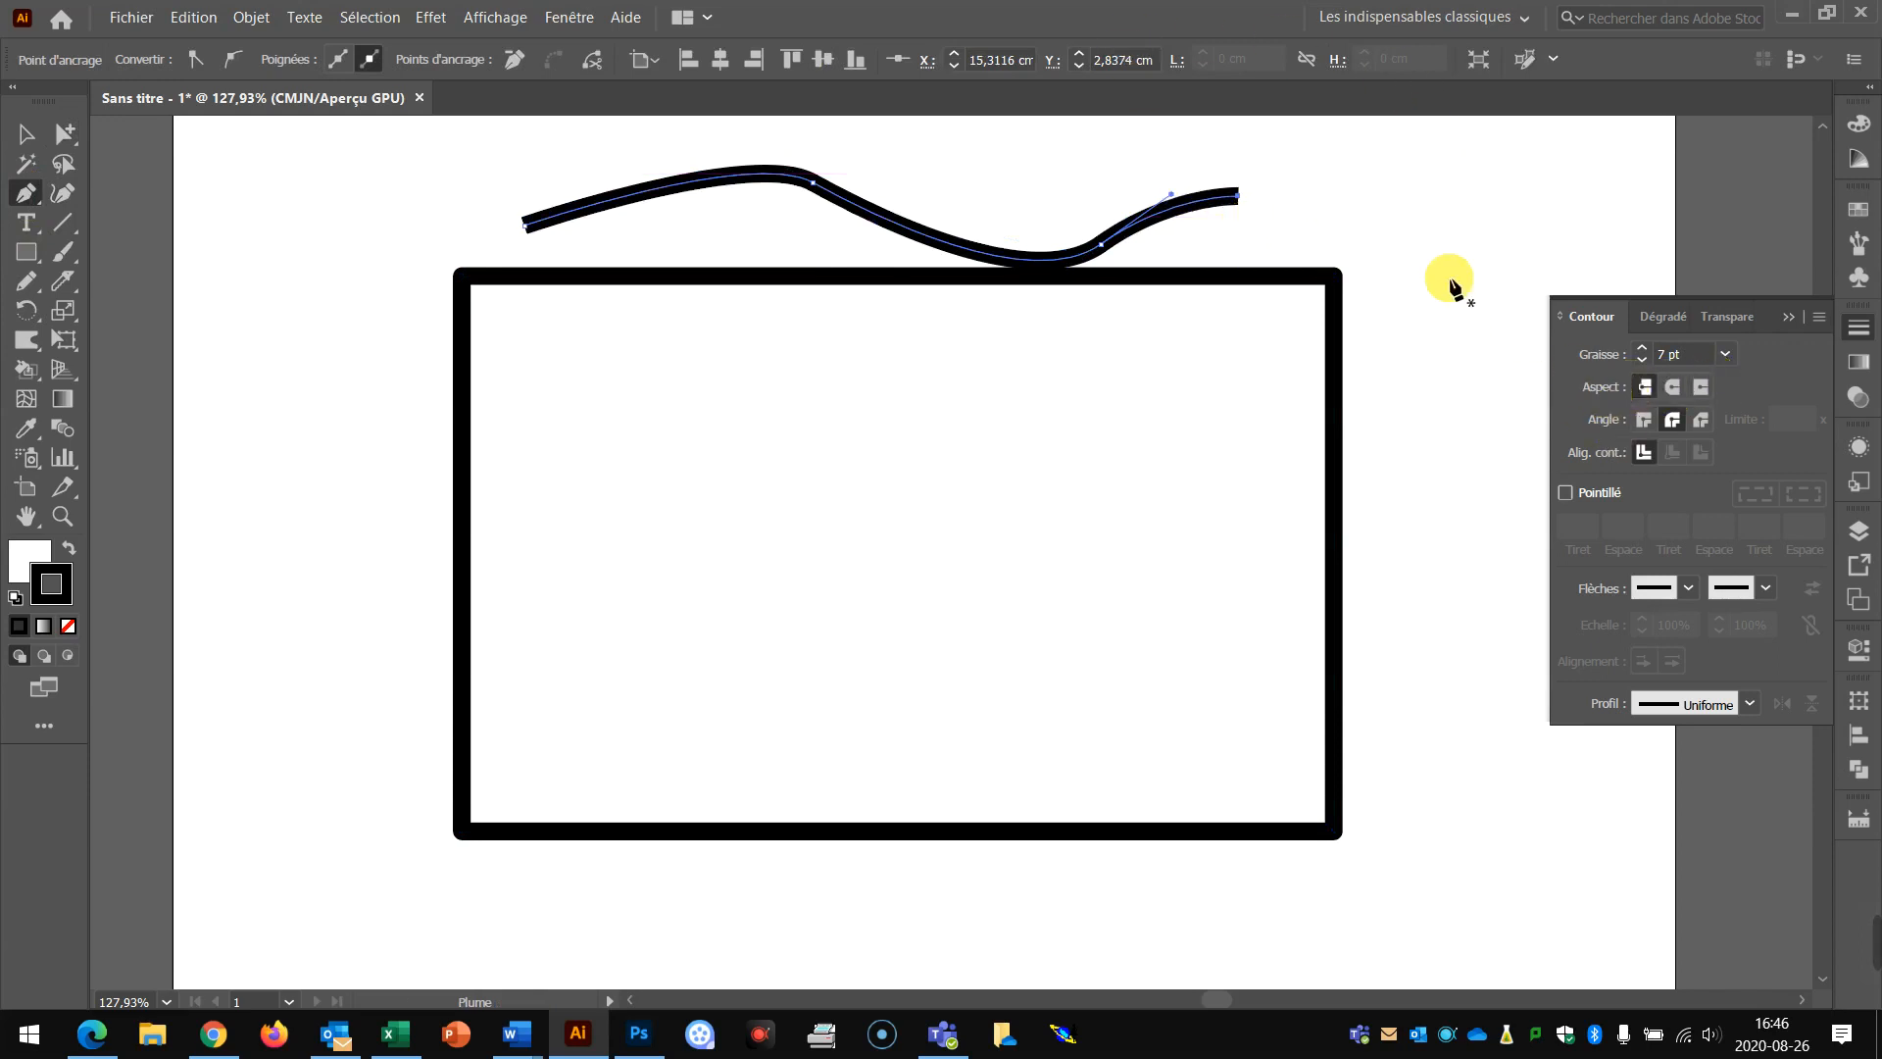
Try a round cap on the wavy path's ends, and apply the projecting cap (Extrémité projetée).
click(60, 519)
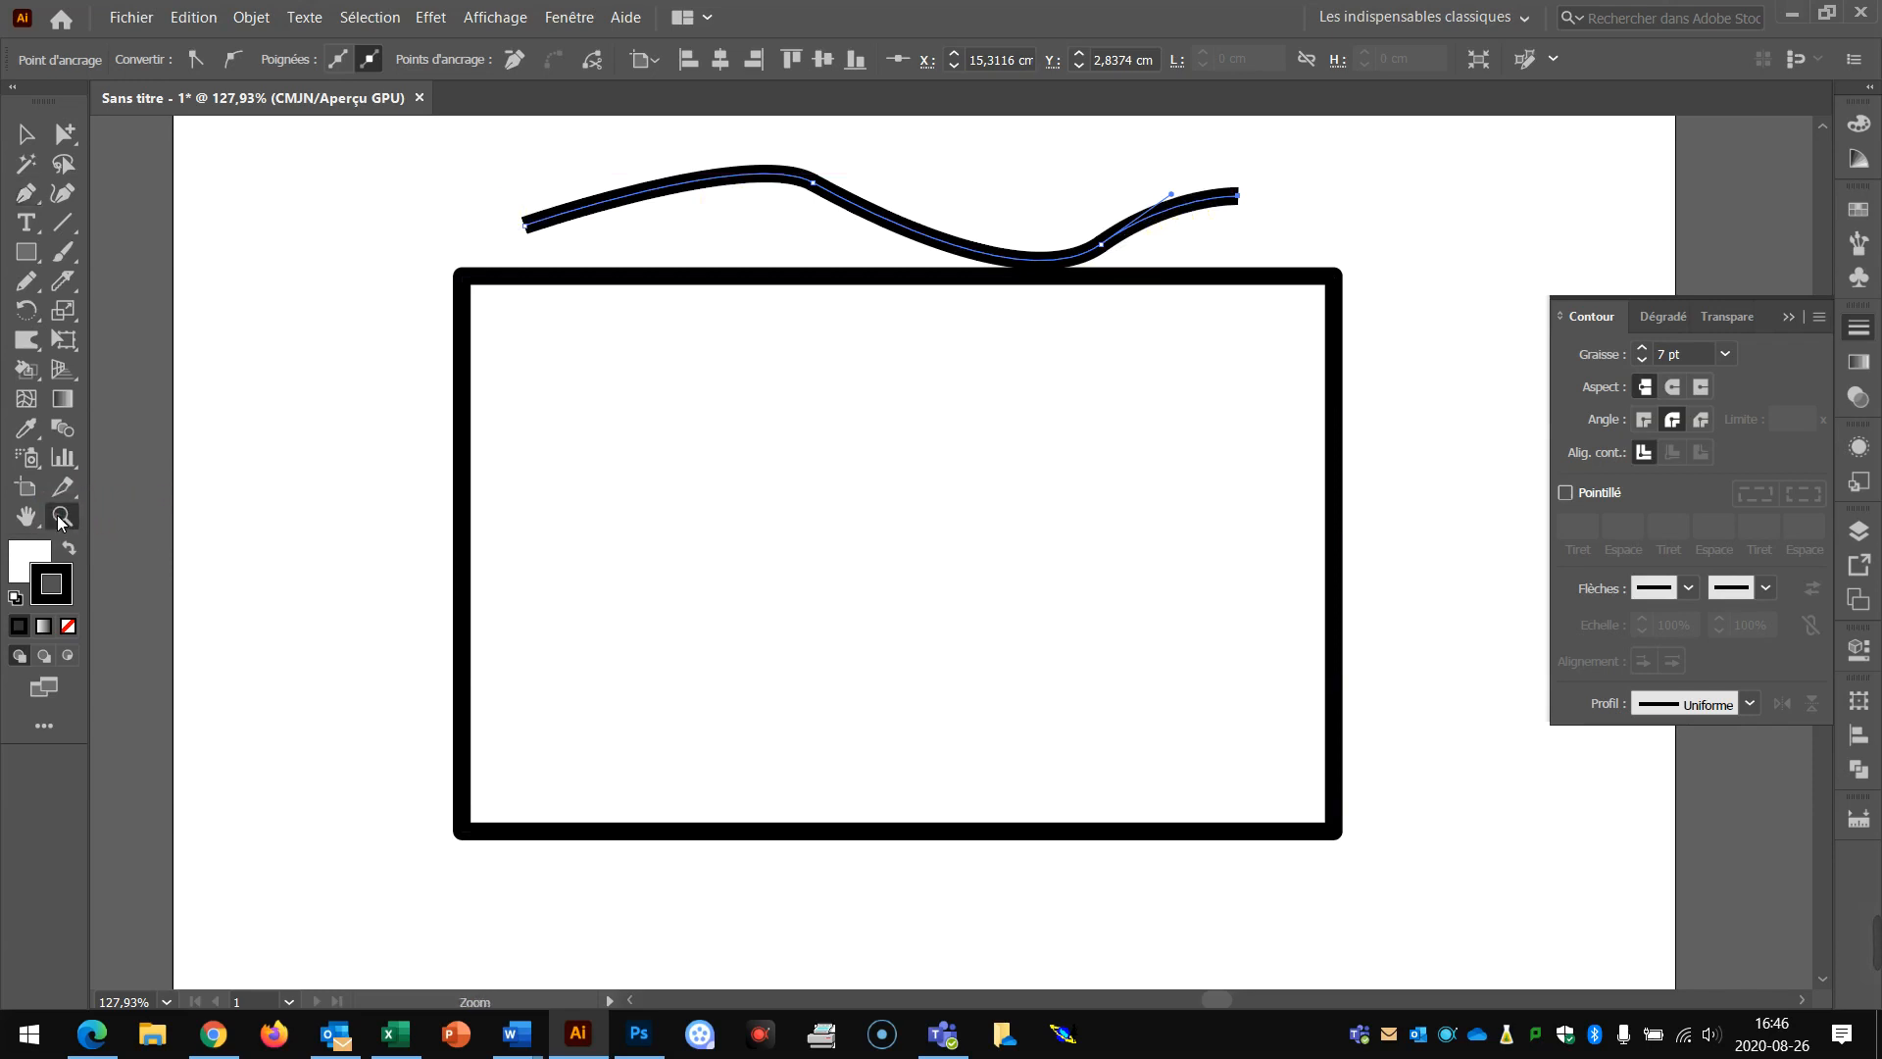
drag(1084, 235, 1470, 498)
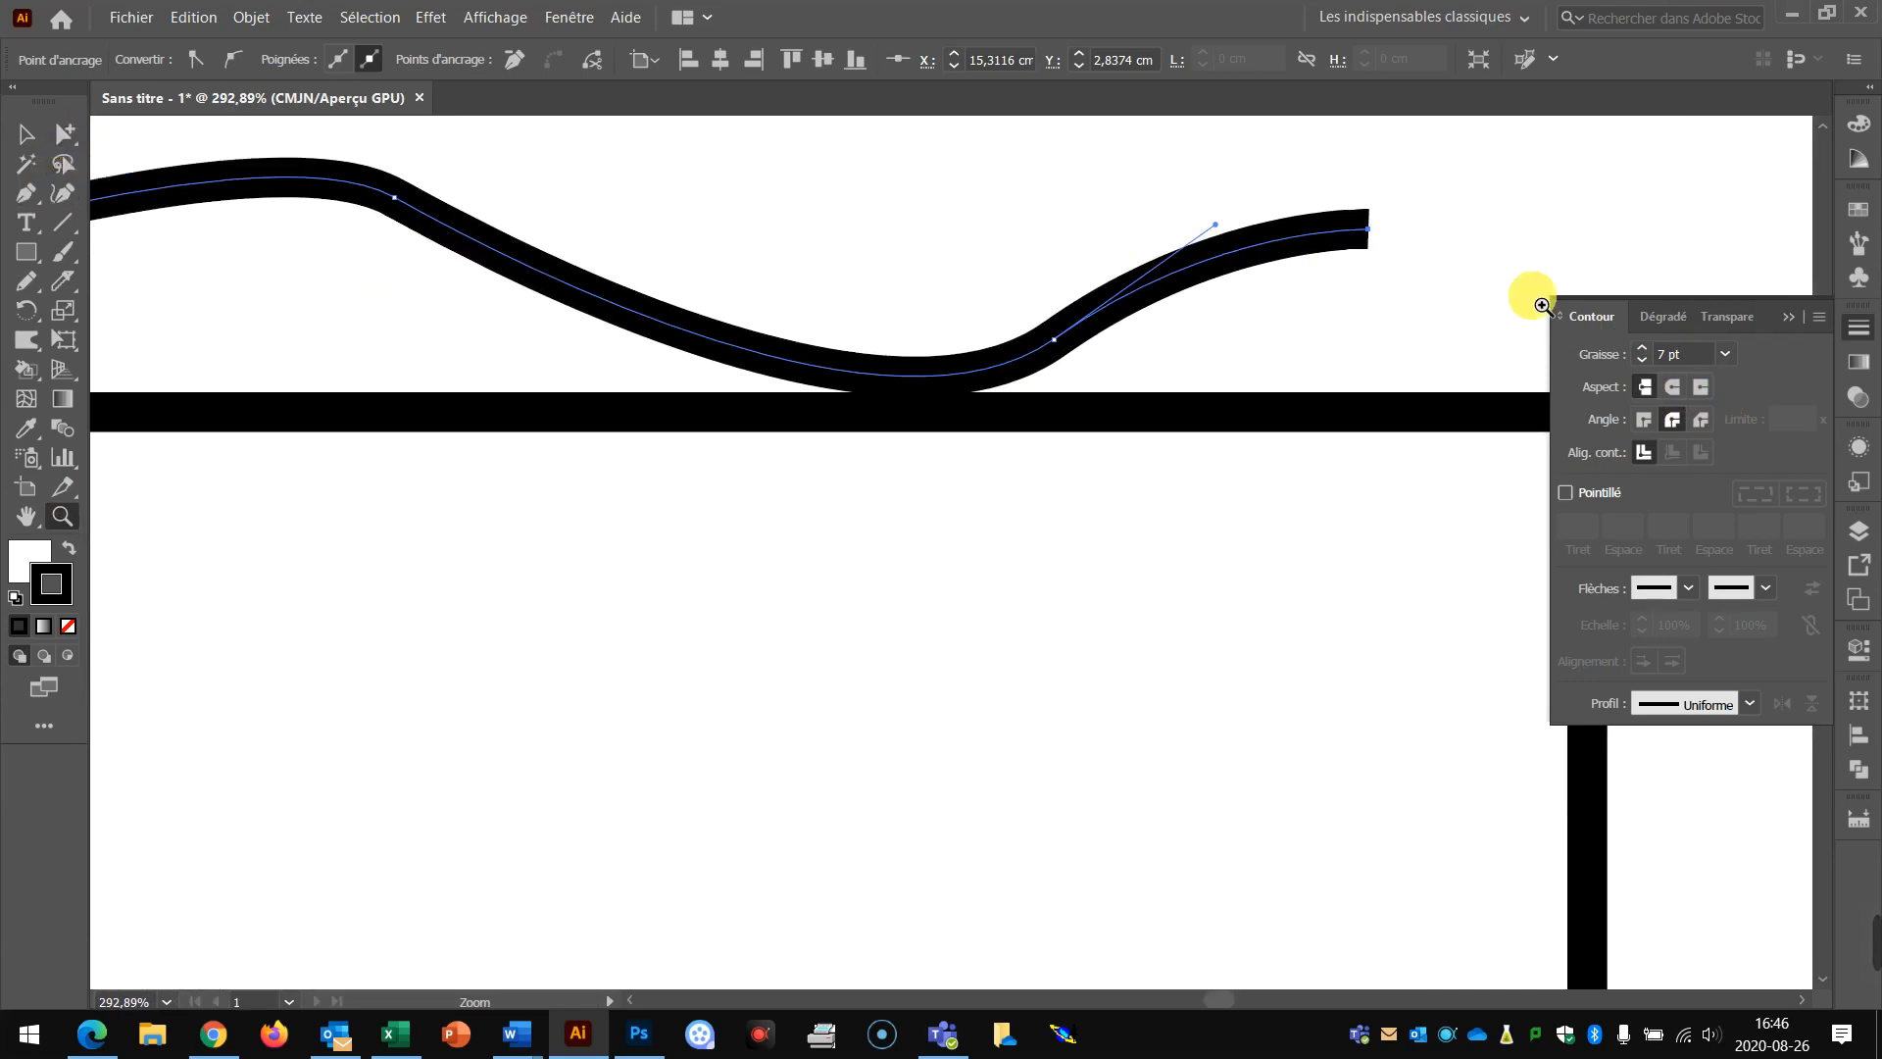
click(1671, 388)
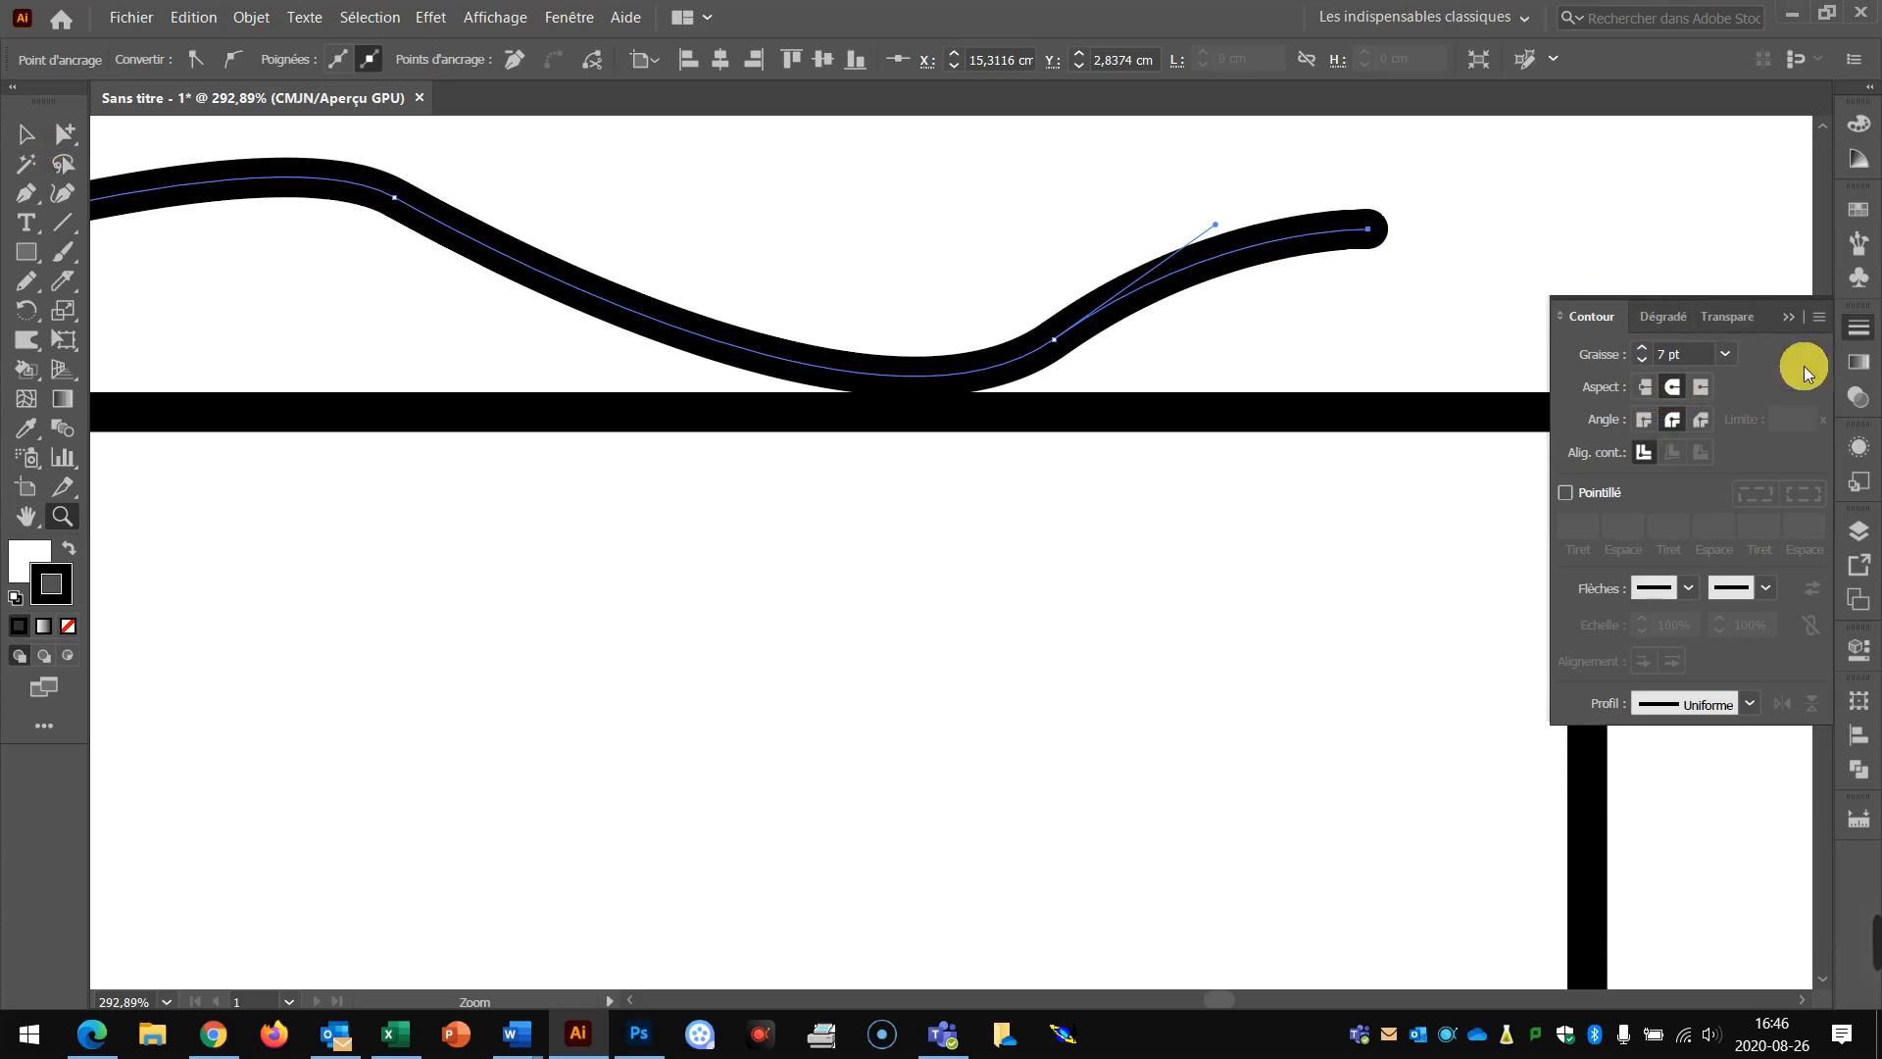
click(1702, 387)
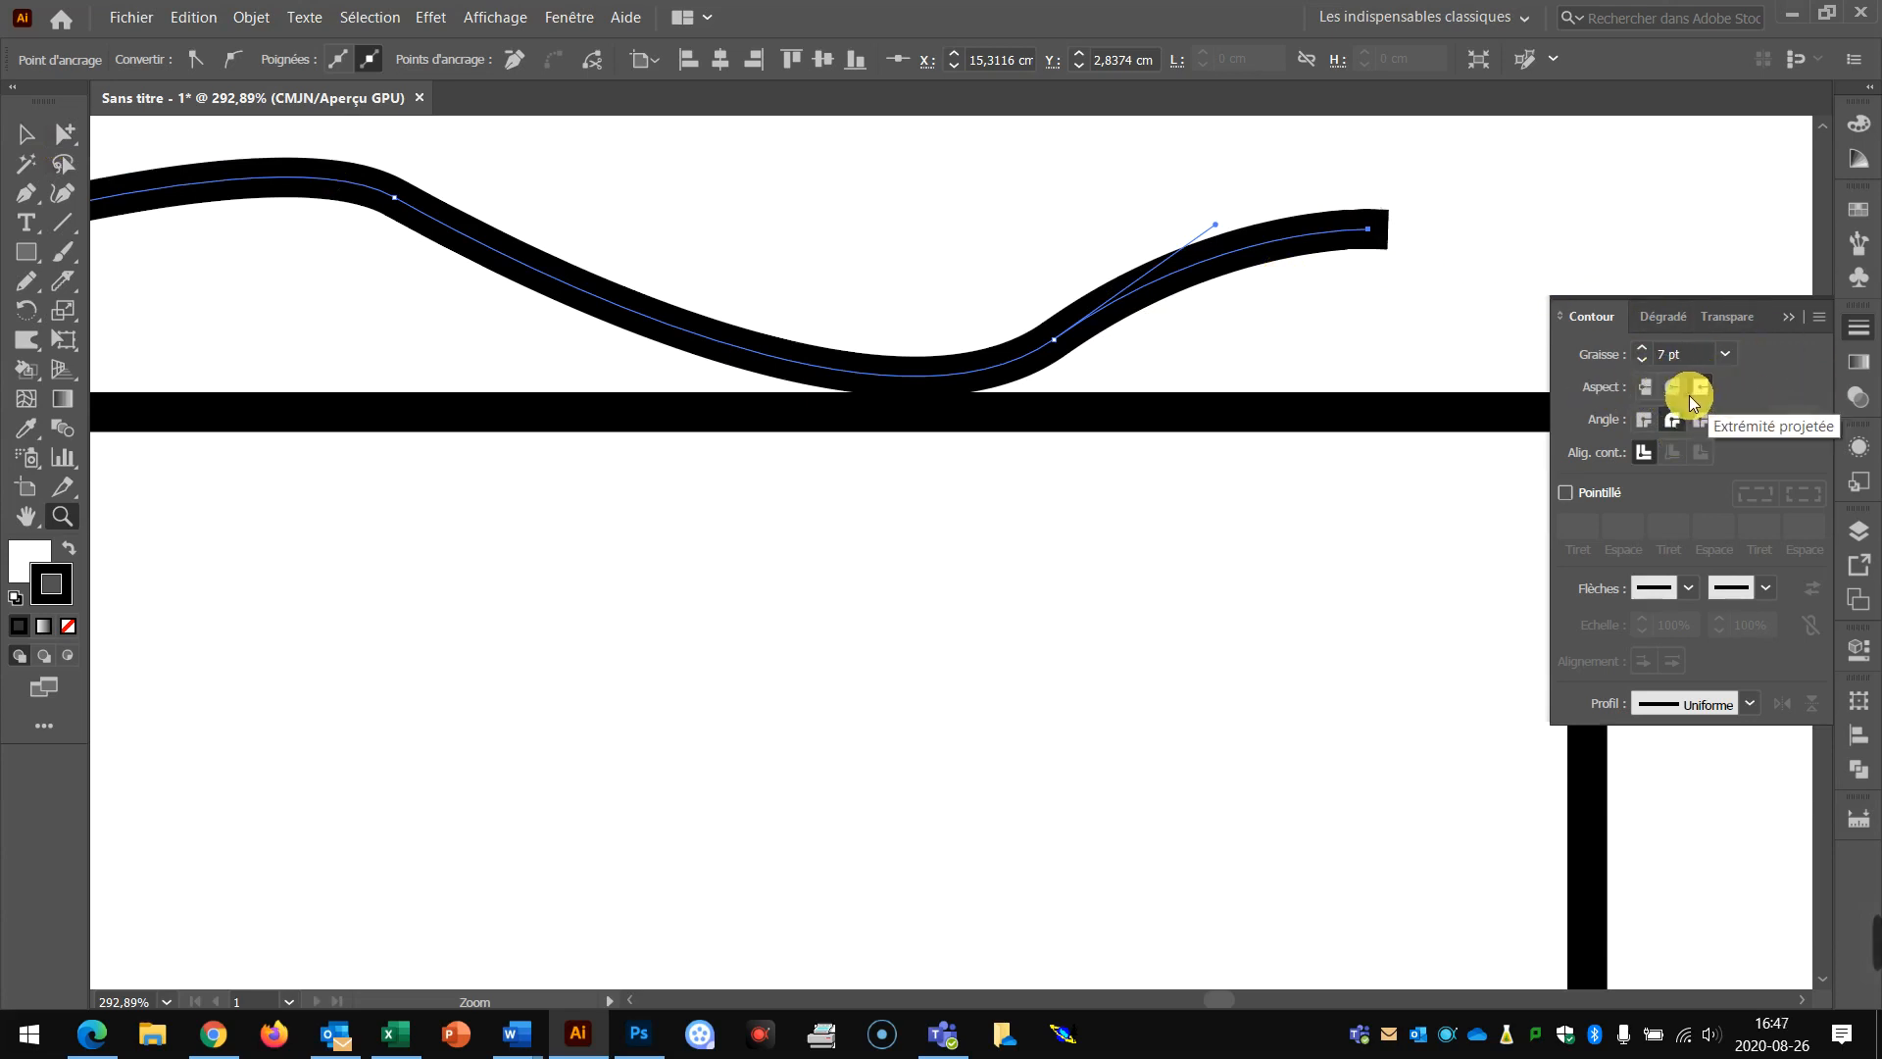
Try the lens-shaped width profile, tapered at both ends, on the wavy path.
drag(1127, 526, 1198, 269)
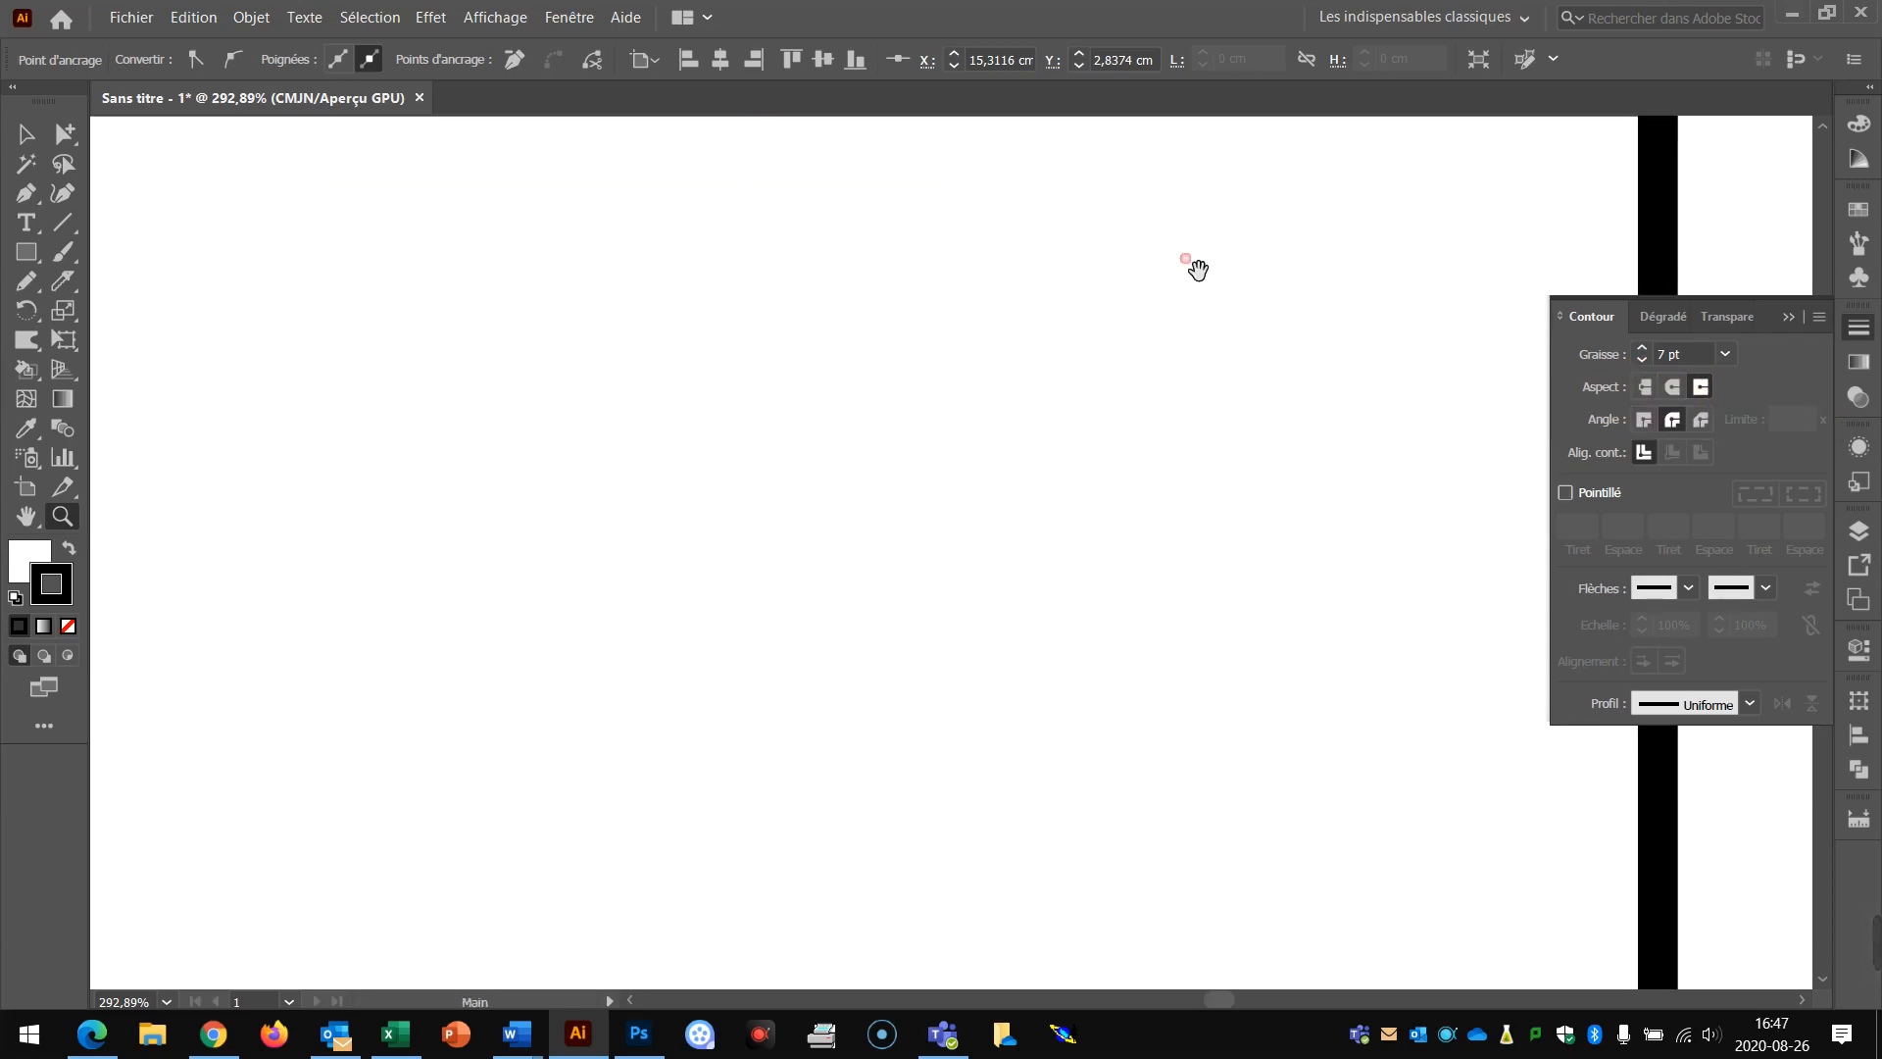
key(ctrl+minus)
key(ctrl+minus)
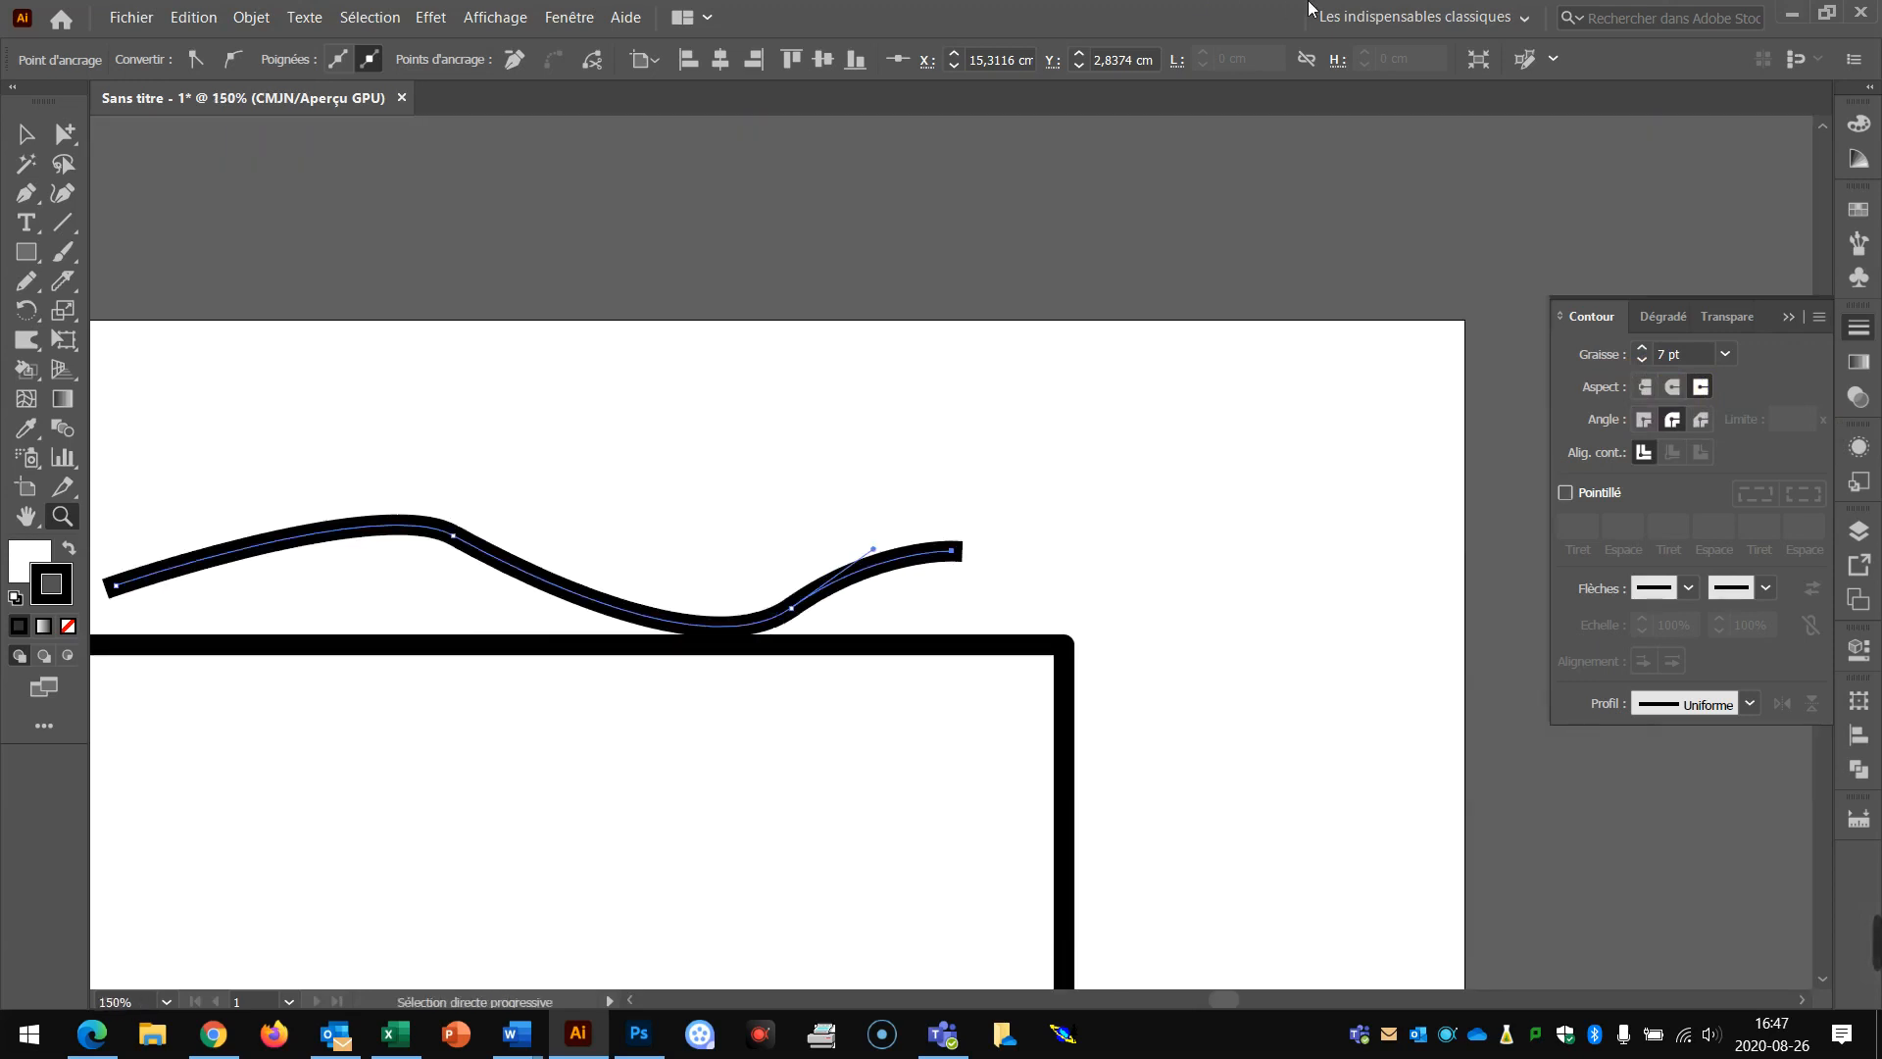
drag(968, 517, 1262, 429)
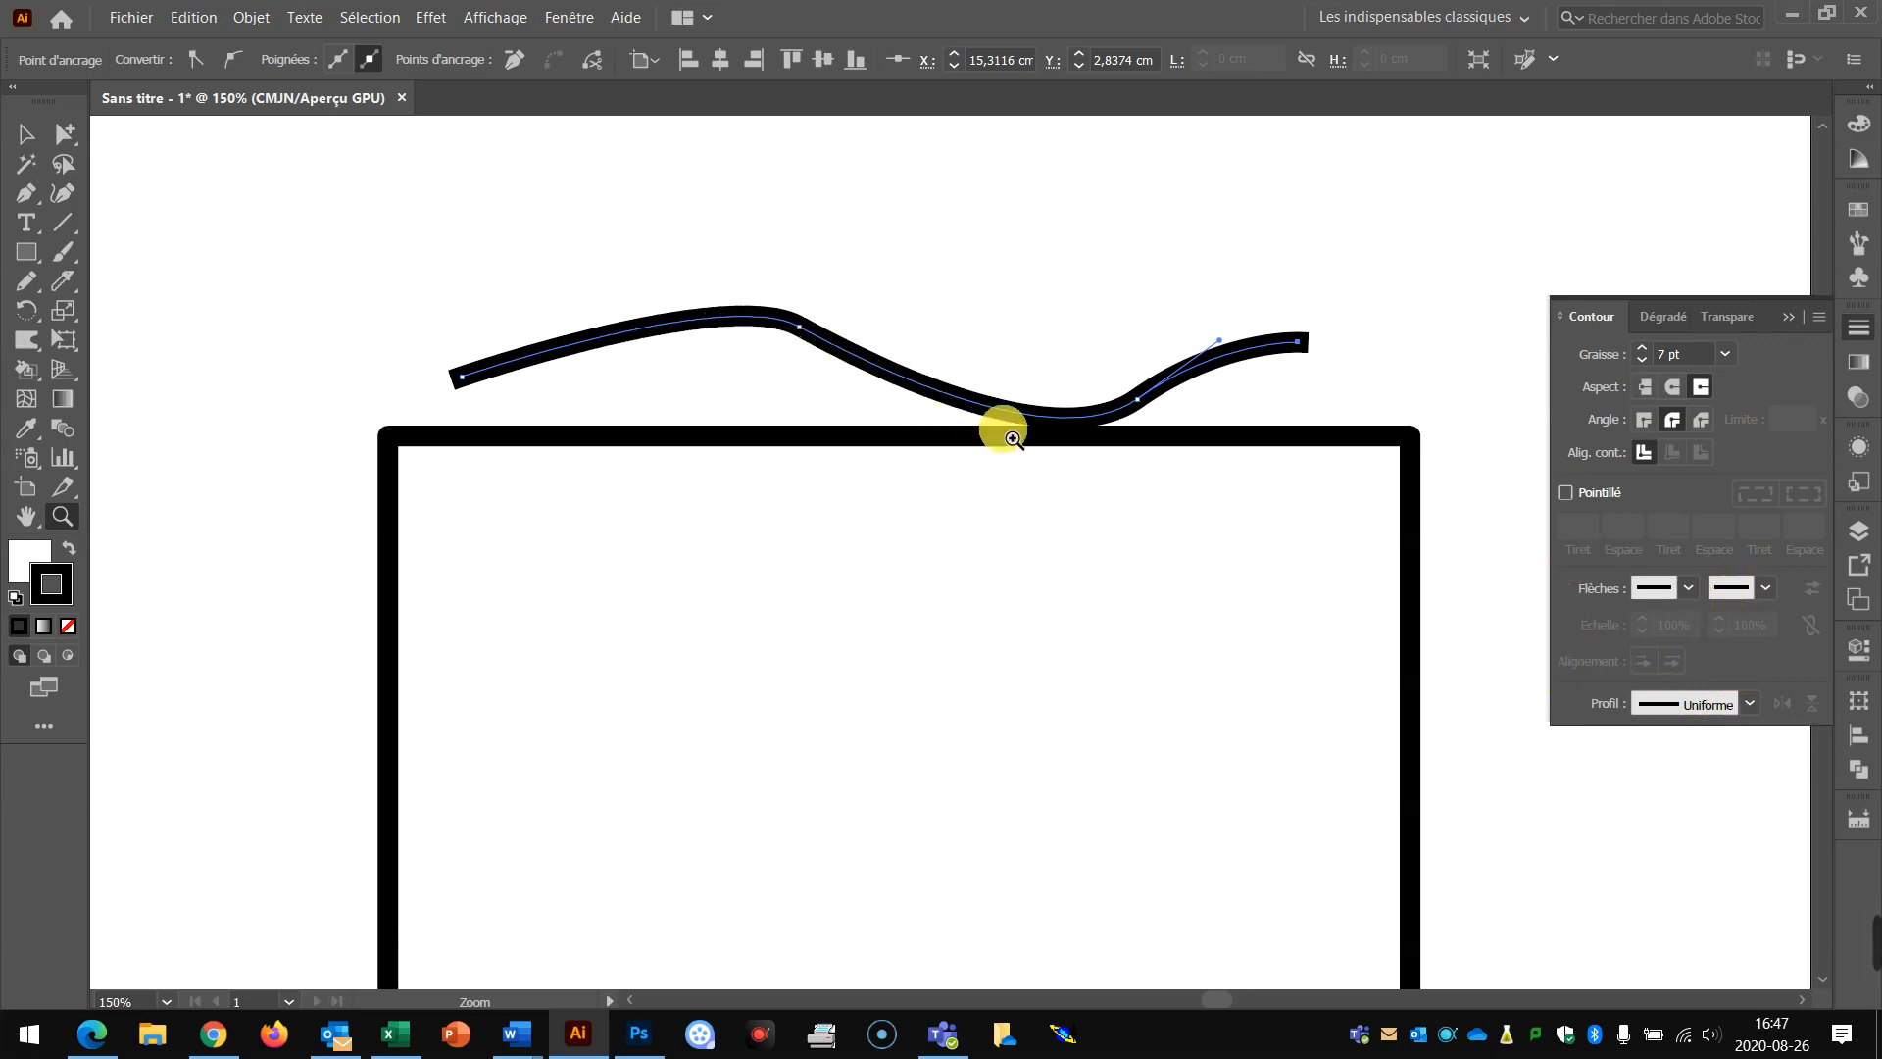
click(1750, 703)
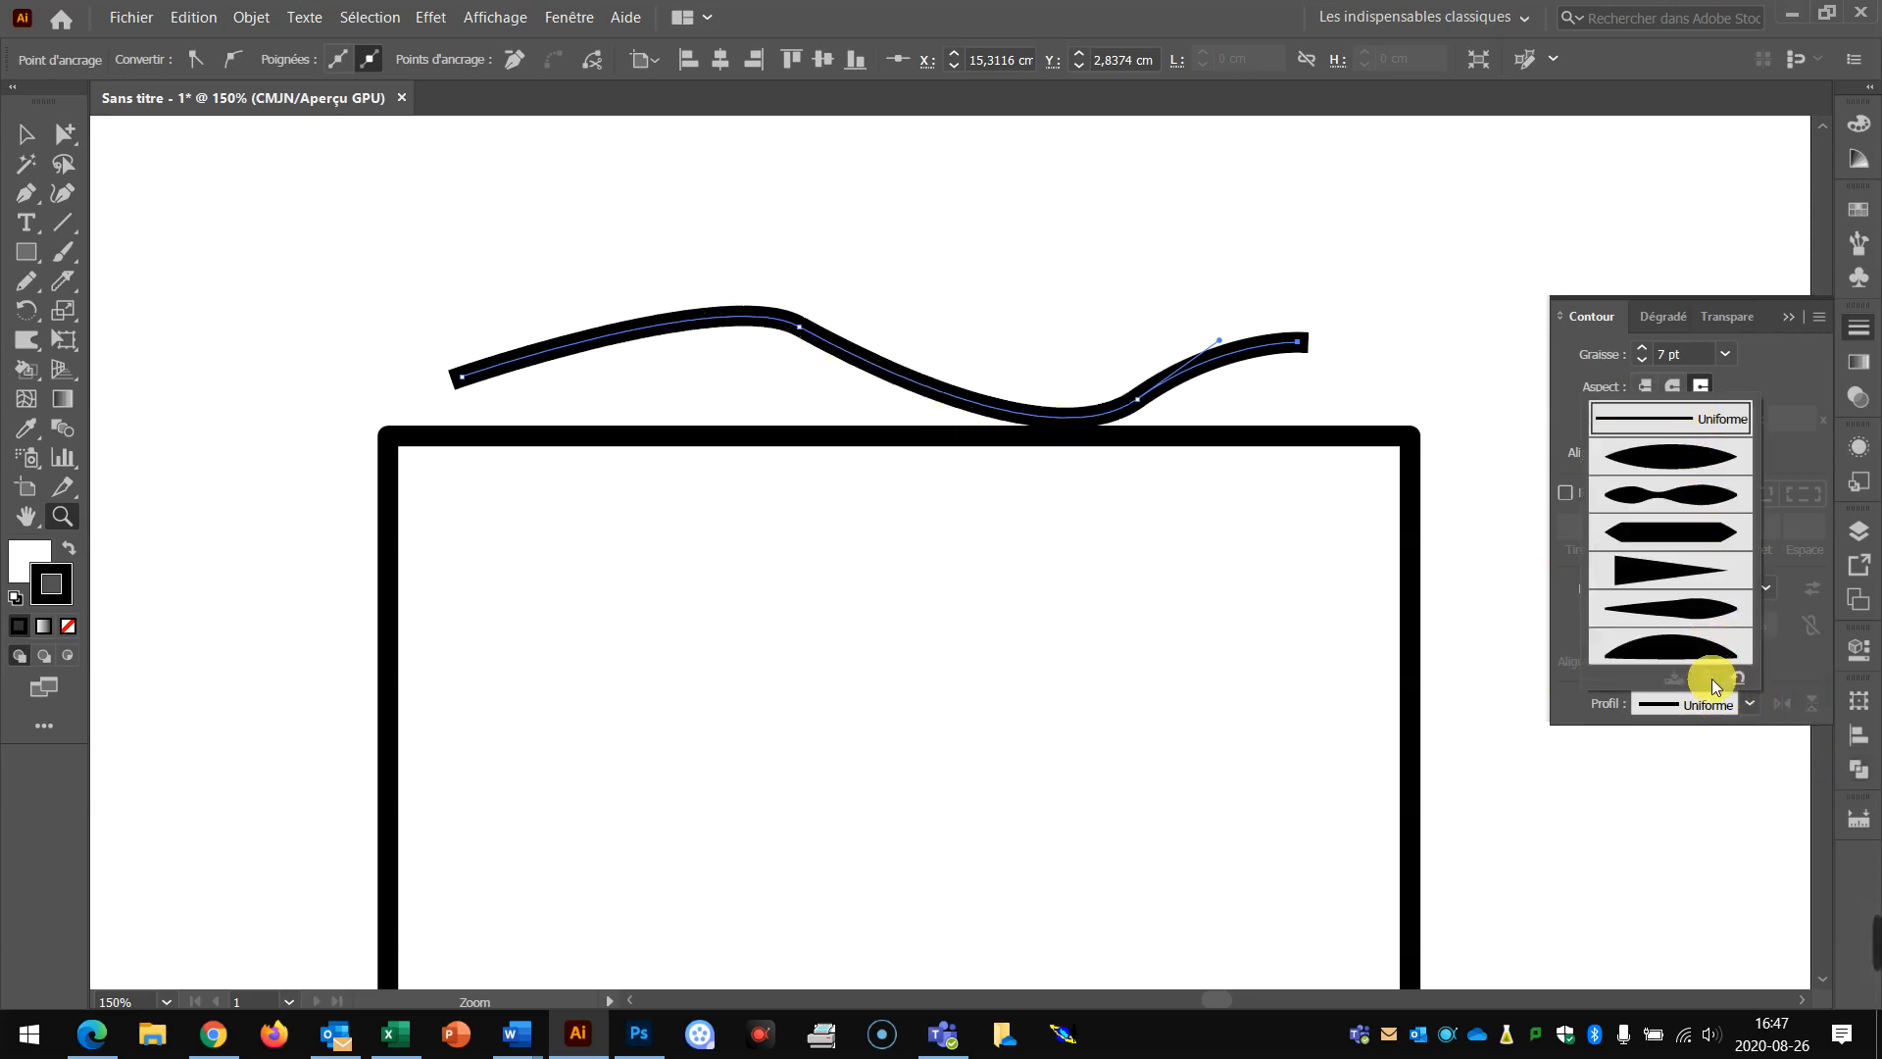
click(1697, 465)
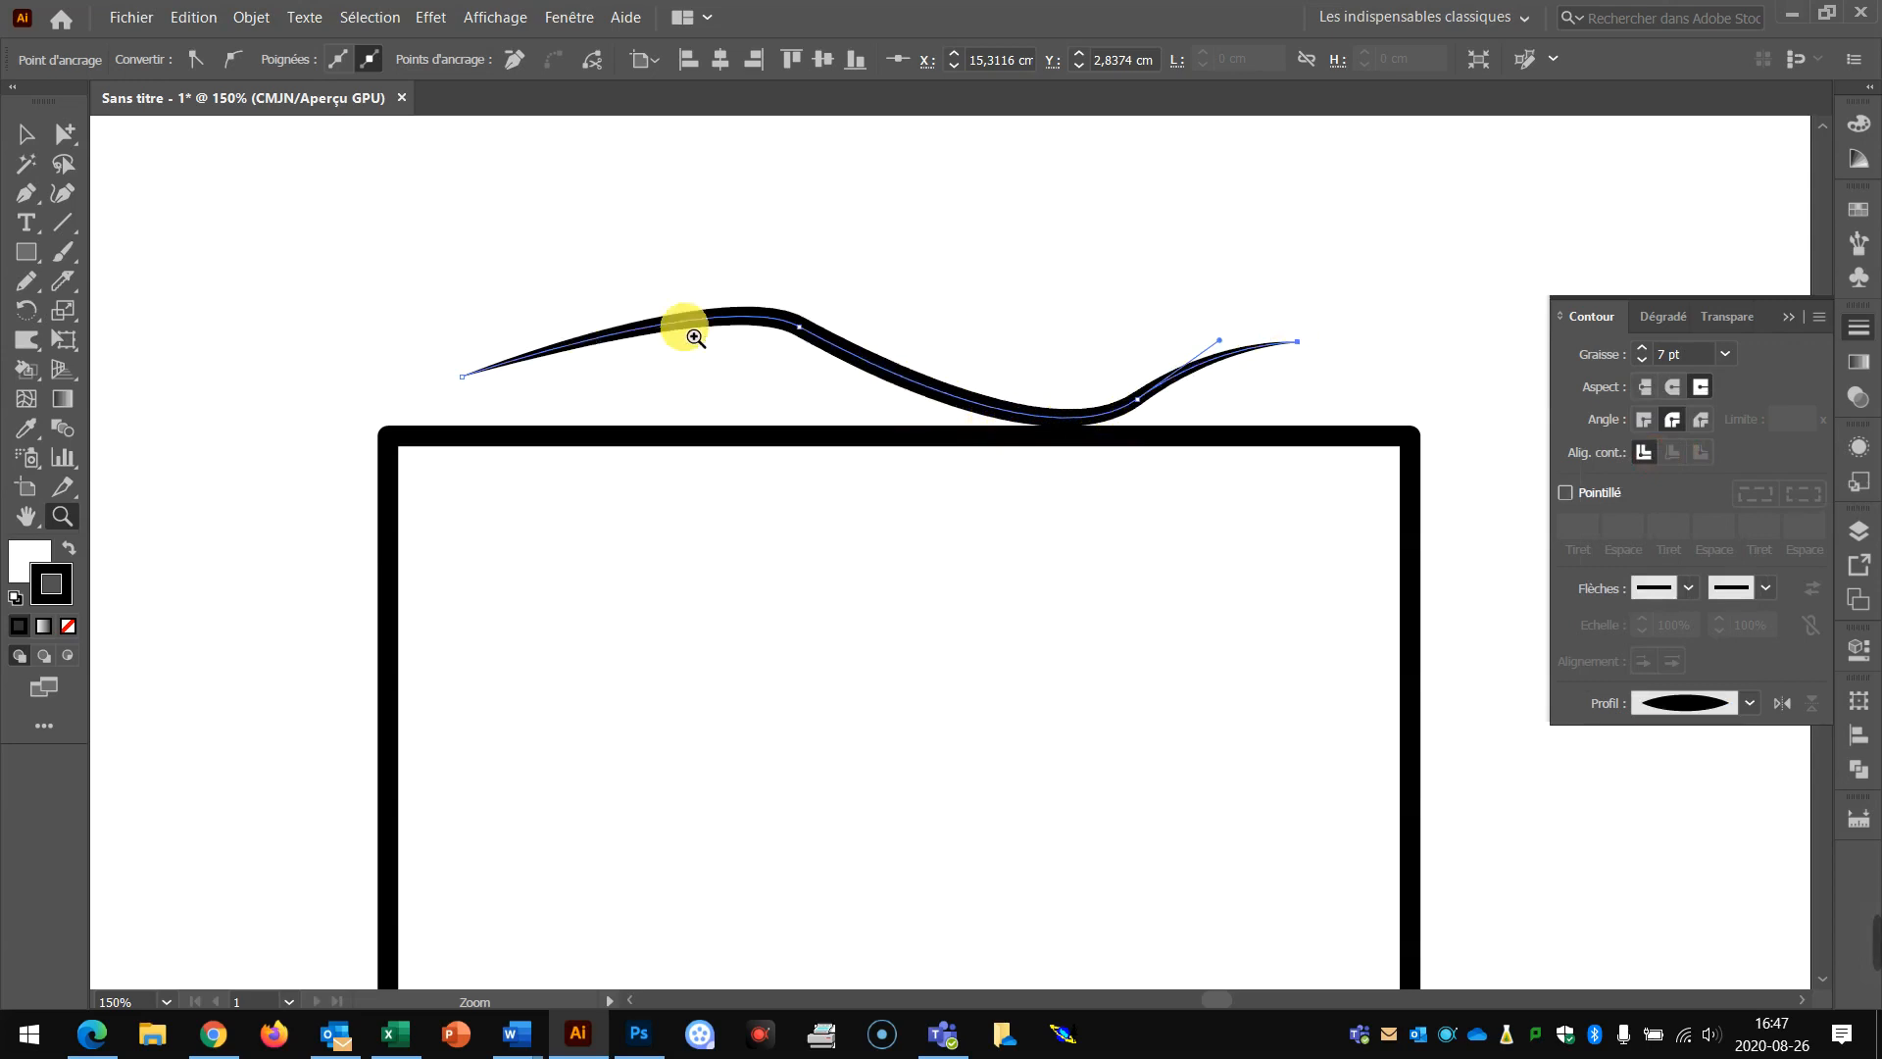
Apply the triangular tapered width profile to the wavy path and flip it along its length.
click(1750, 703)
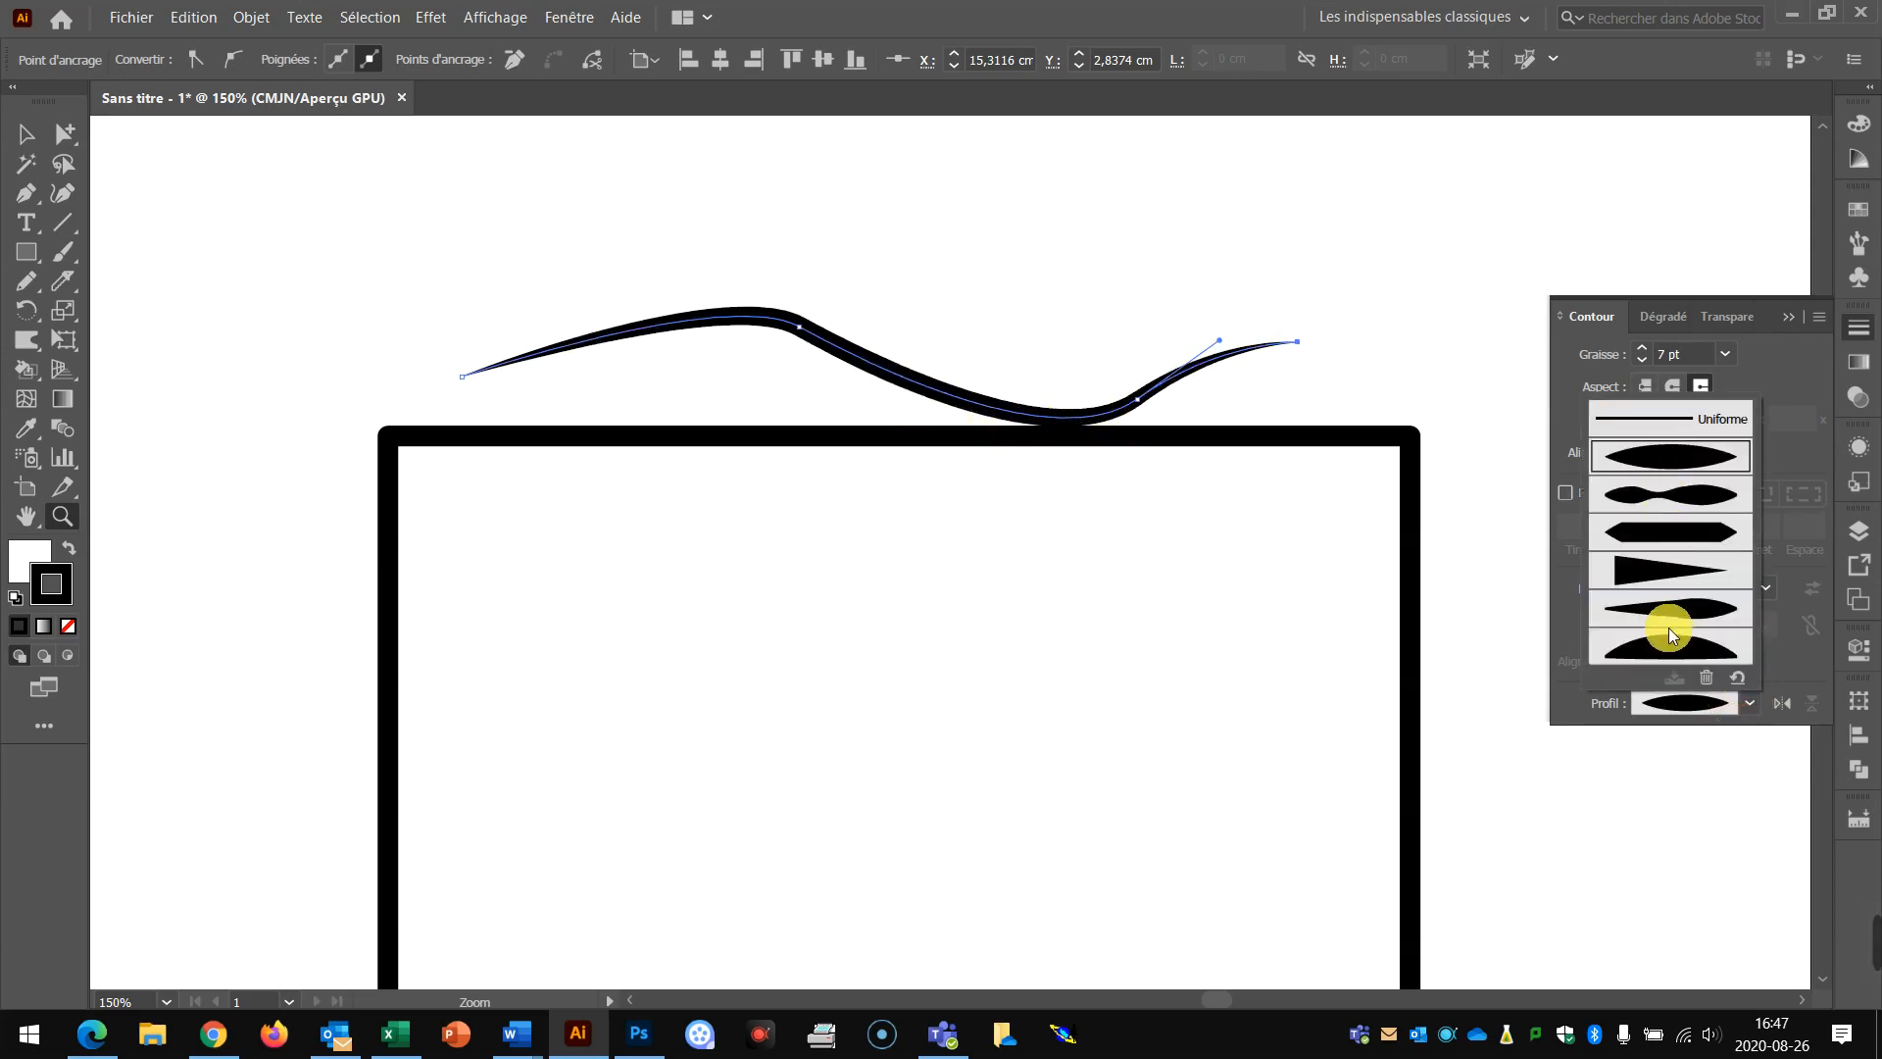
click(1672, 578)
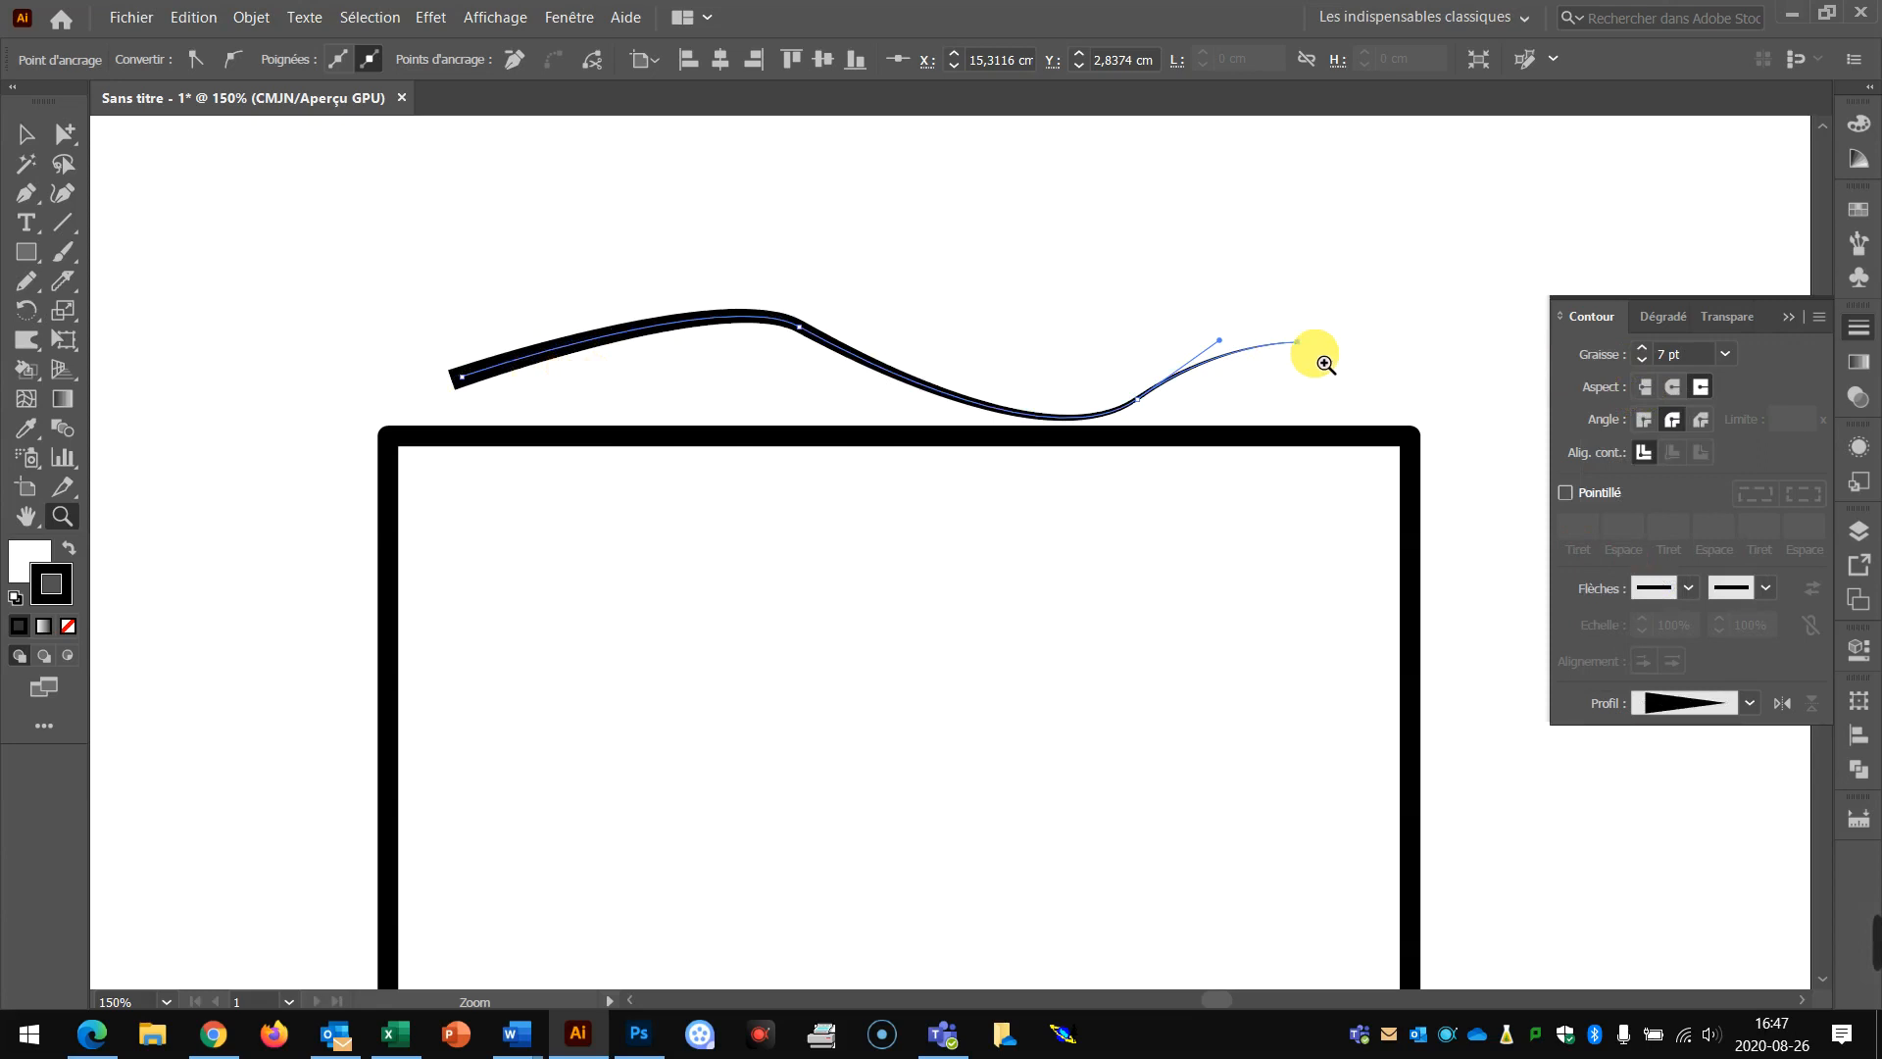
click(1782, 704)
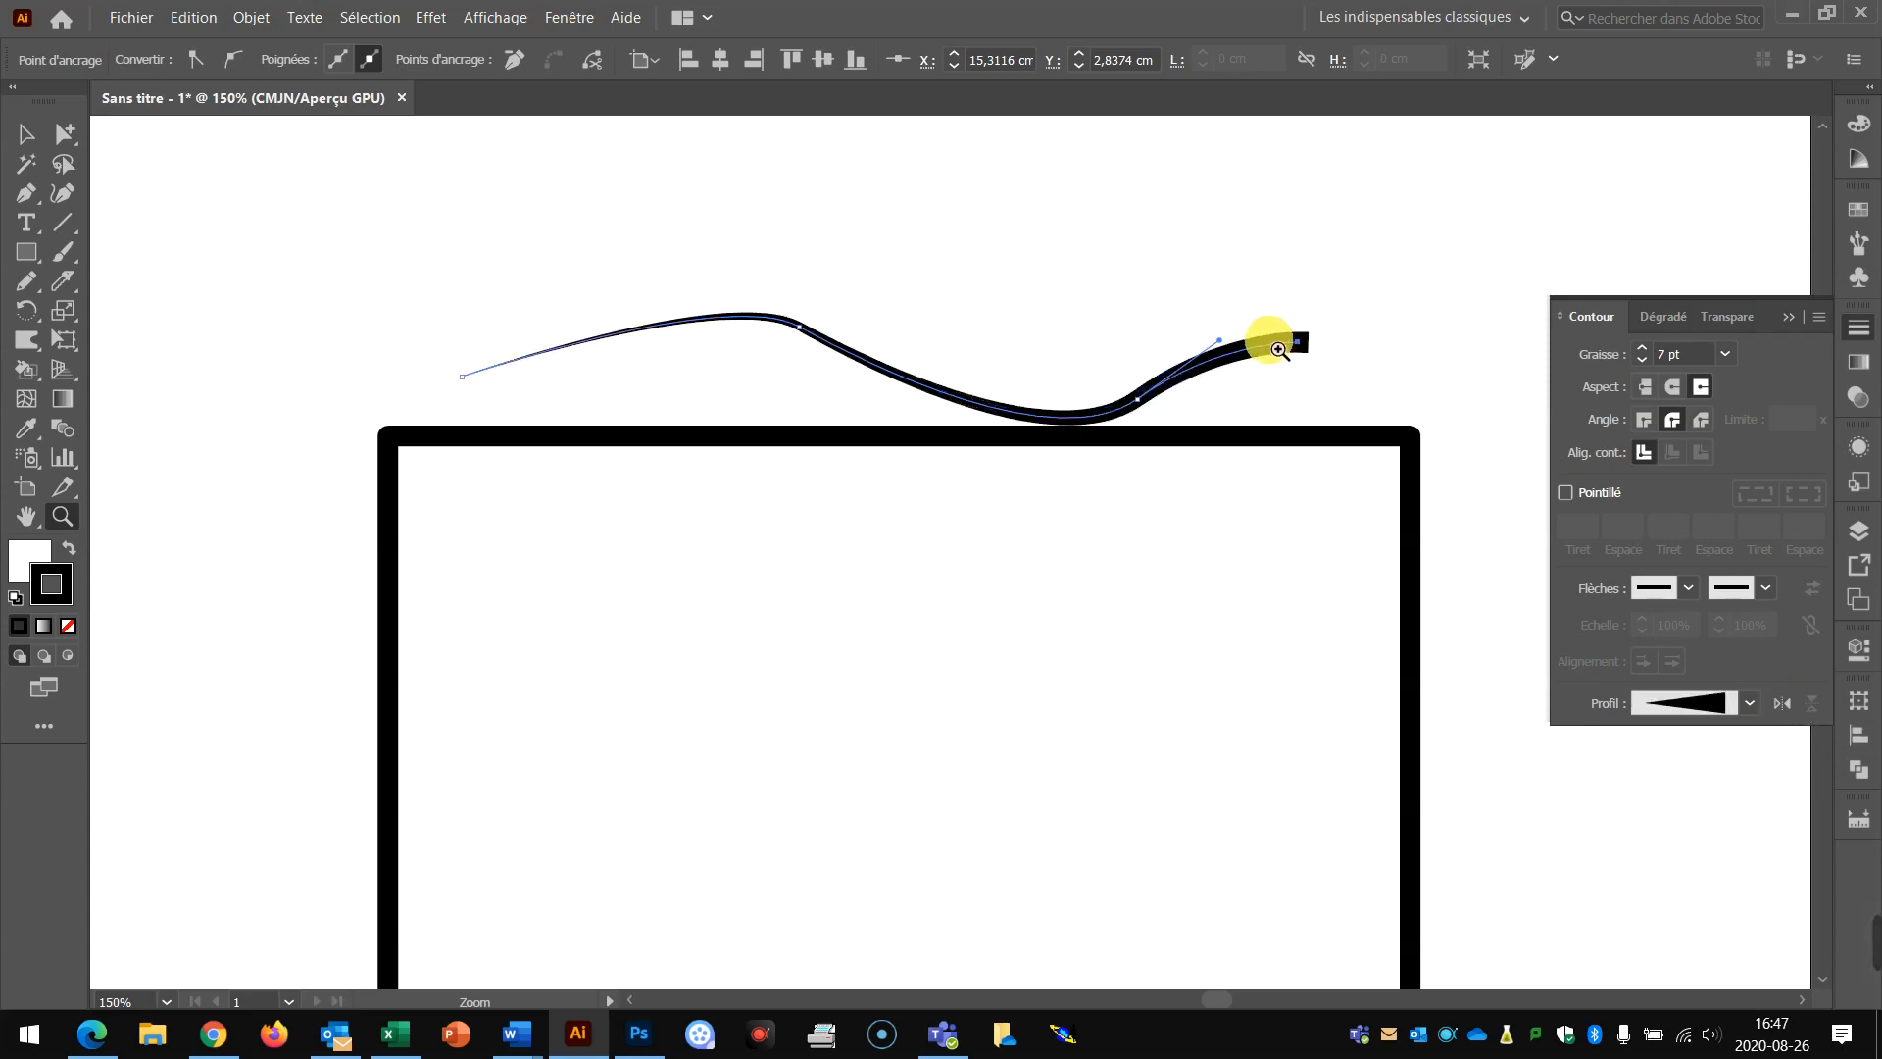
click(68, 133)
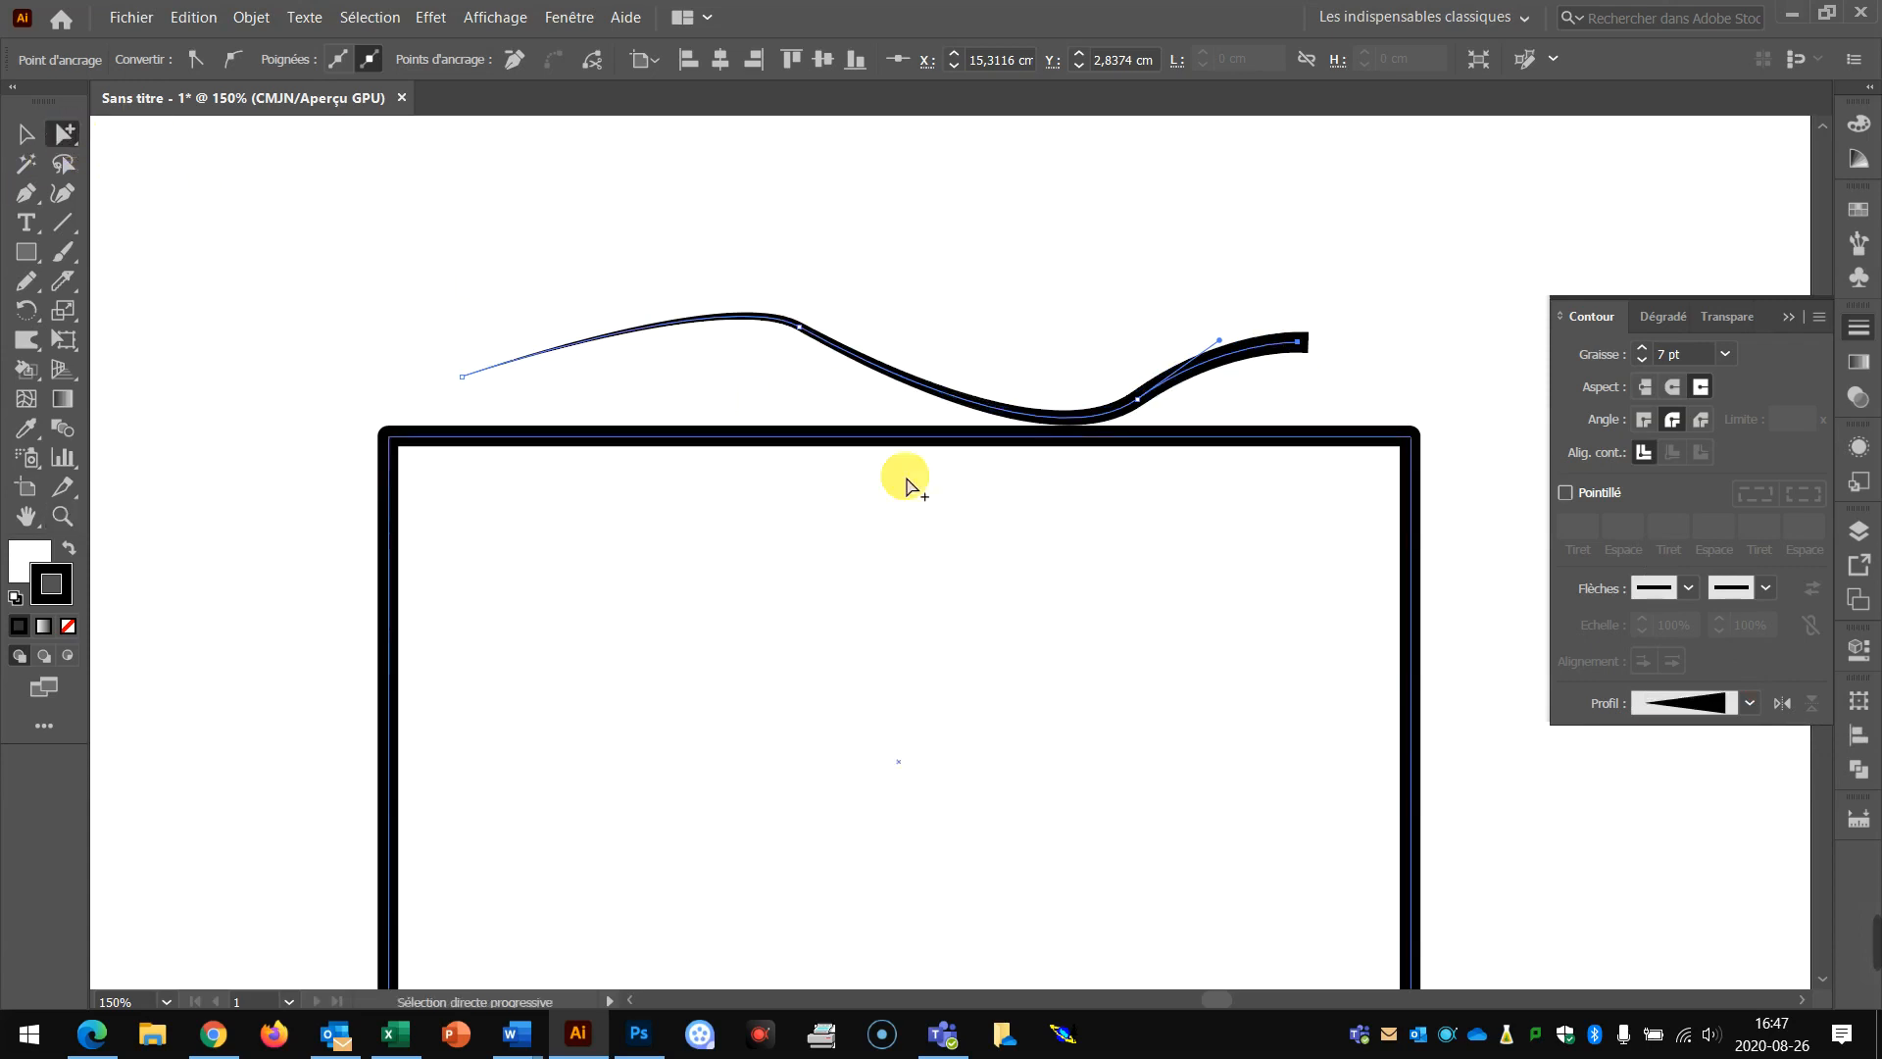
Apply the triangular tapered width profile to the rectangle's stroke.
click(866, 444)
scroll(715, 432, down, 3)
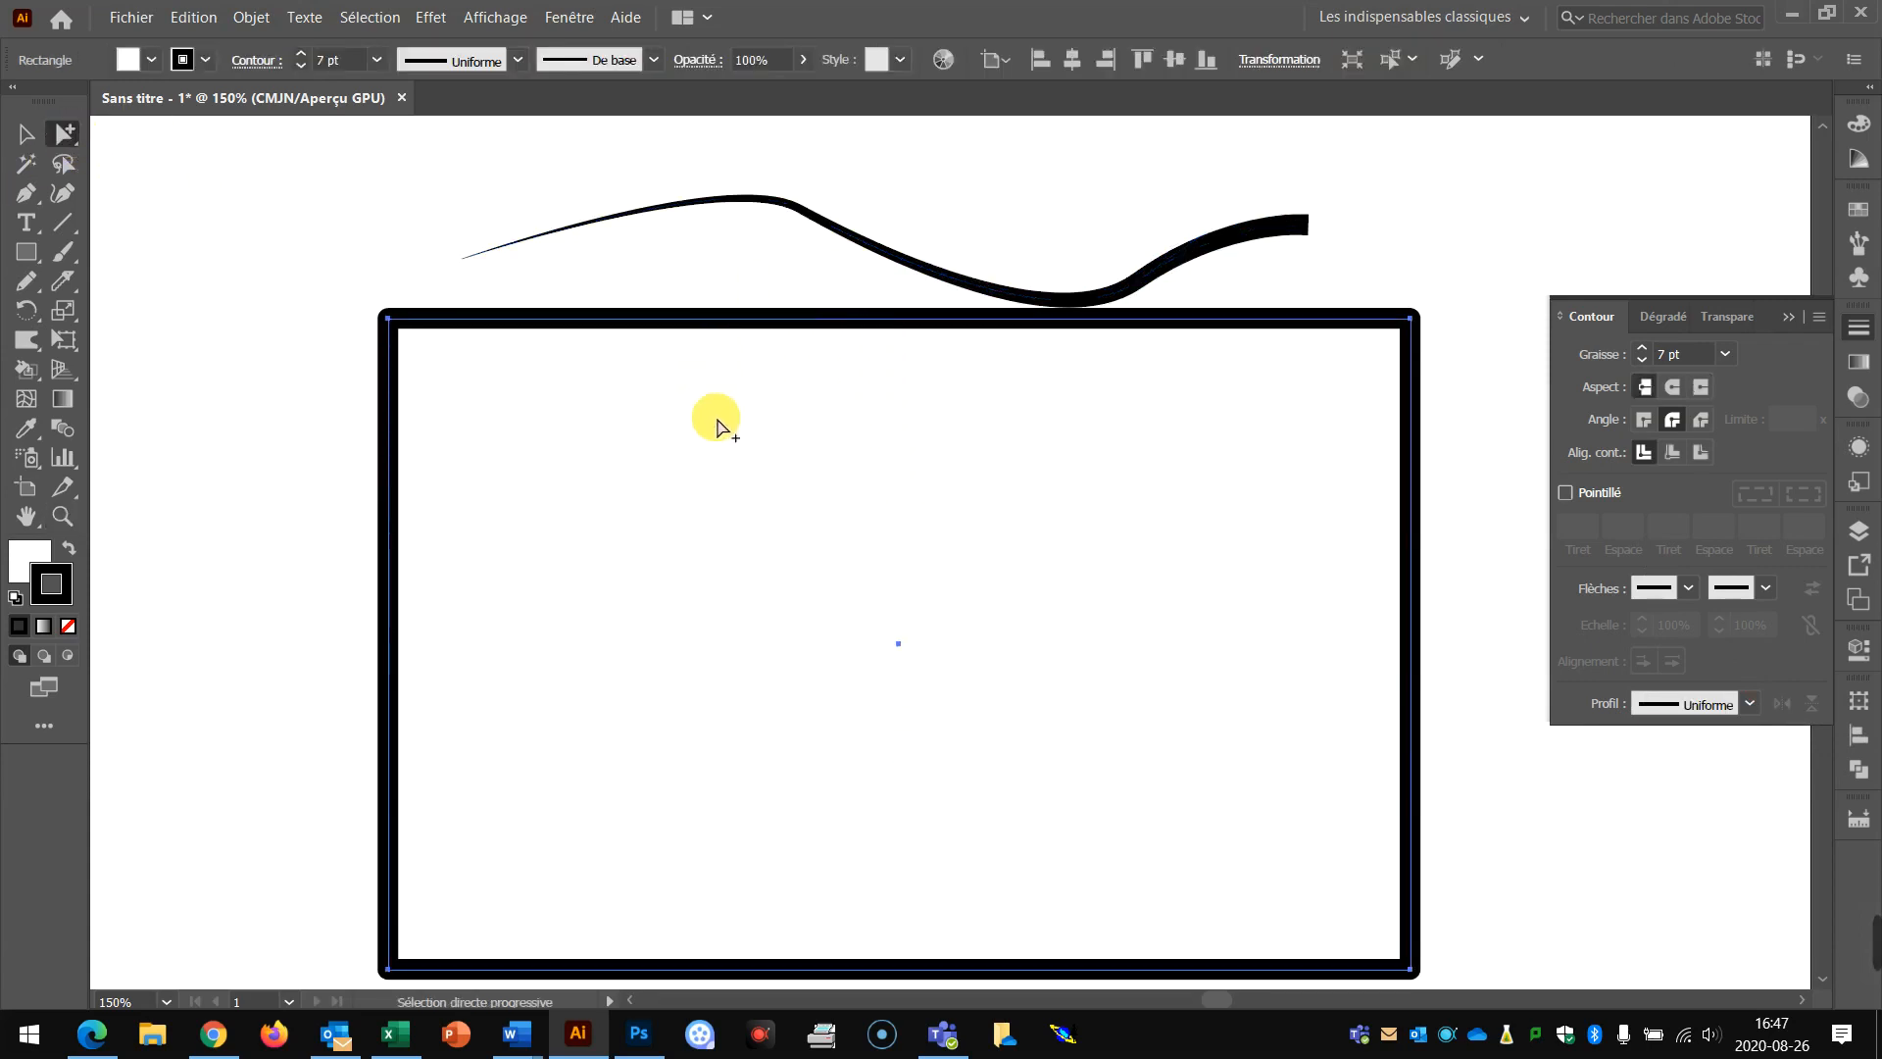
click(1699, 704)
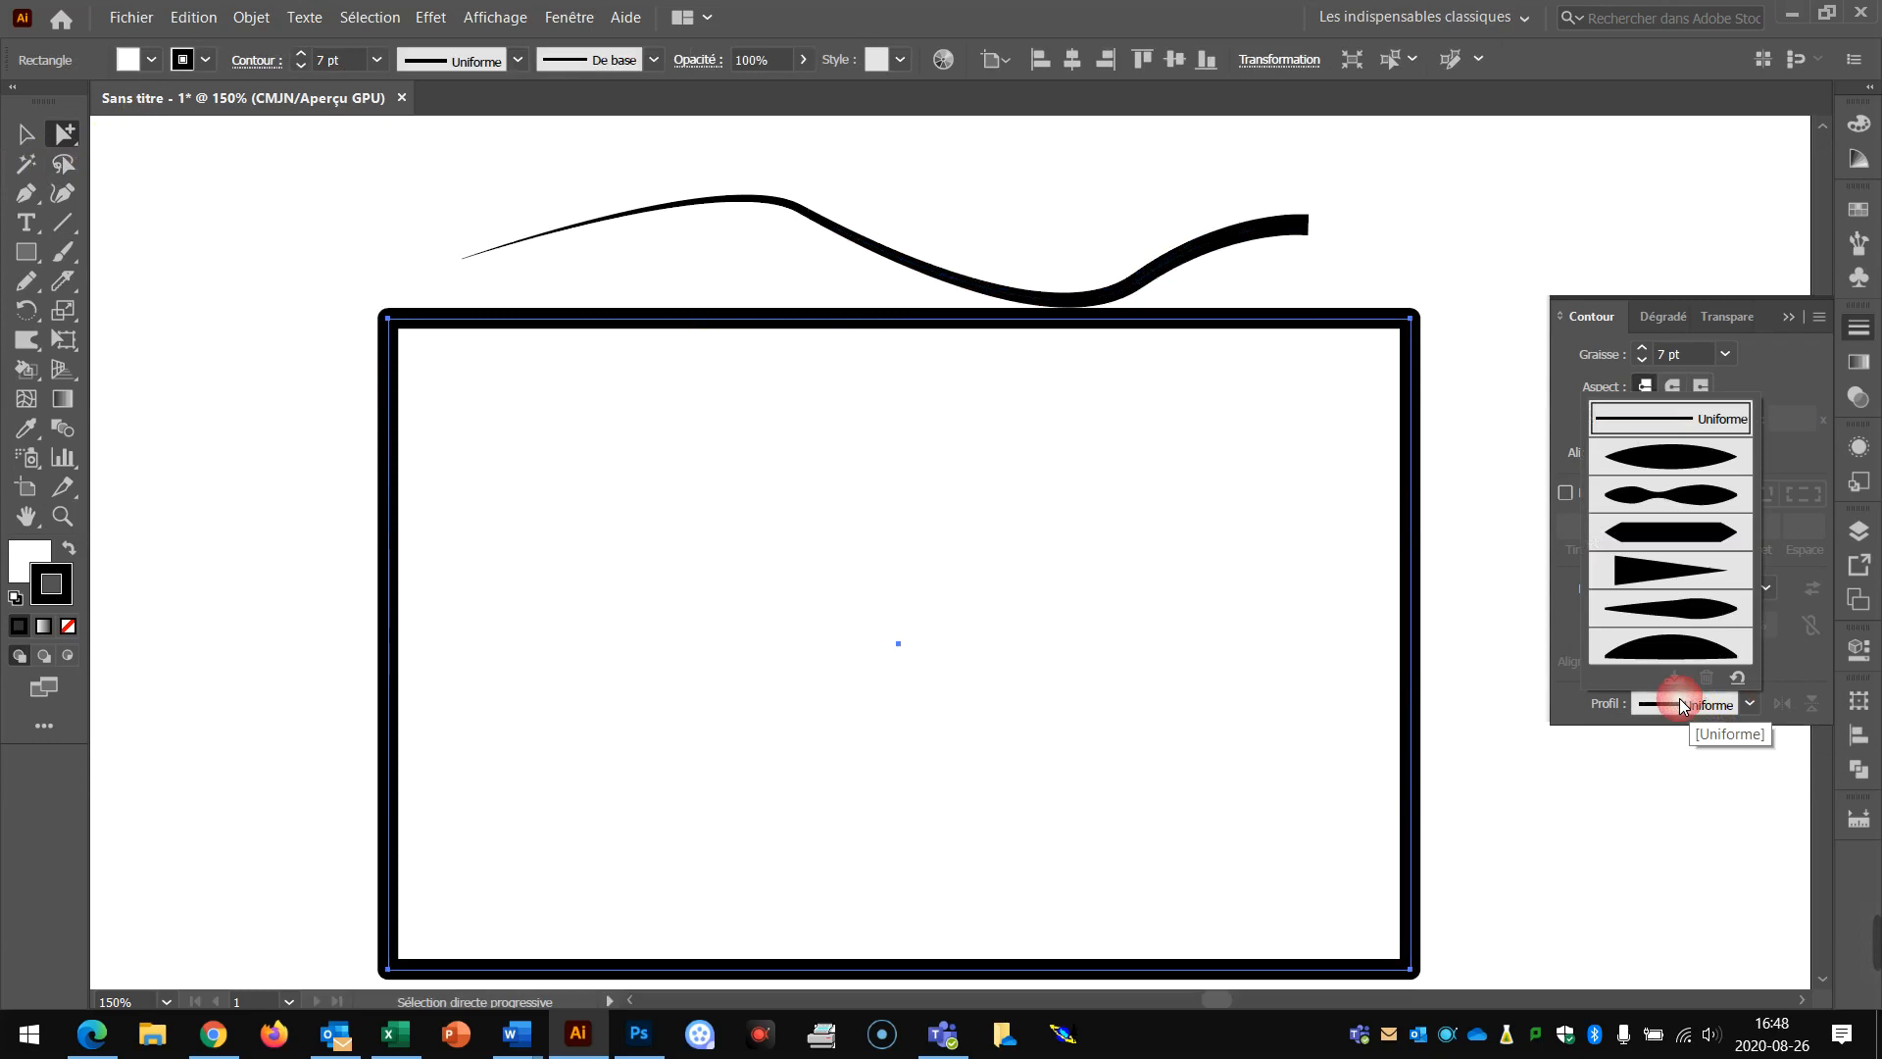
key(Escape)
click(1655, 573)
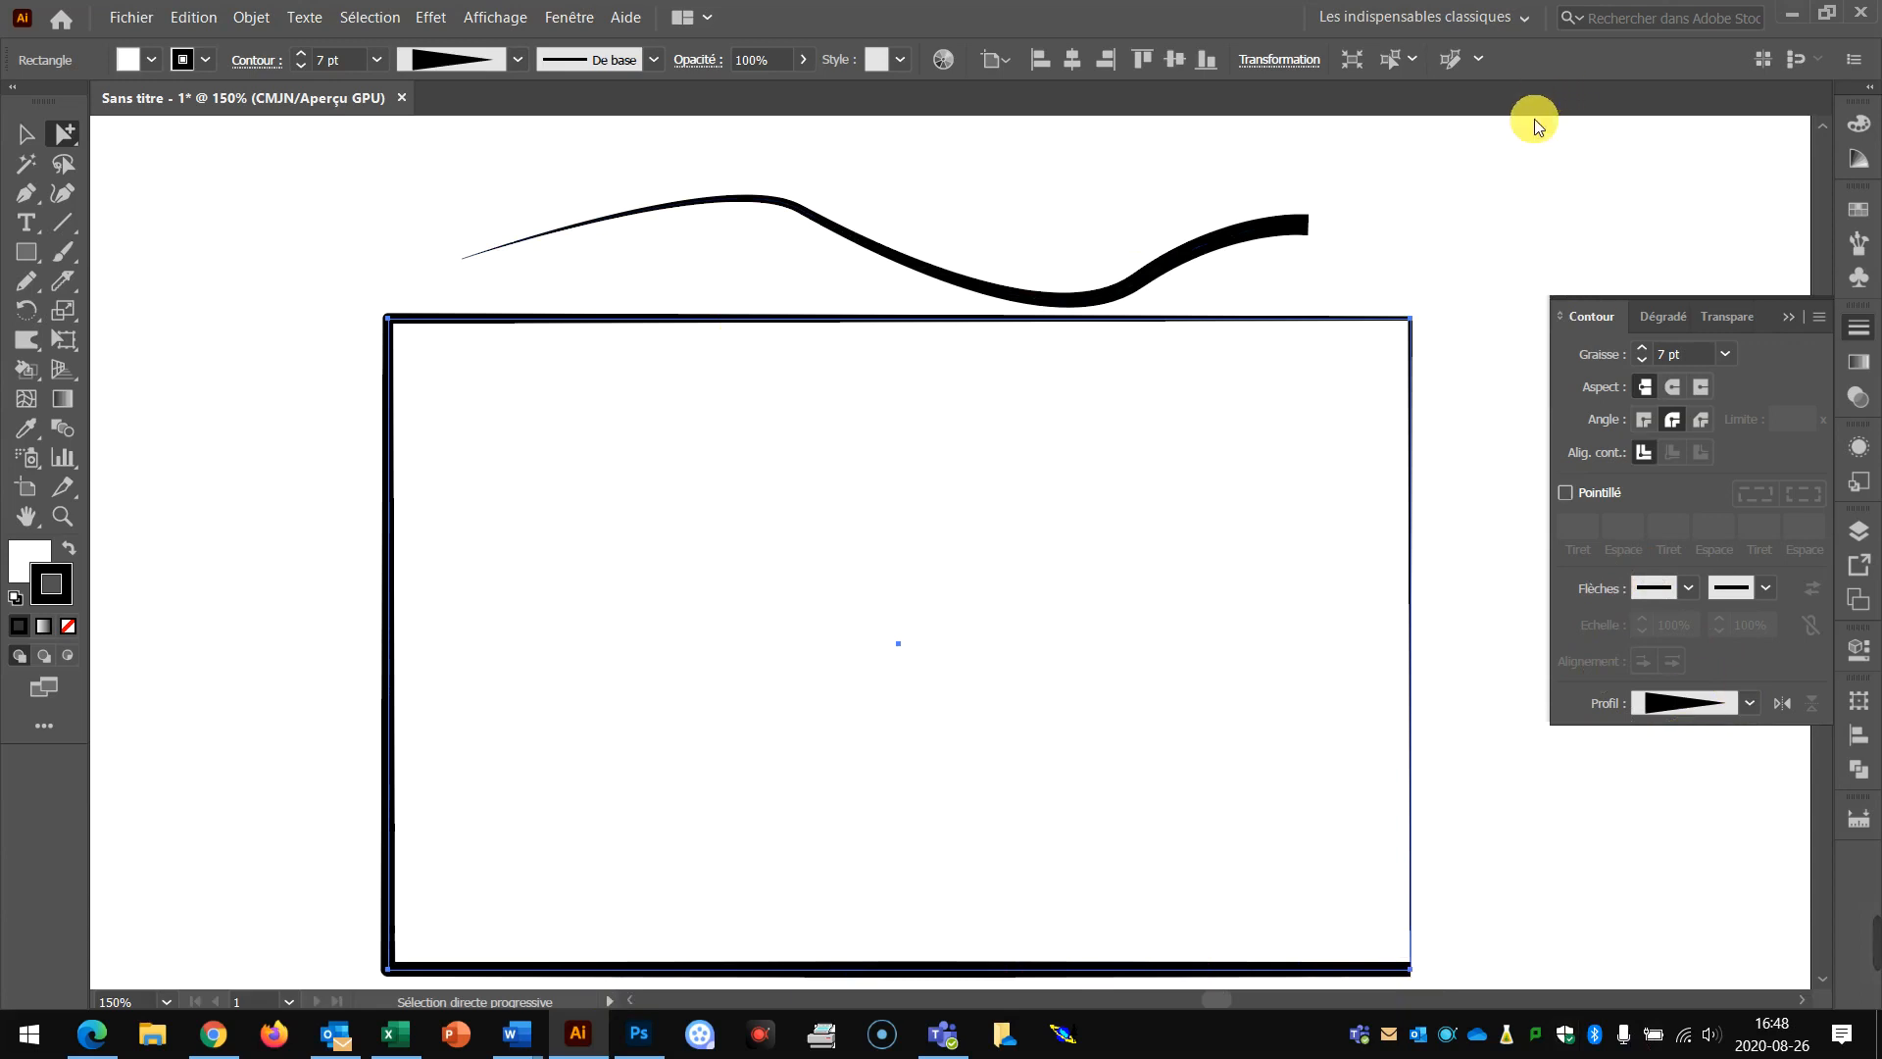
Reset the wavy path's width profile to Uniforme.
click(1274, 233)
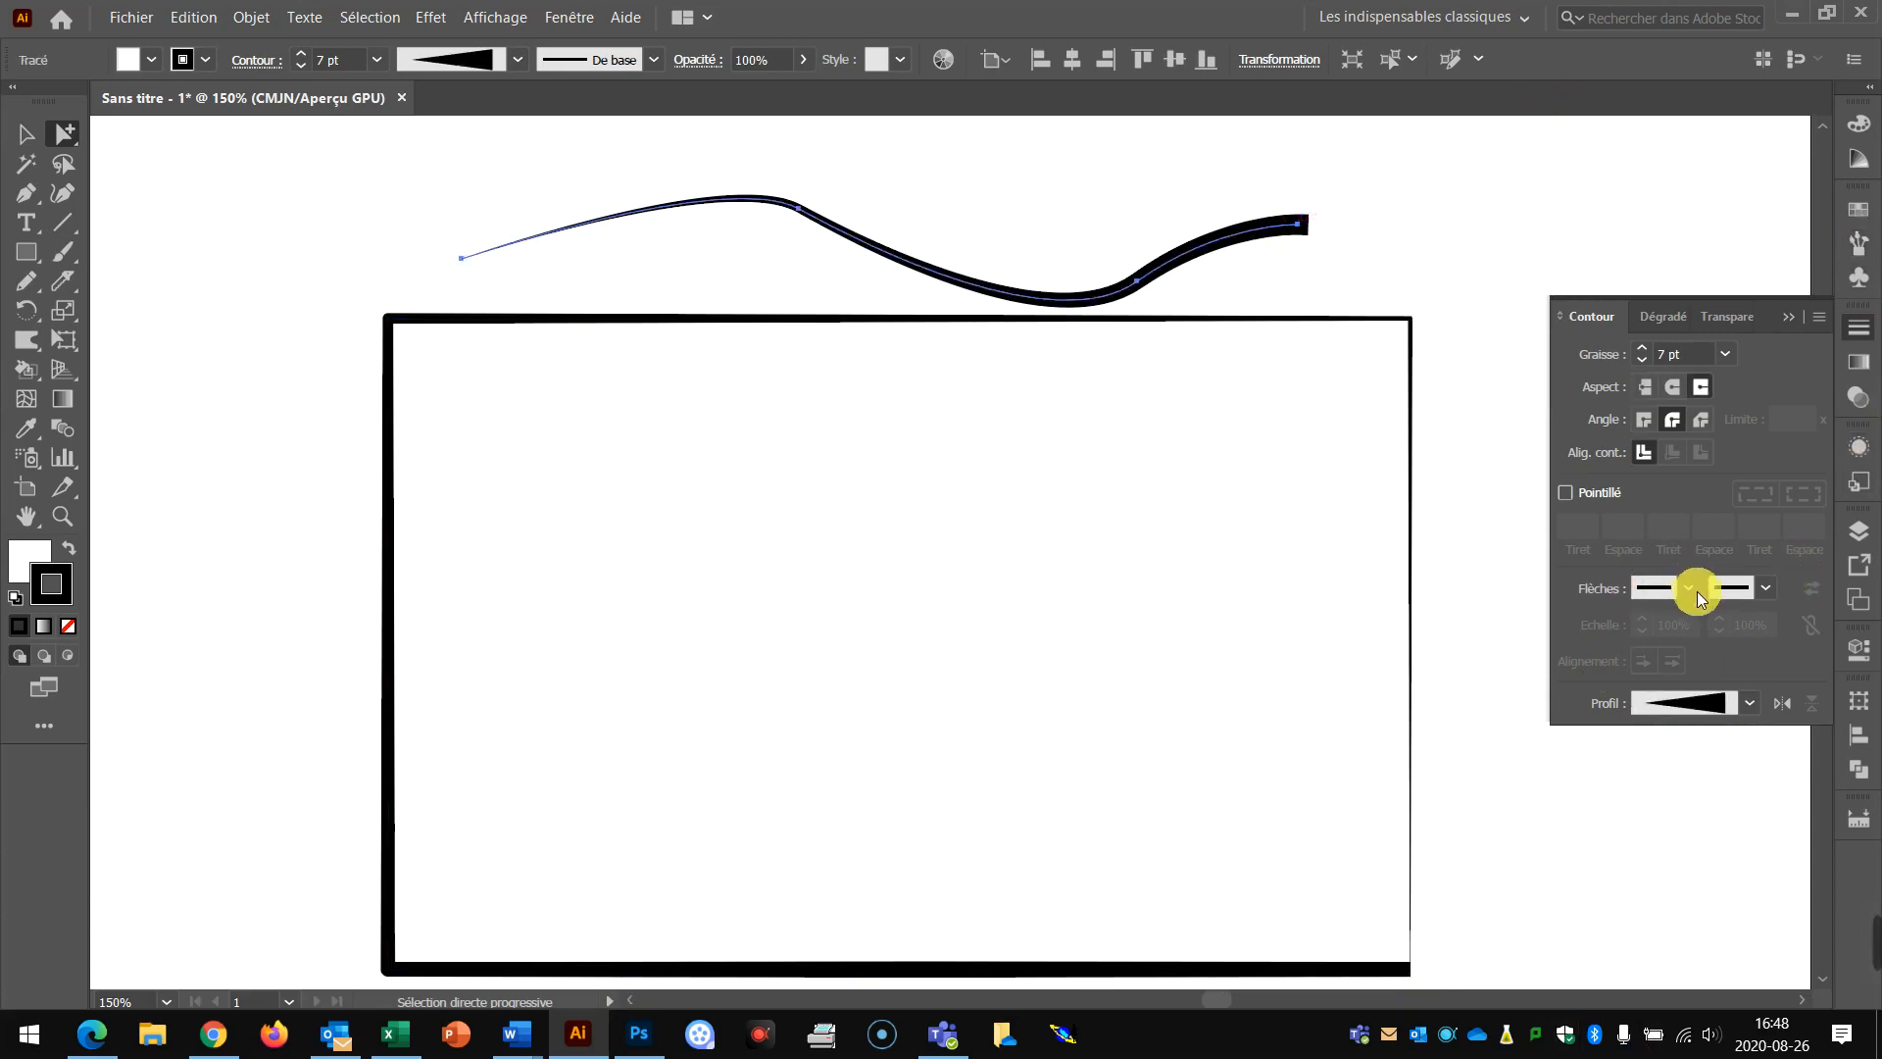
click(1671, 419)
click(1744, 692)
click(1713, 416)
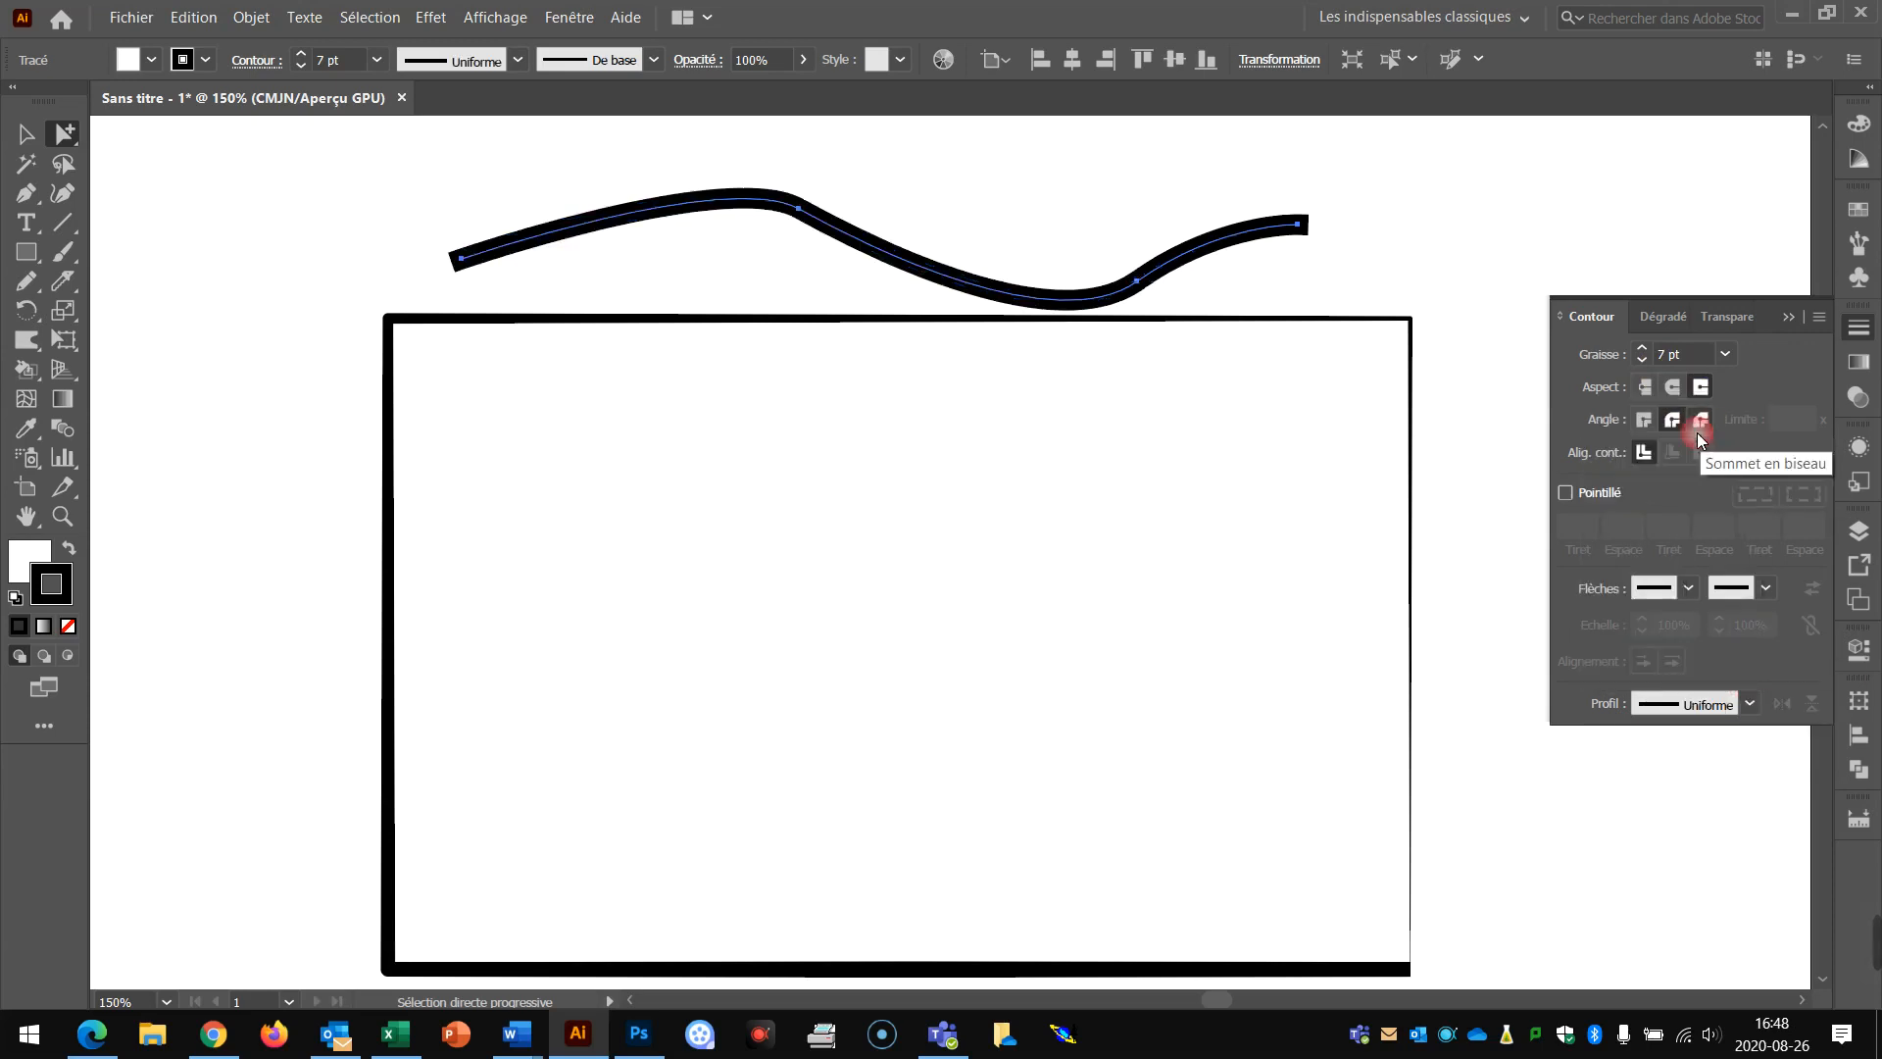
Add the Flèche 1 arrowhead to the start of the wavy path and Flèche 8 to its end.
click(1688, 589)
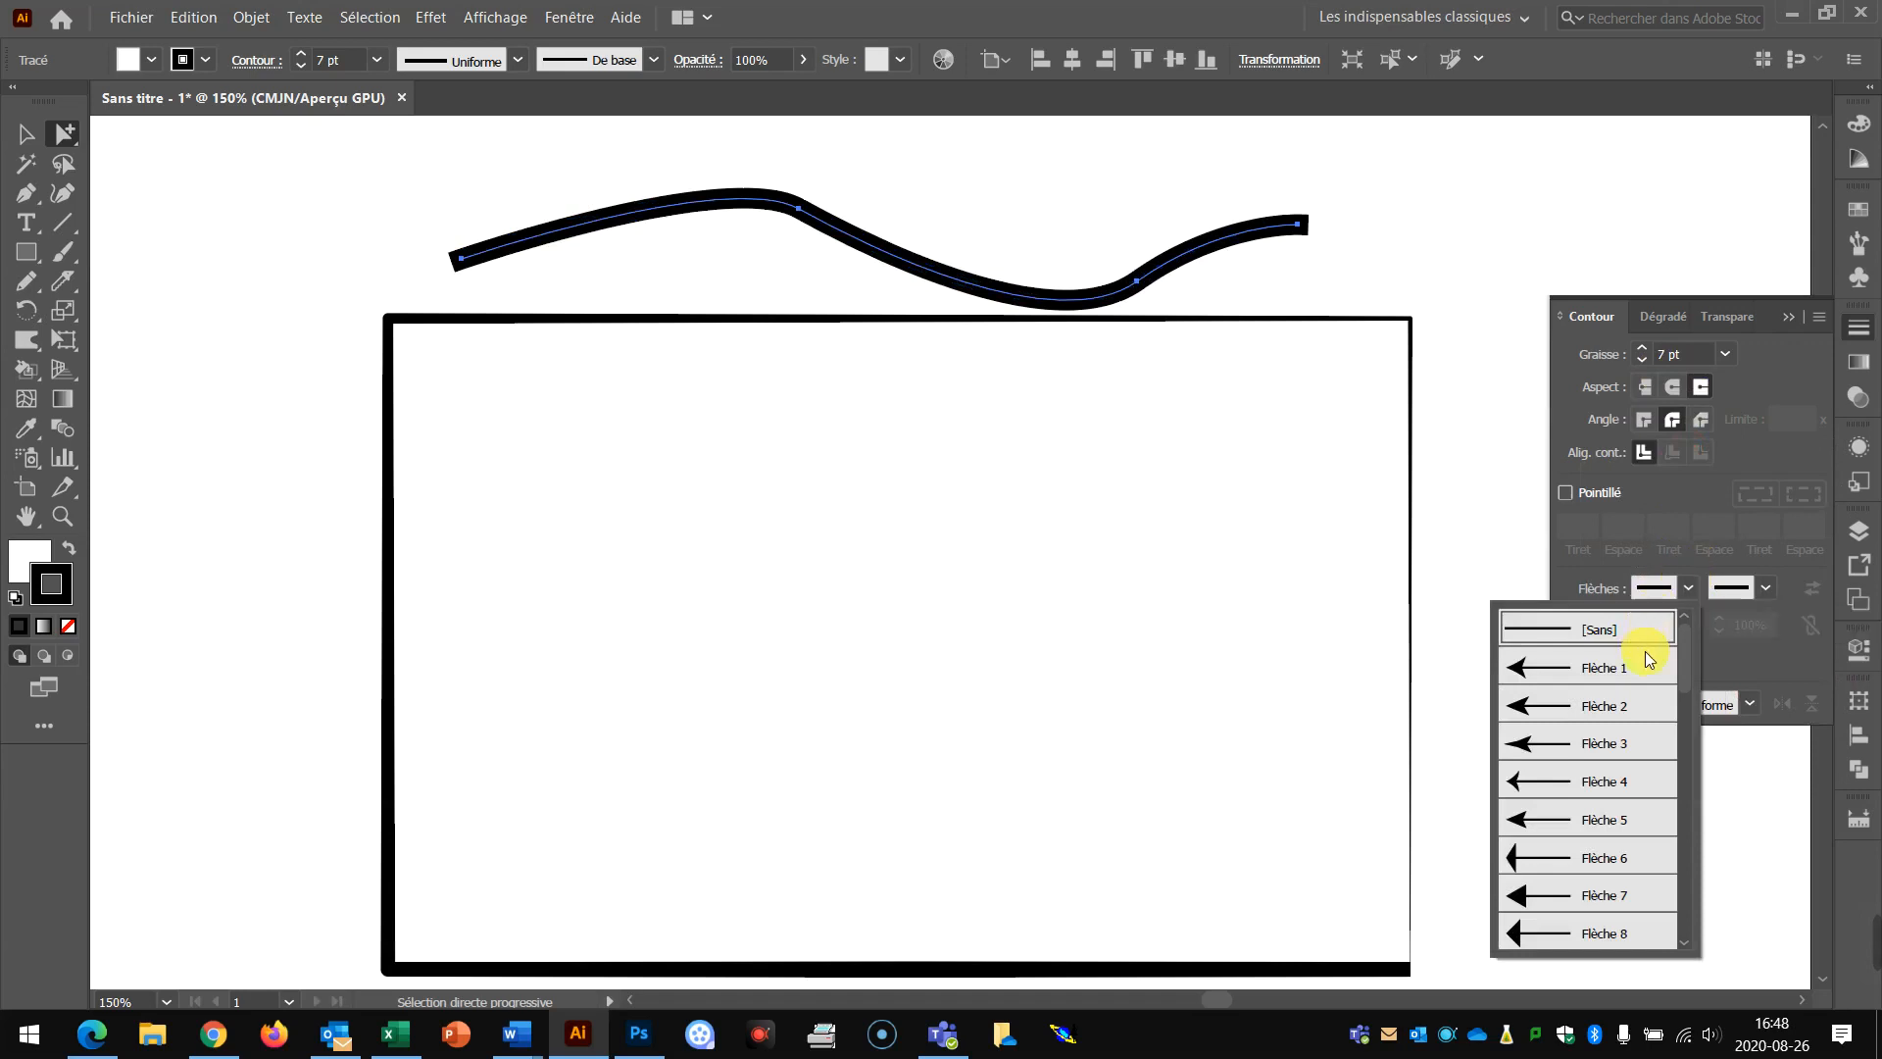
scroll(1622, 716, down, 8)
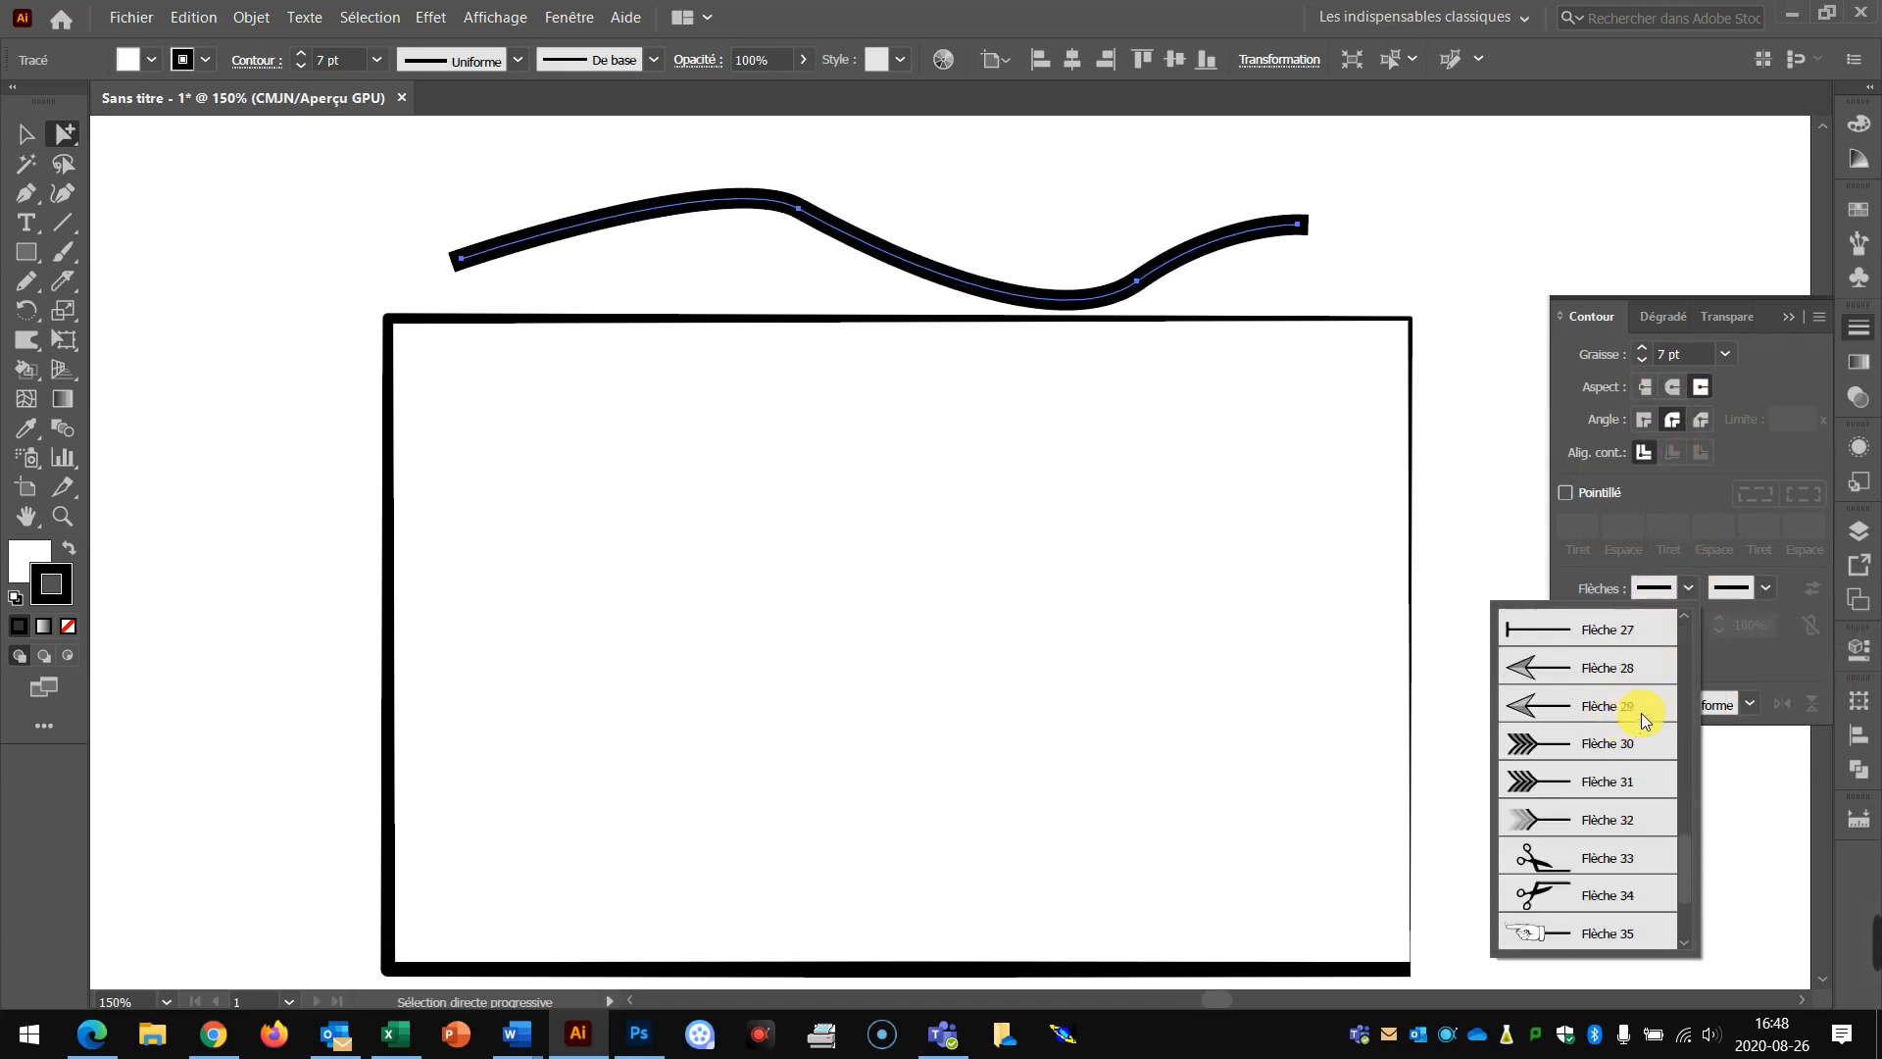
scroll(1638, 707, up, 7)
scroll(1615, 706, up, 2)
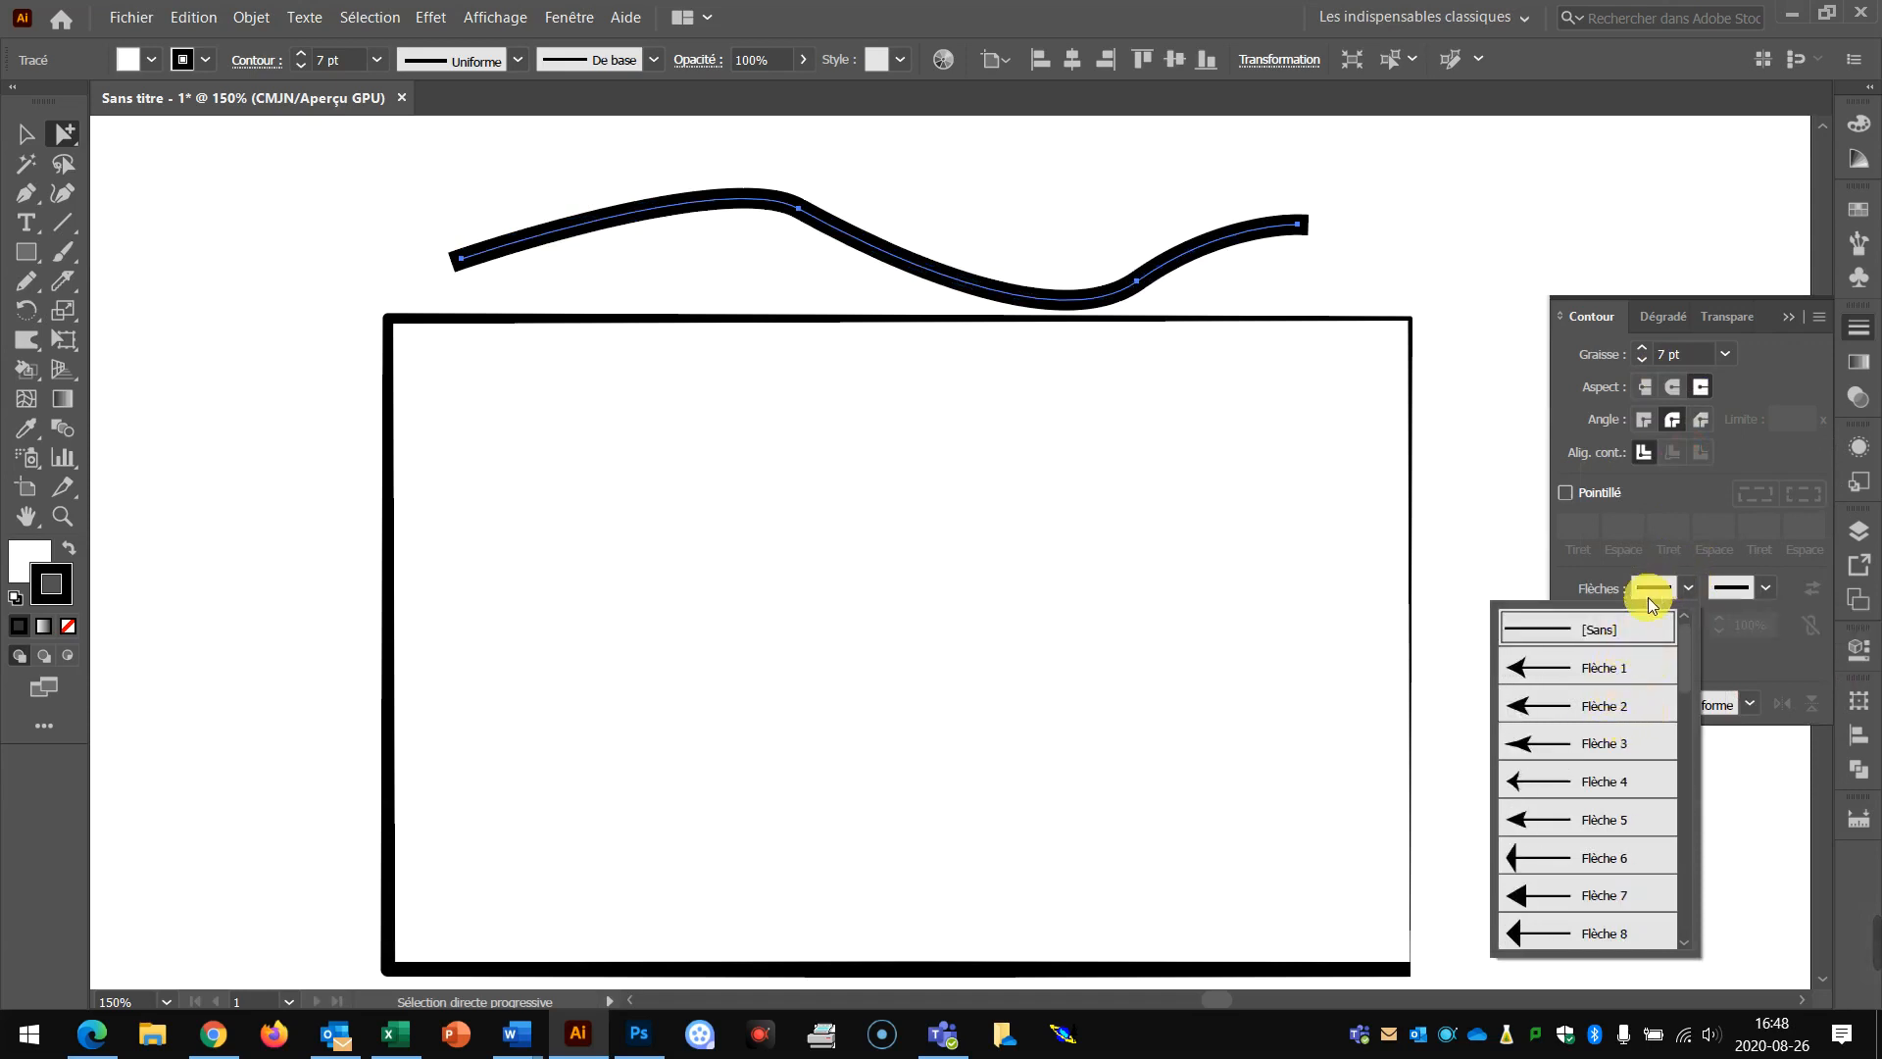
click(1633, 662)
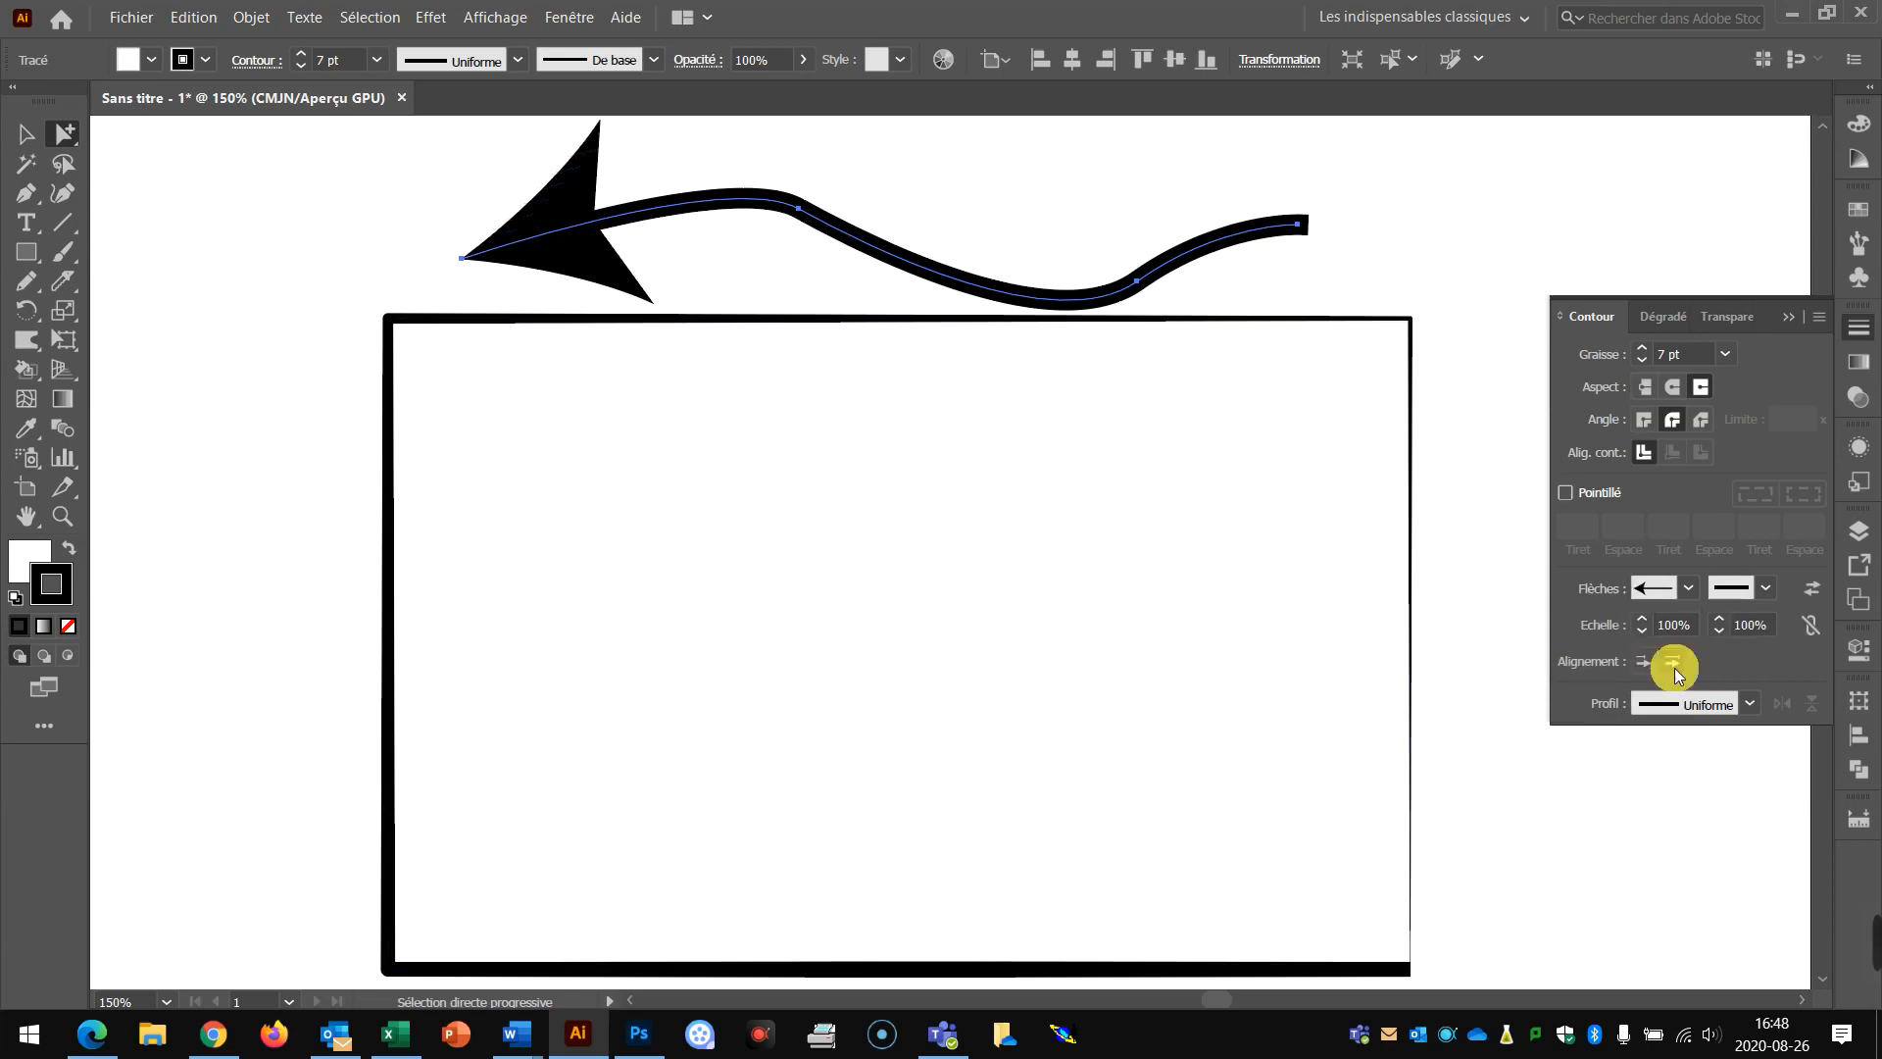
click(1753, 587)
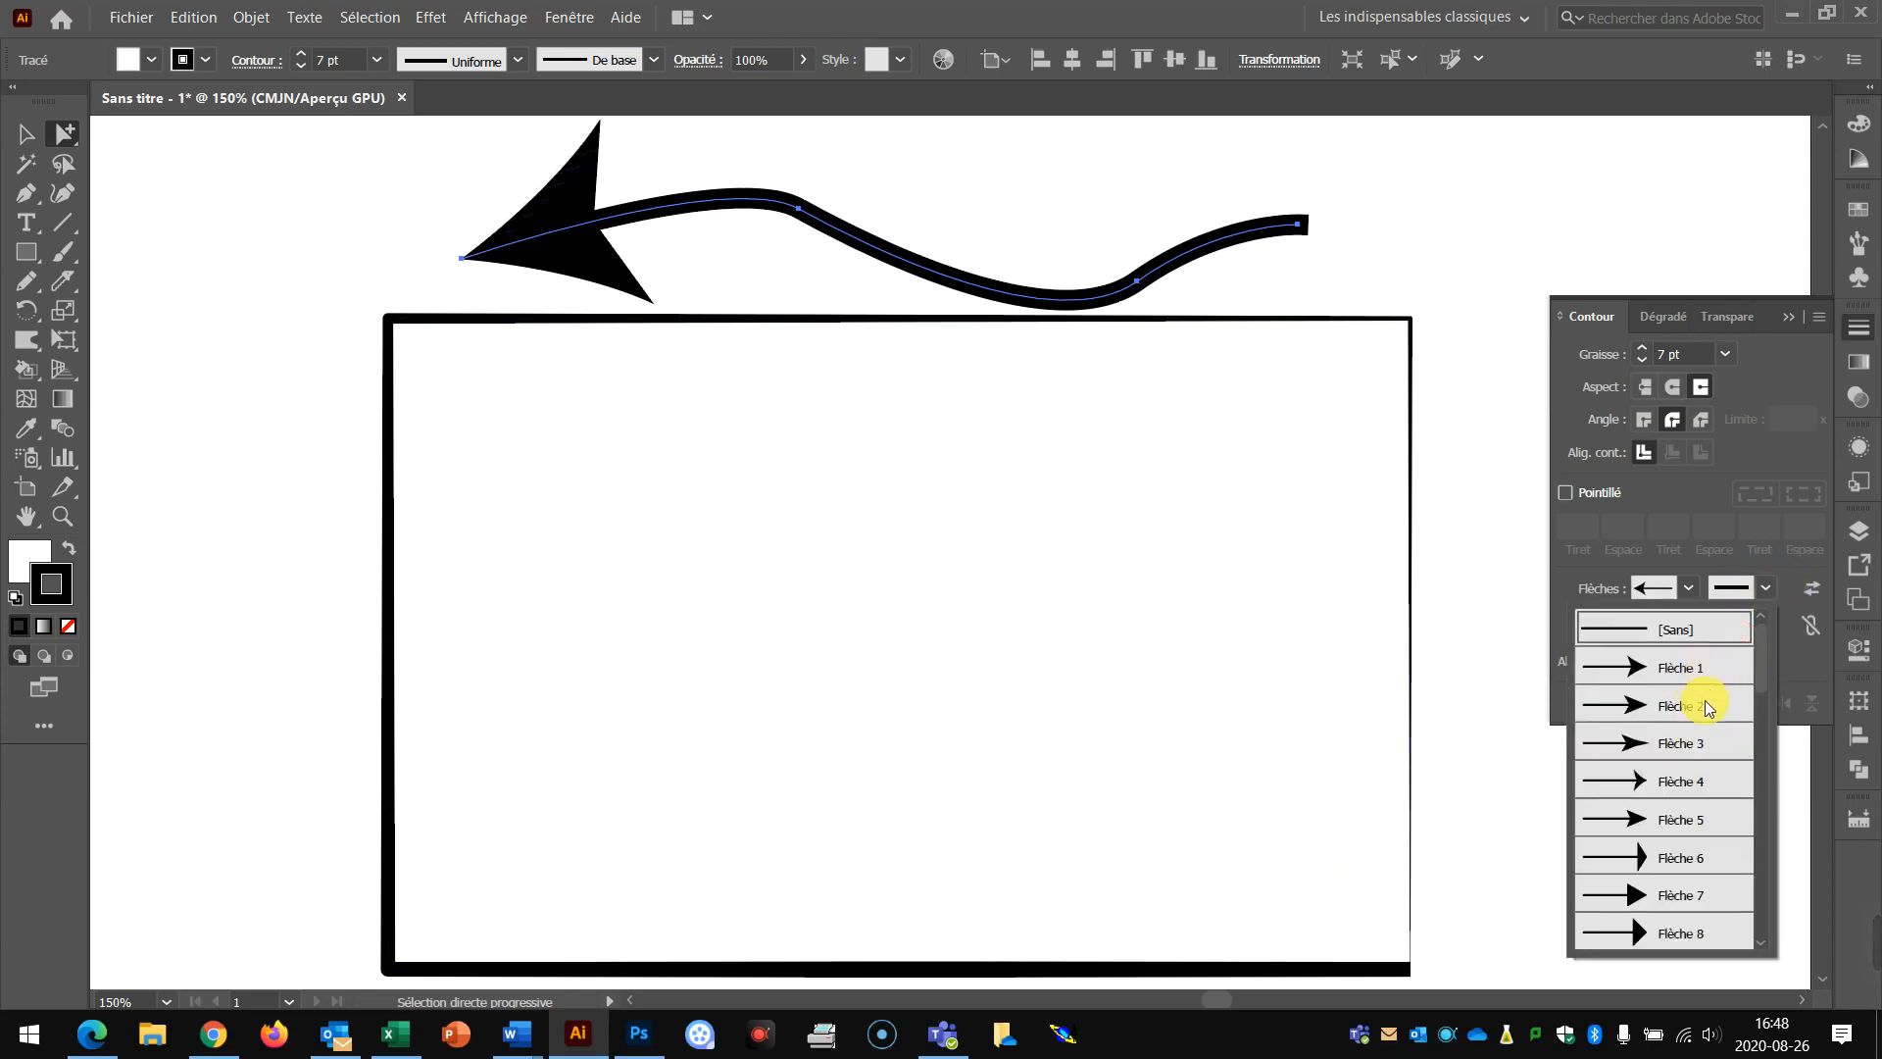
click(1694, 938)
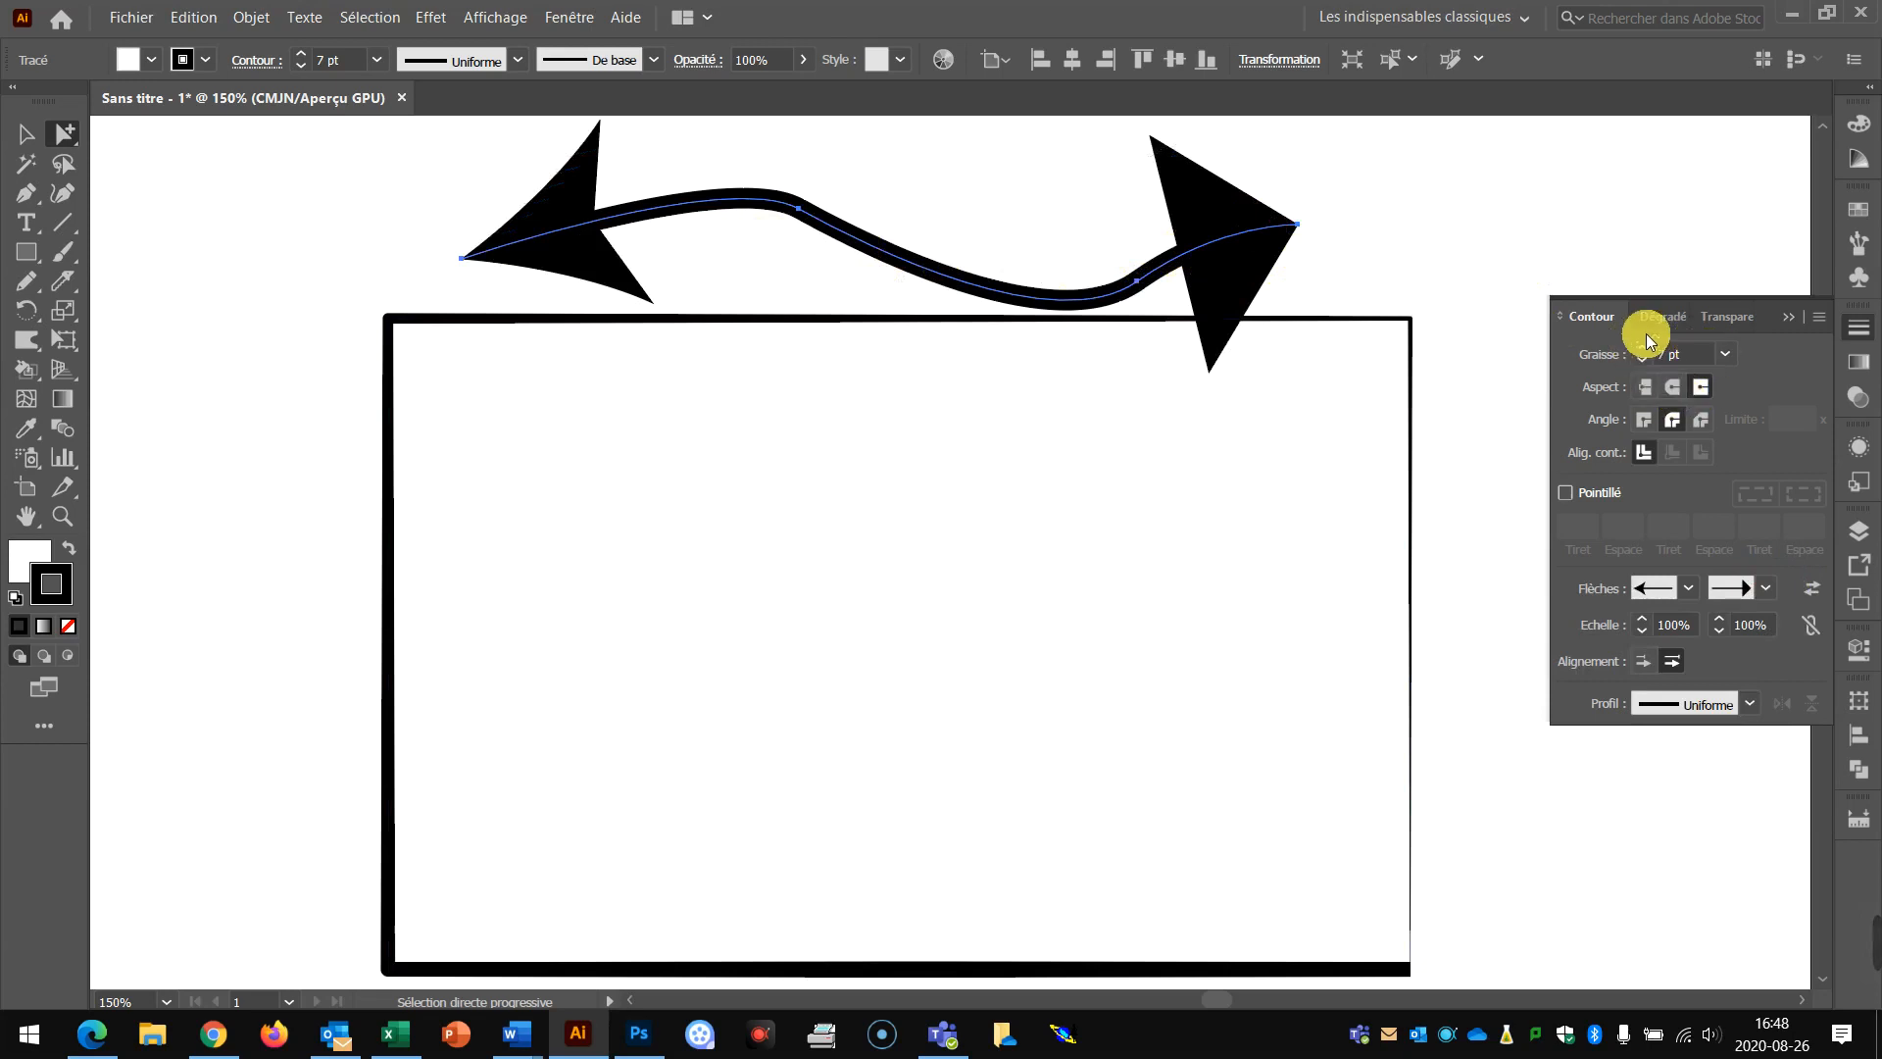
Set the wavy path's stroke weight to 3 pt.
click(1726, 353)
click(1760, 517)
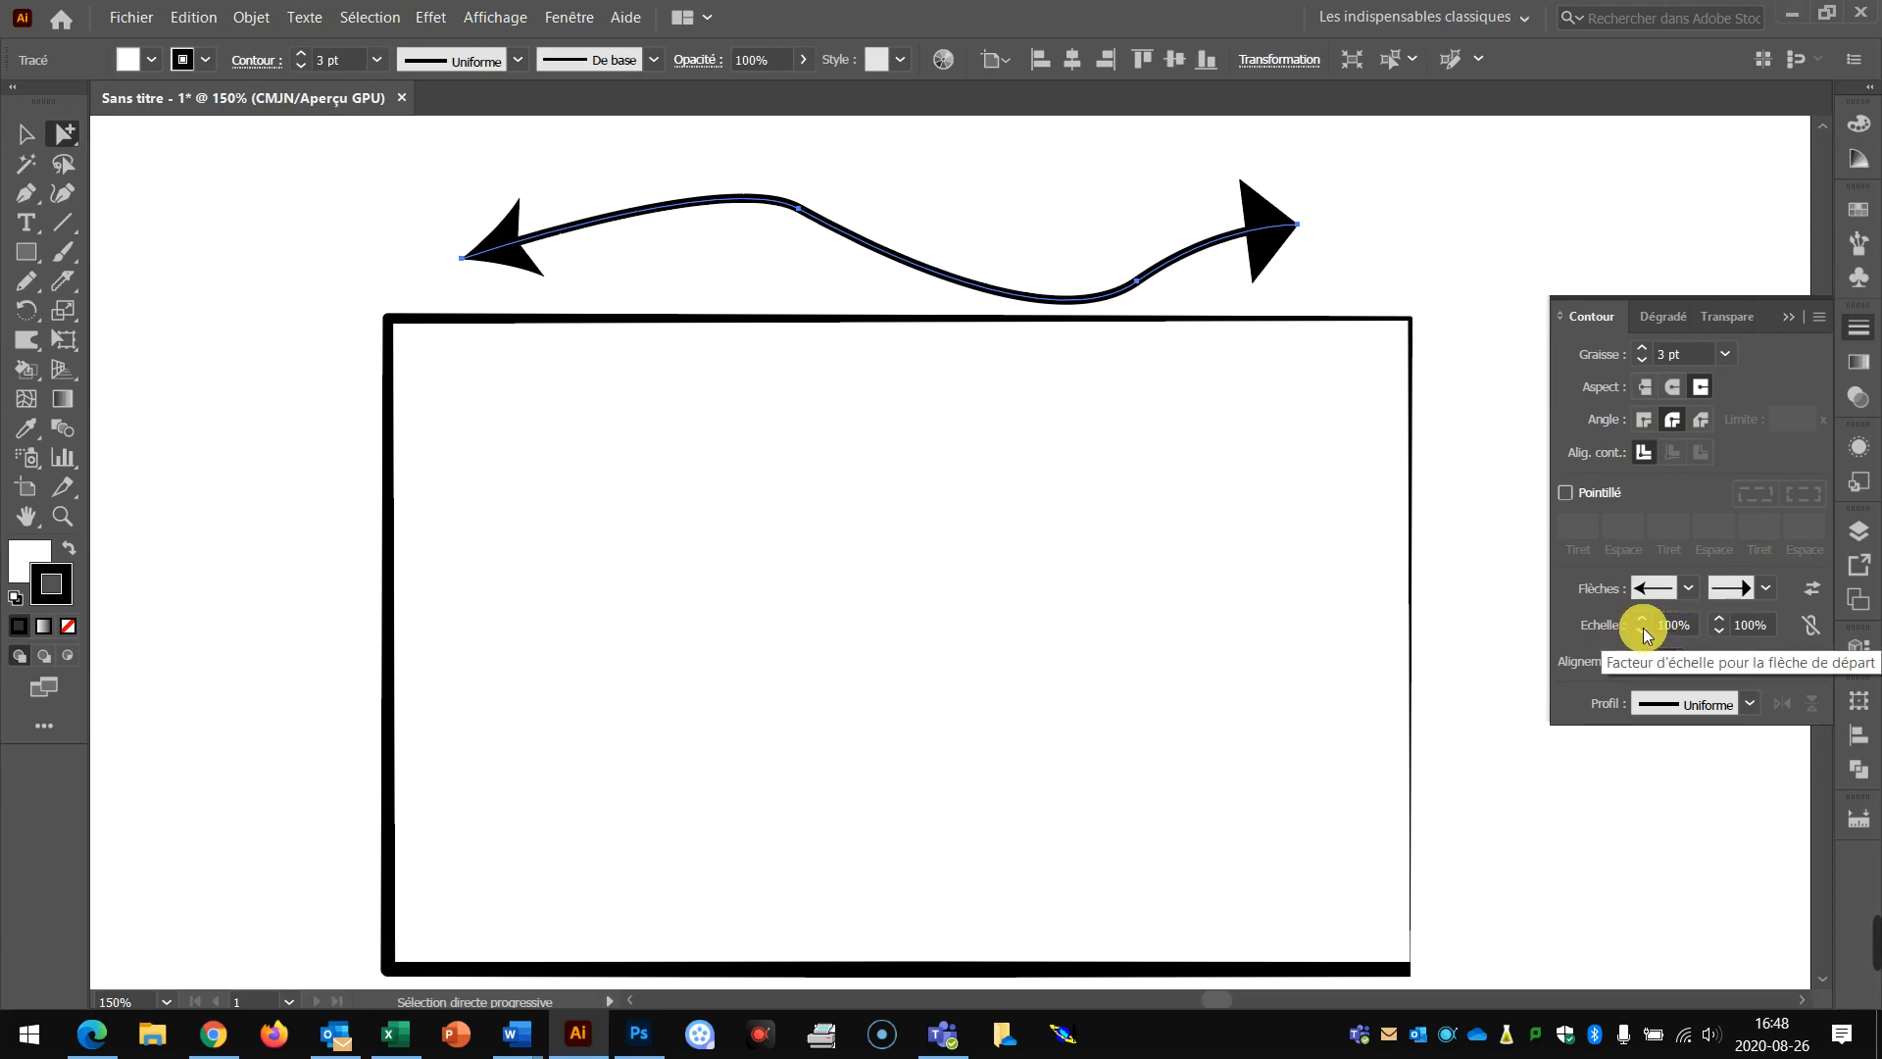
Scale the wavy path's end arrowhead to 50% and swap the start and end arrowheads.
click(1721, 631)
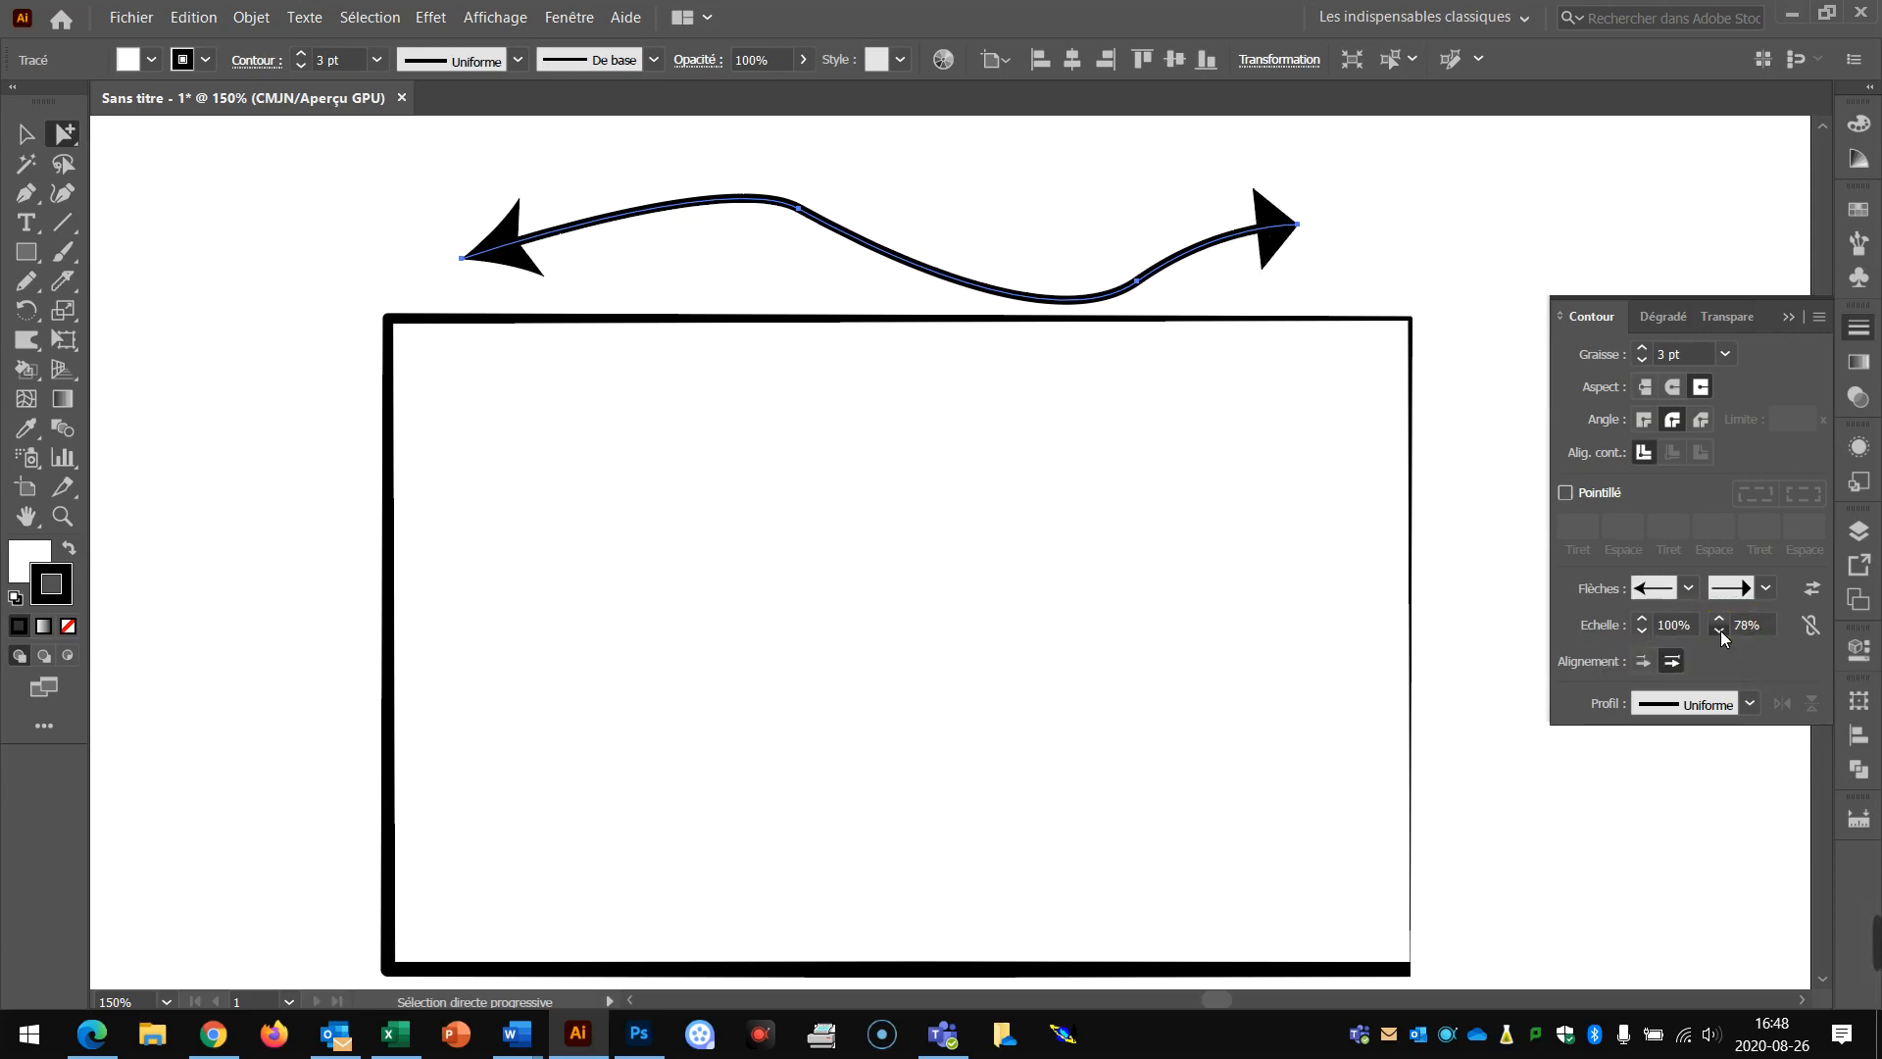
click(1721, 631)
click(1813, 589)
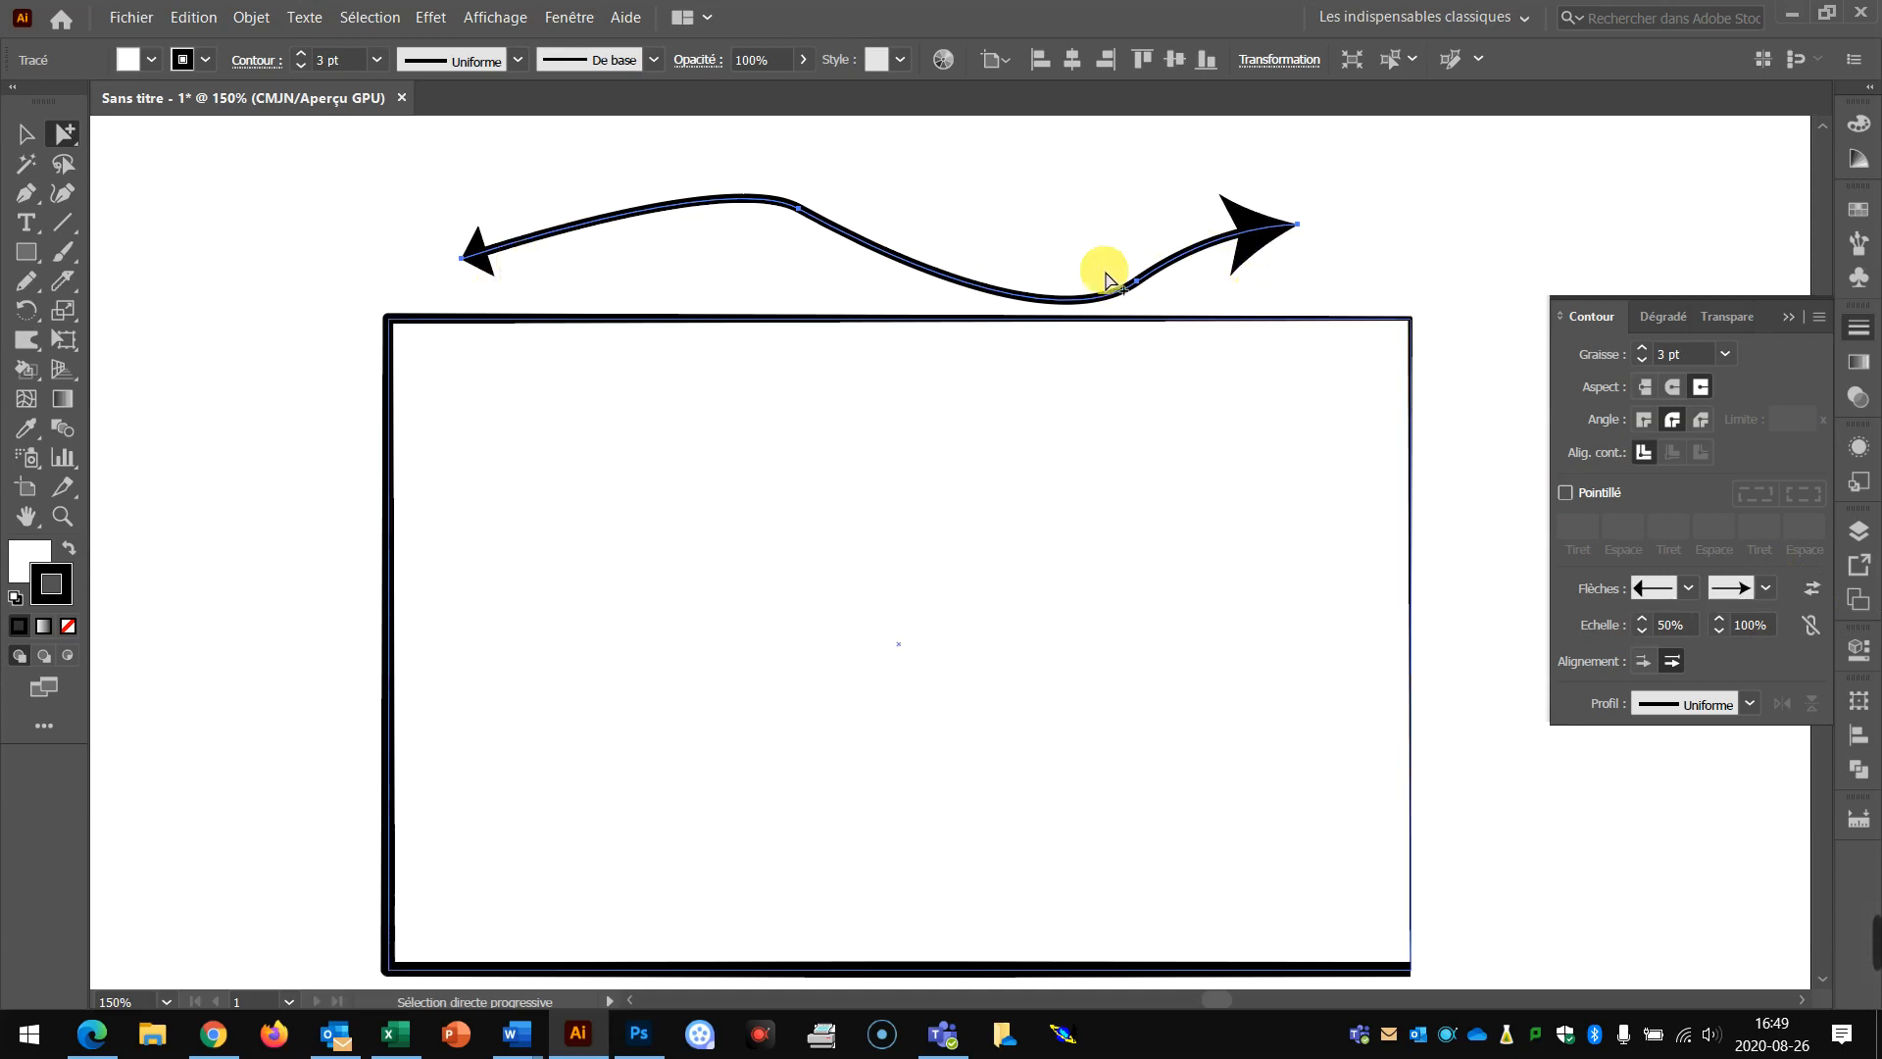
Remove the arrowheads from both ends of the wavy path by setting them to [Sans].
click(1765, 589)
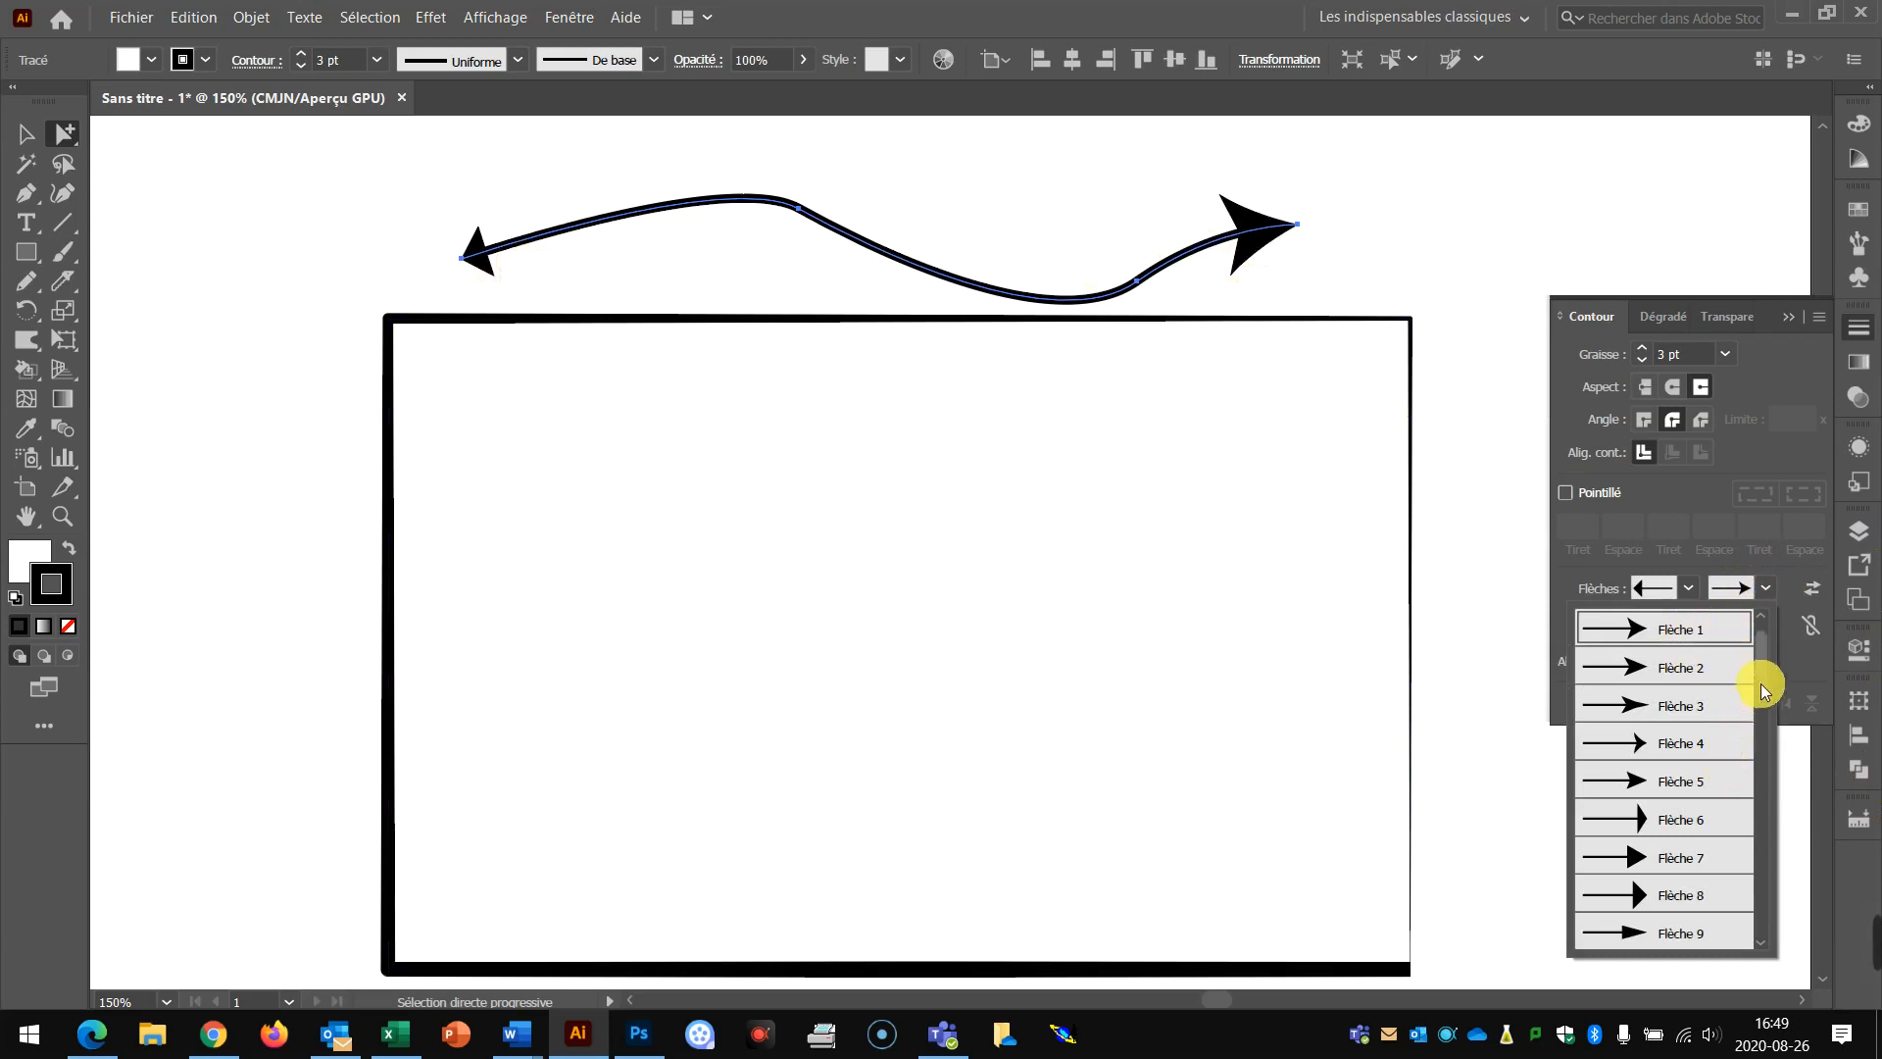
scroll(1759, 633, up, 1)
click(1725, 637)
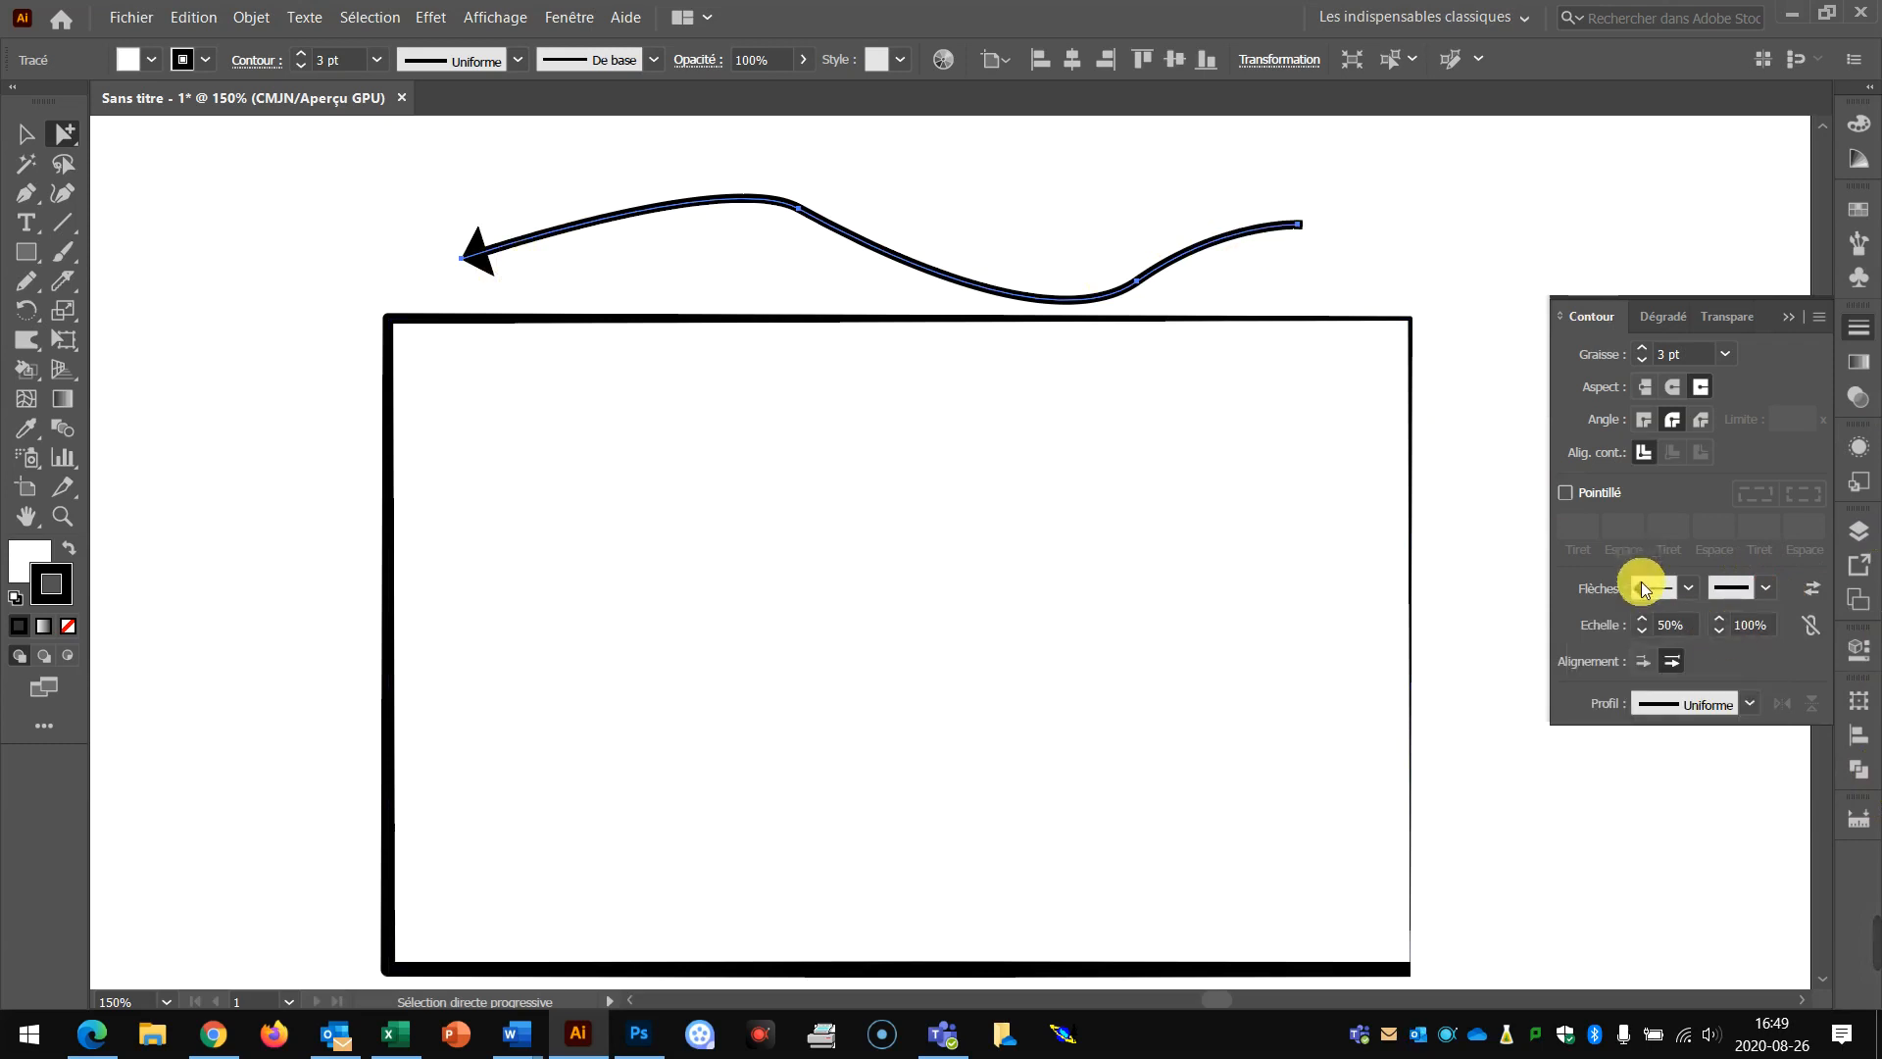
click(1688, 588)
scroll(1698, 690, up, 3)
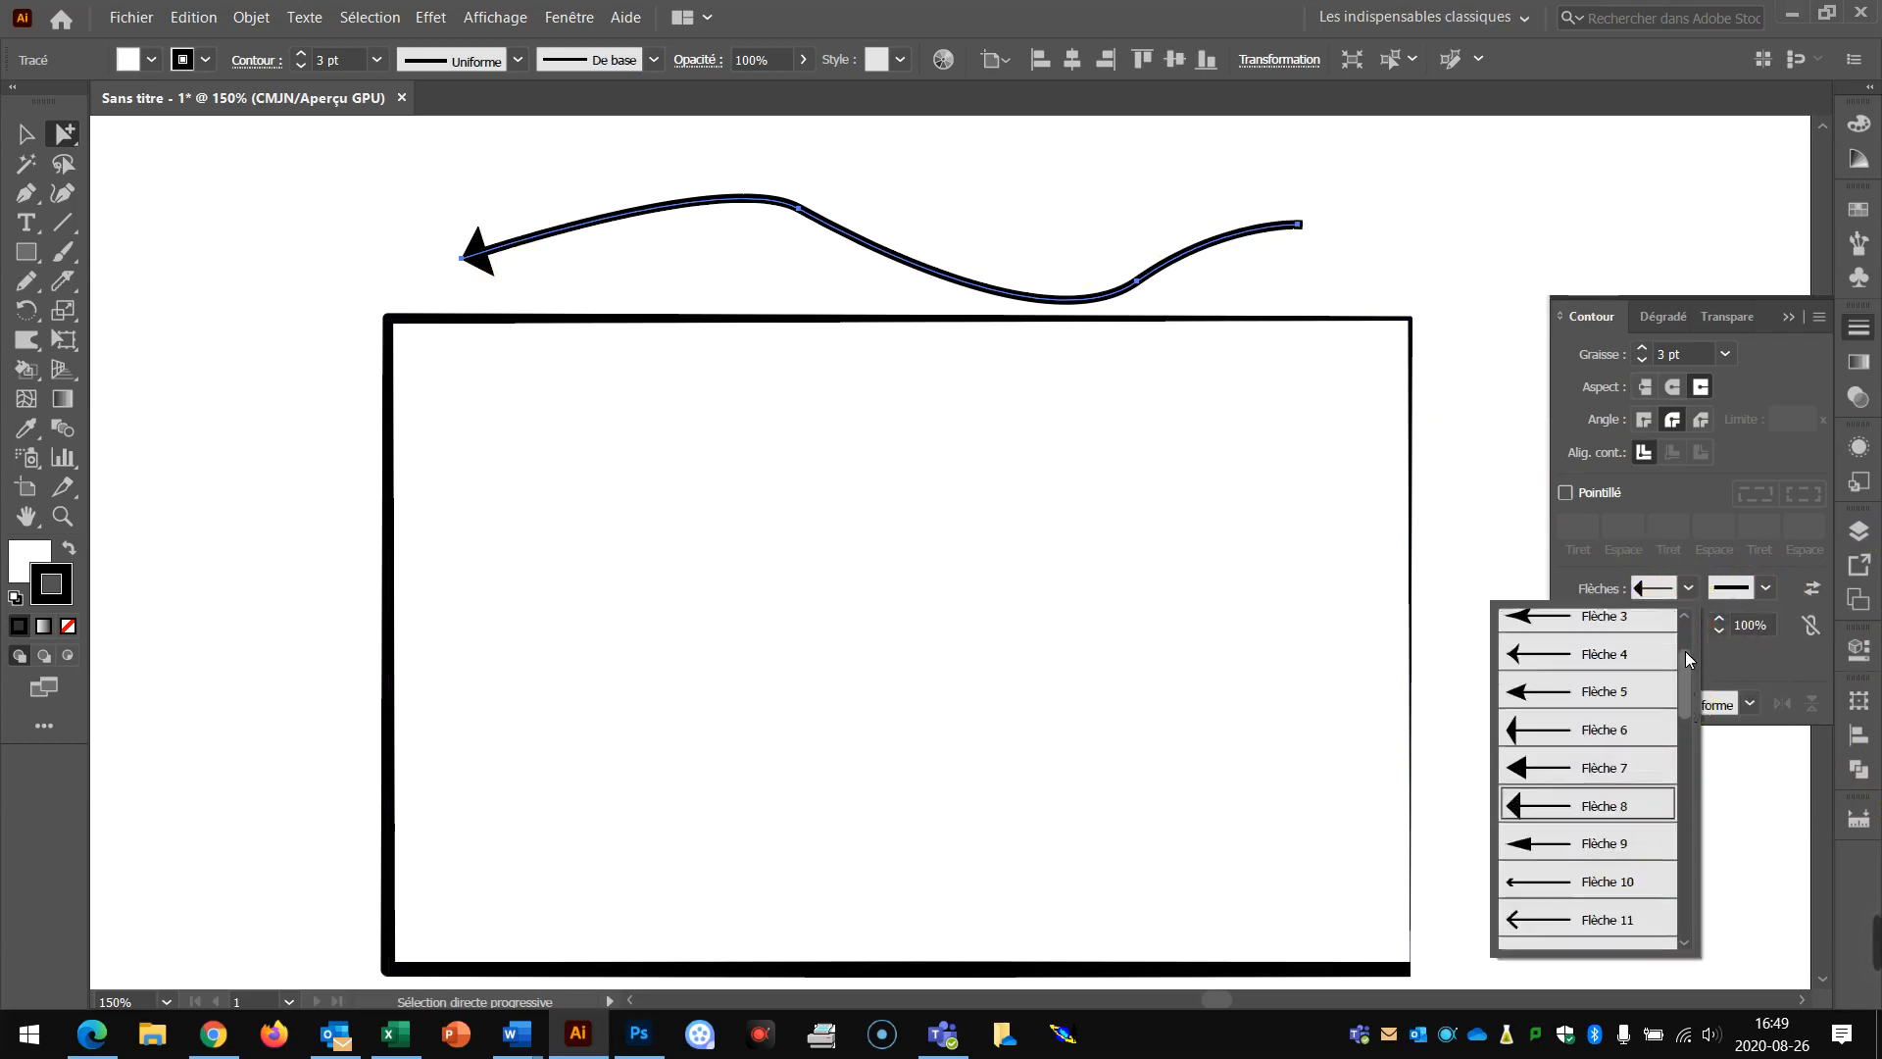
click(1641, 632)
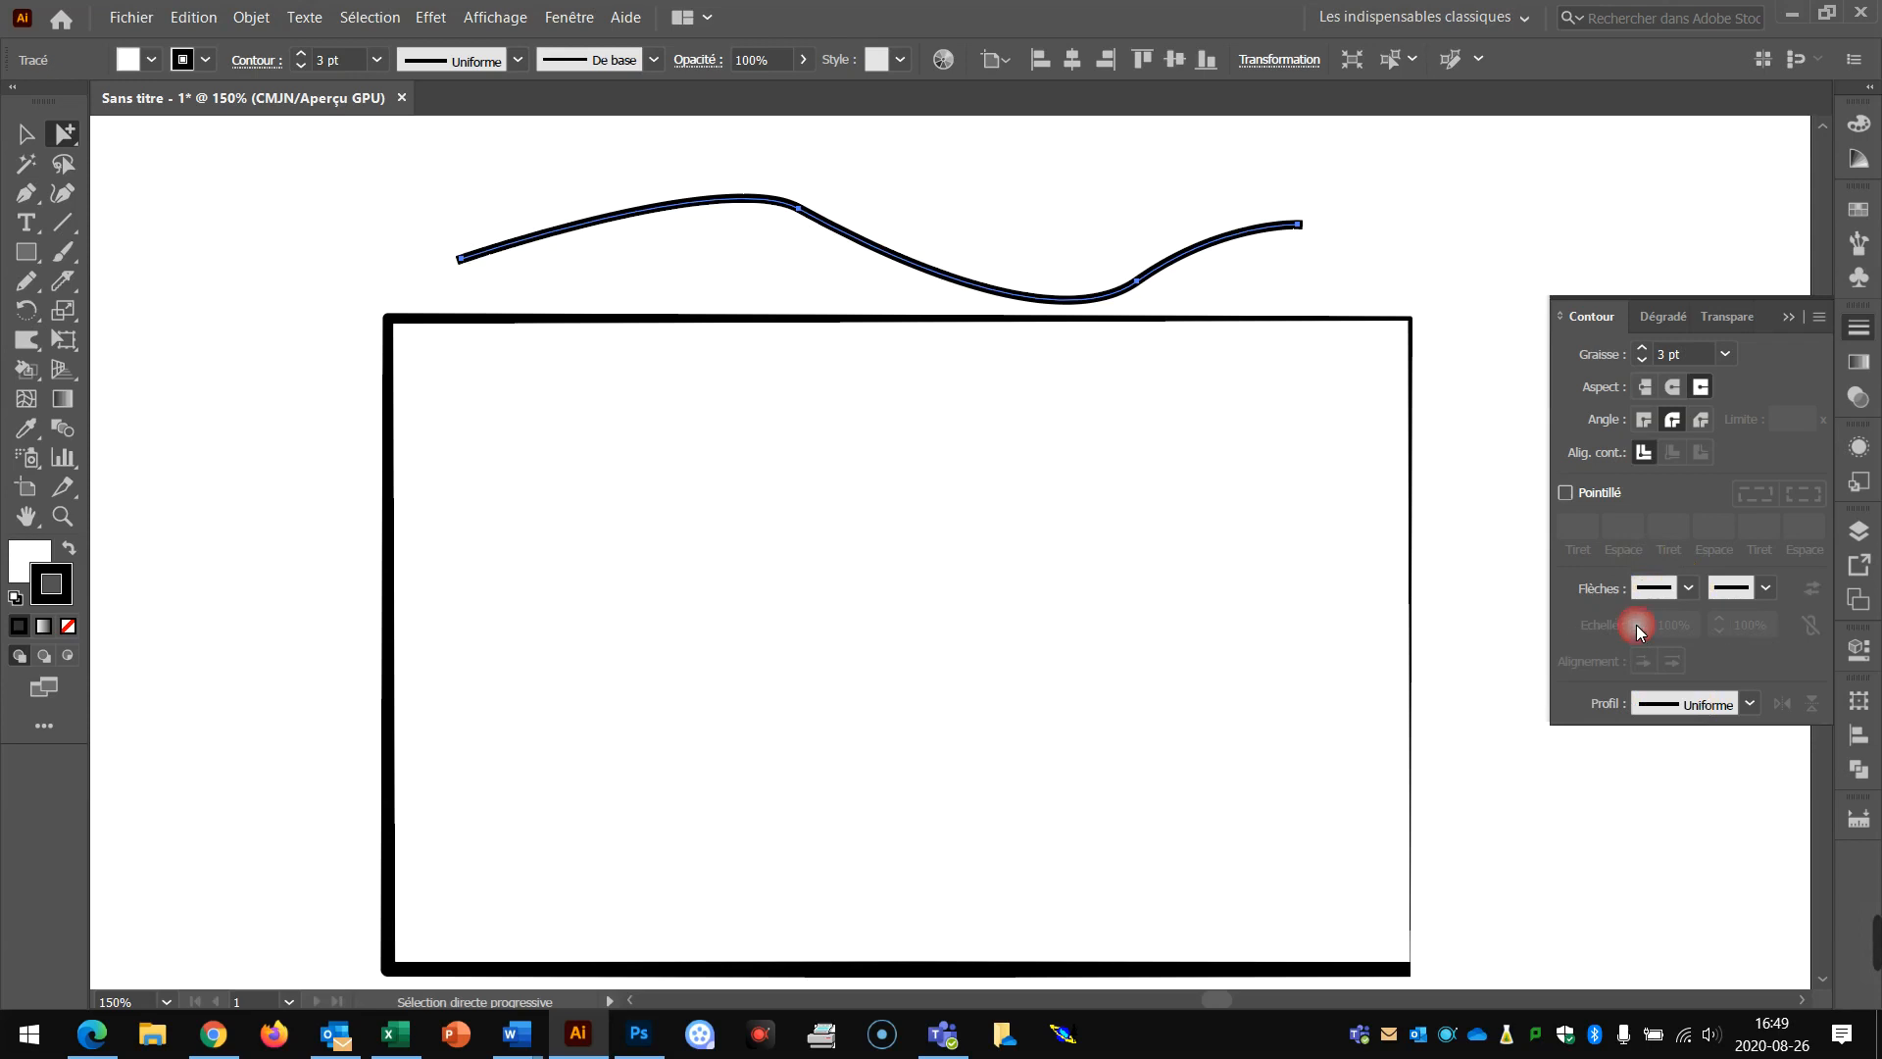
Make the wavy path's stroke dashed with 12 pt dashes and 6 pt gaps, and give the dashes round caps.
click(1567, 492)
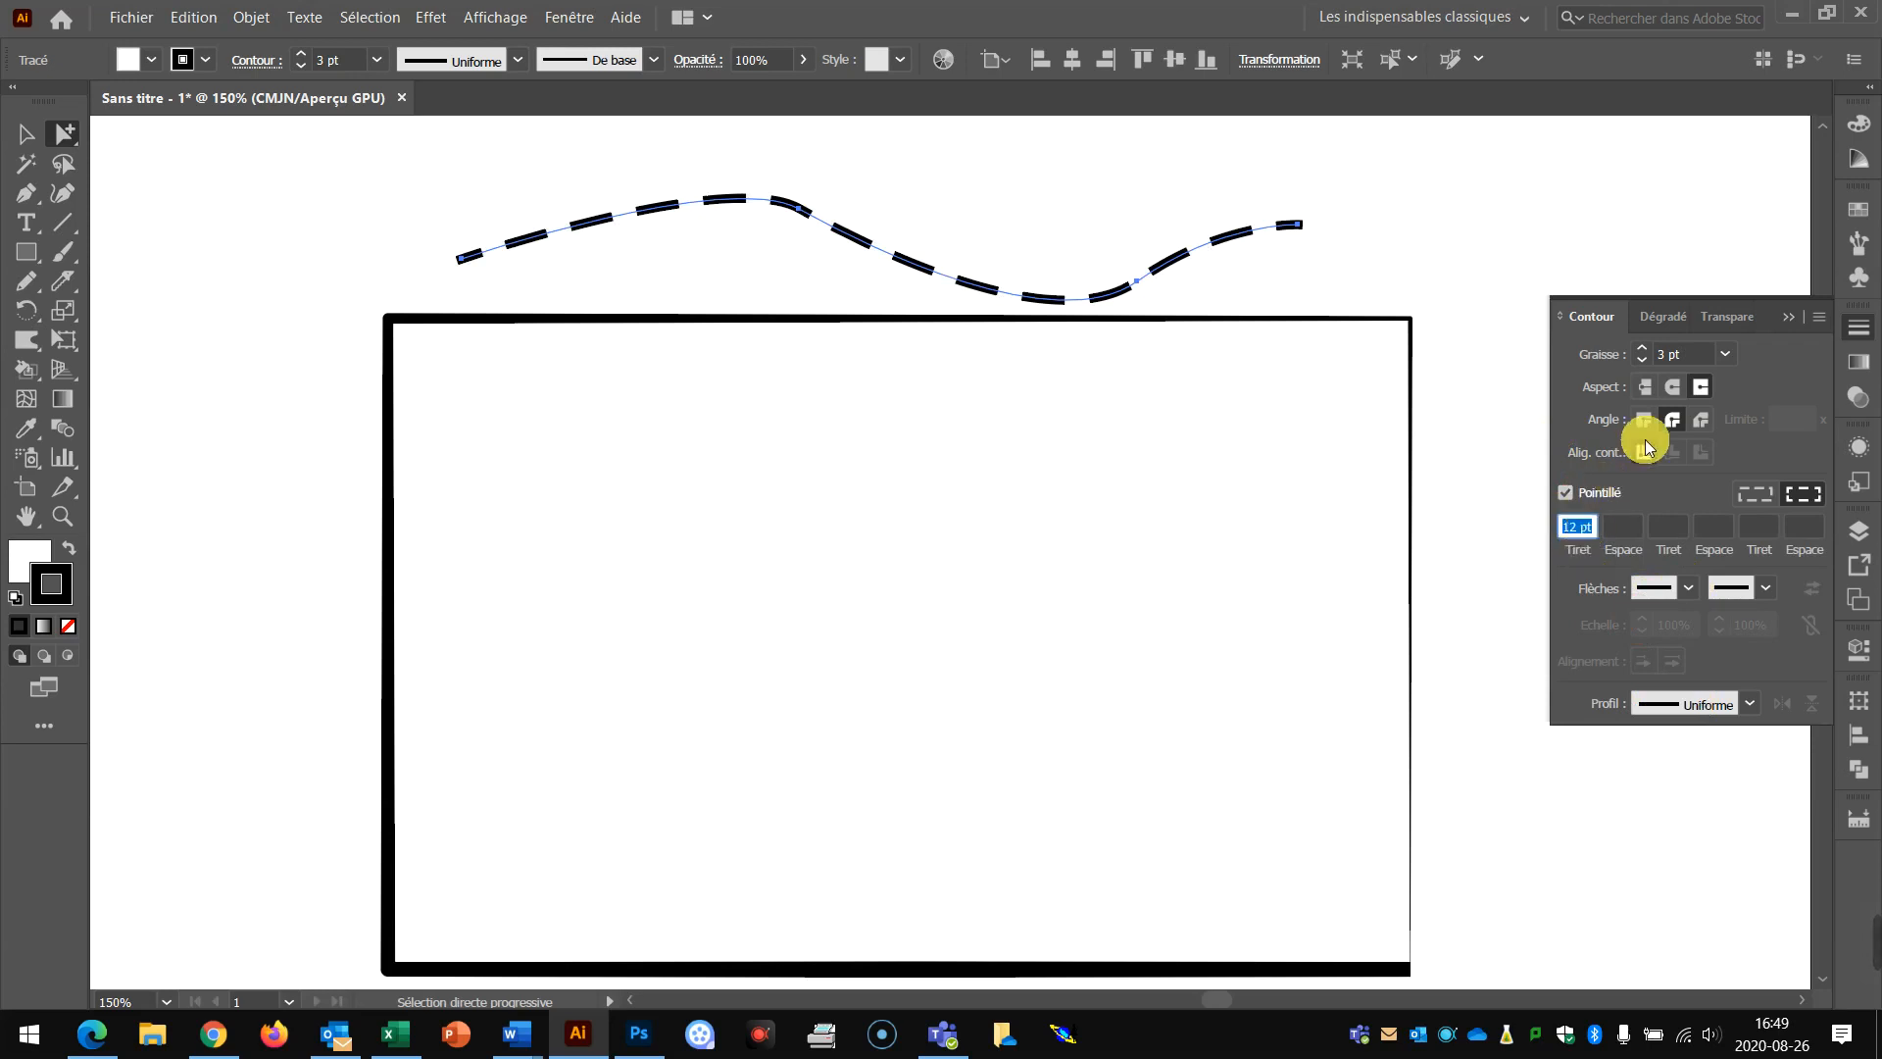
click(1643, 386)
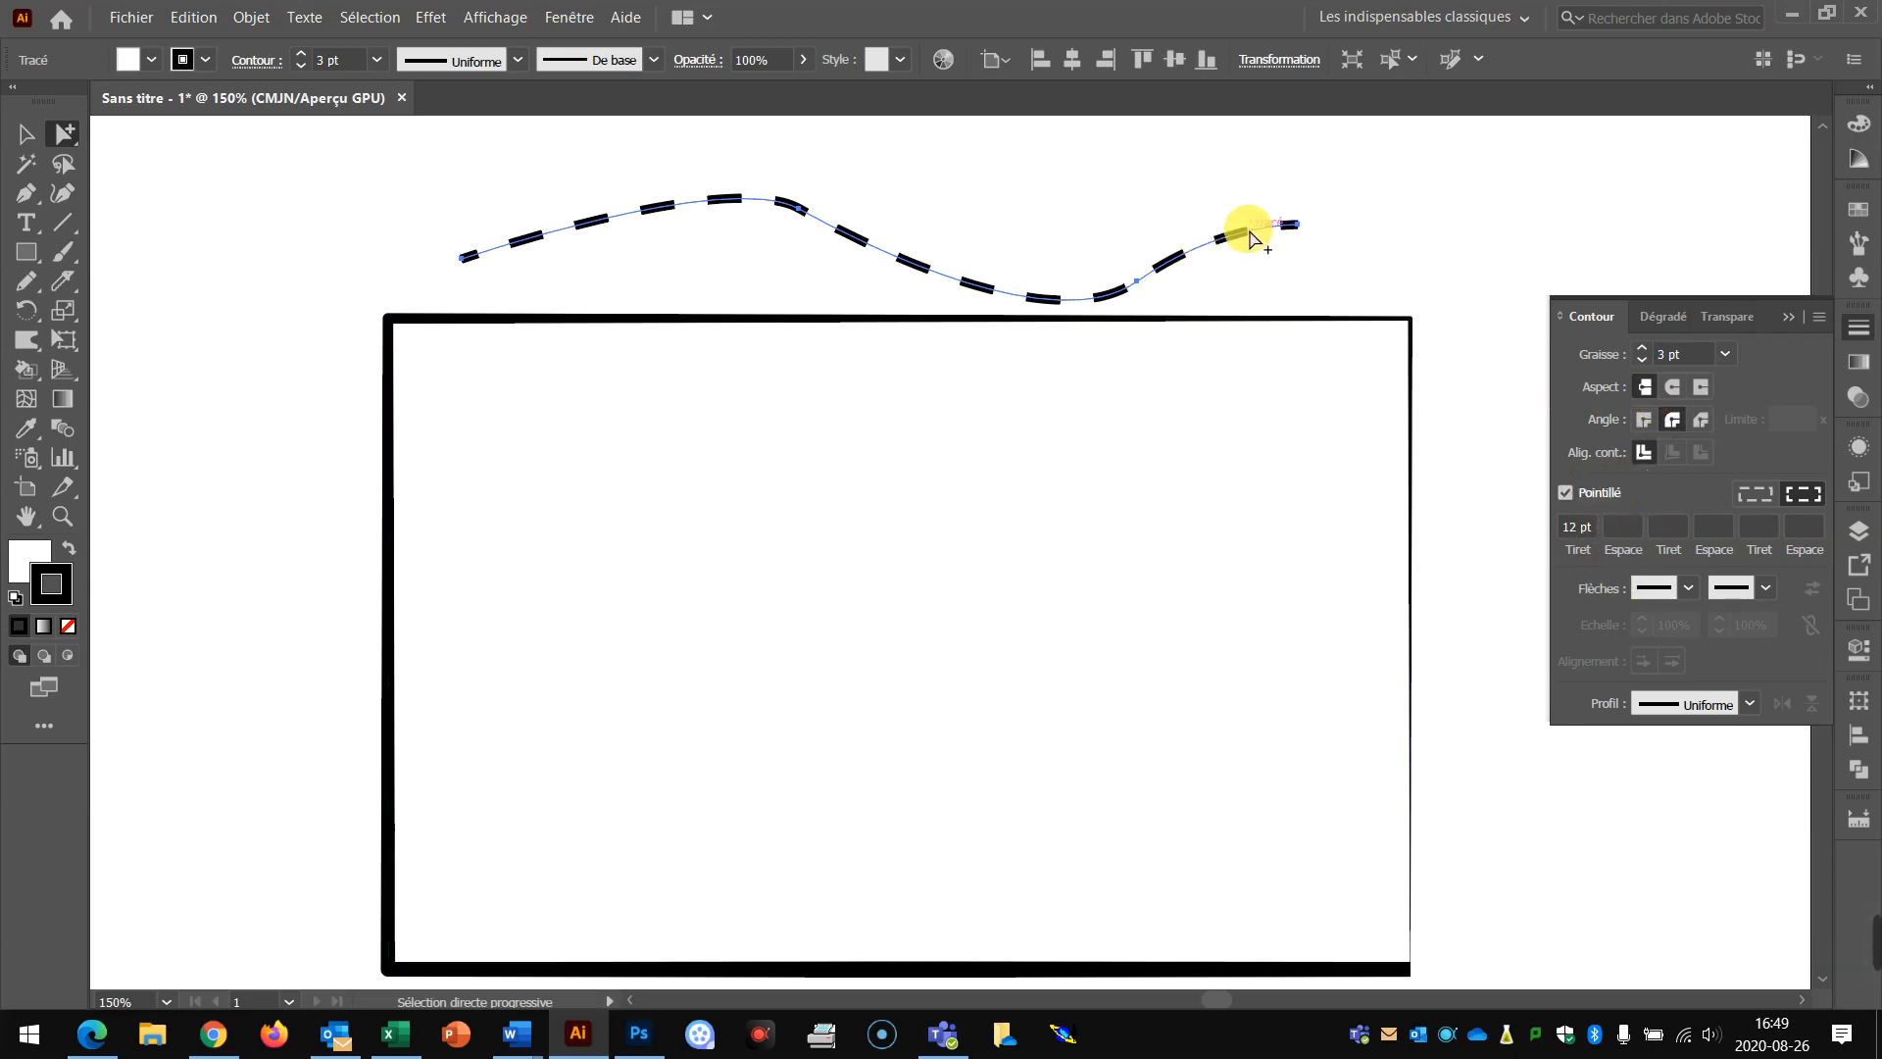
click(1631, 529)
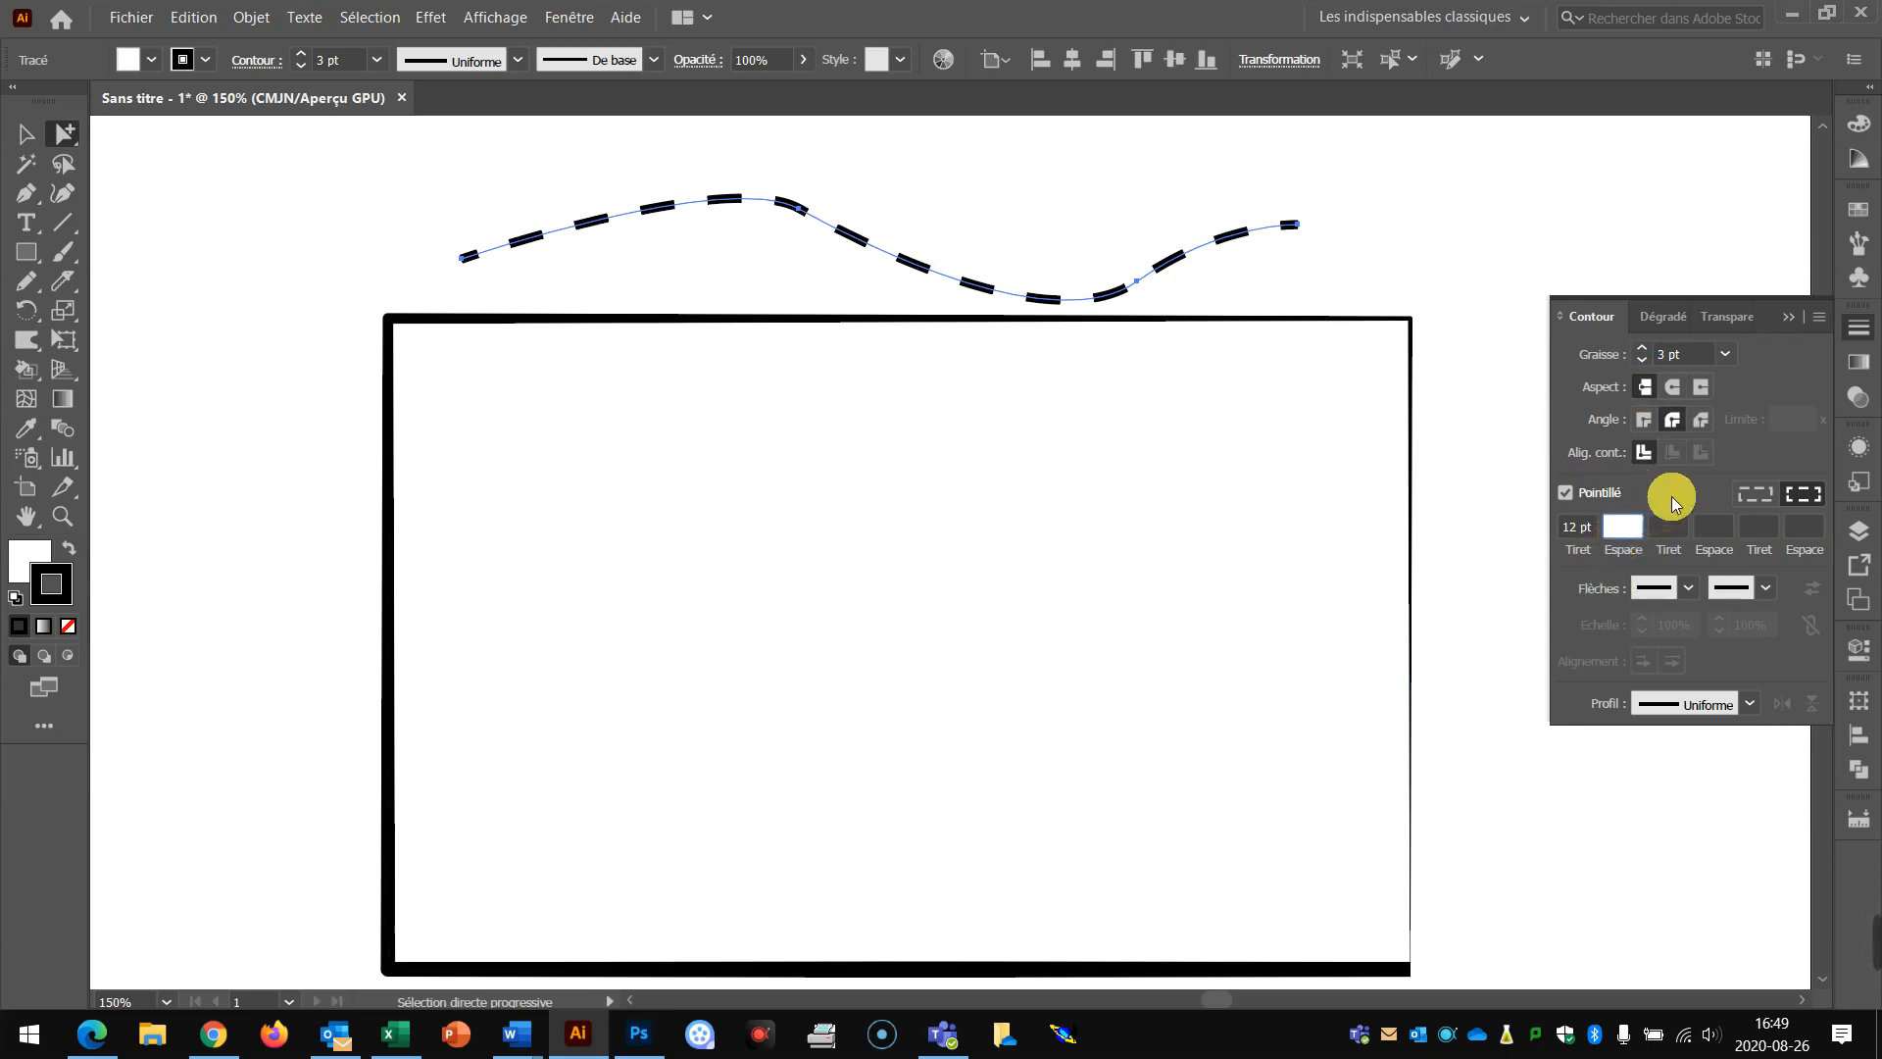
click(1672, 496)
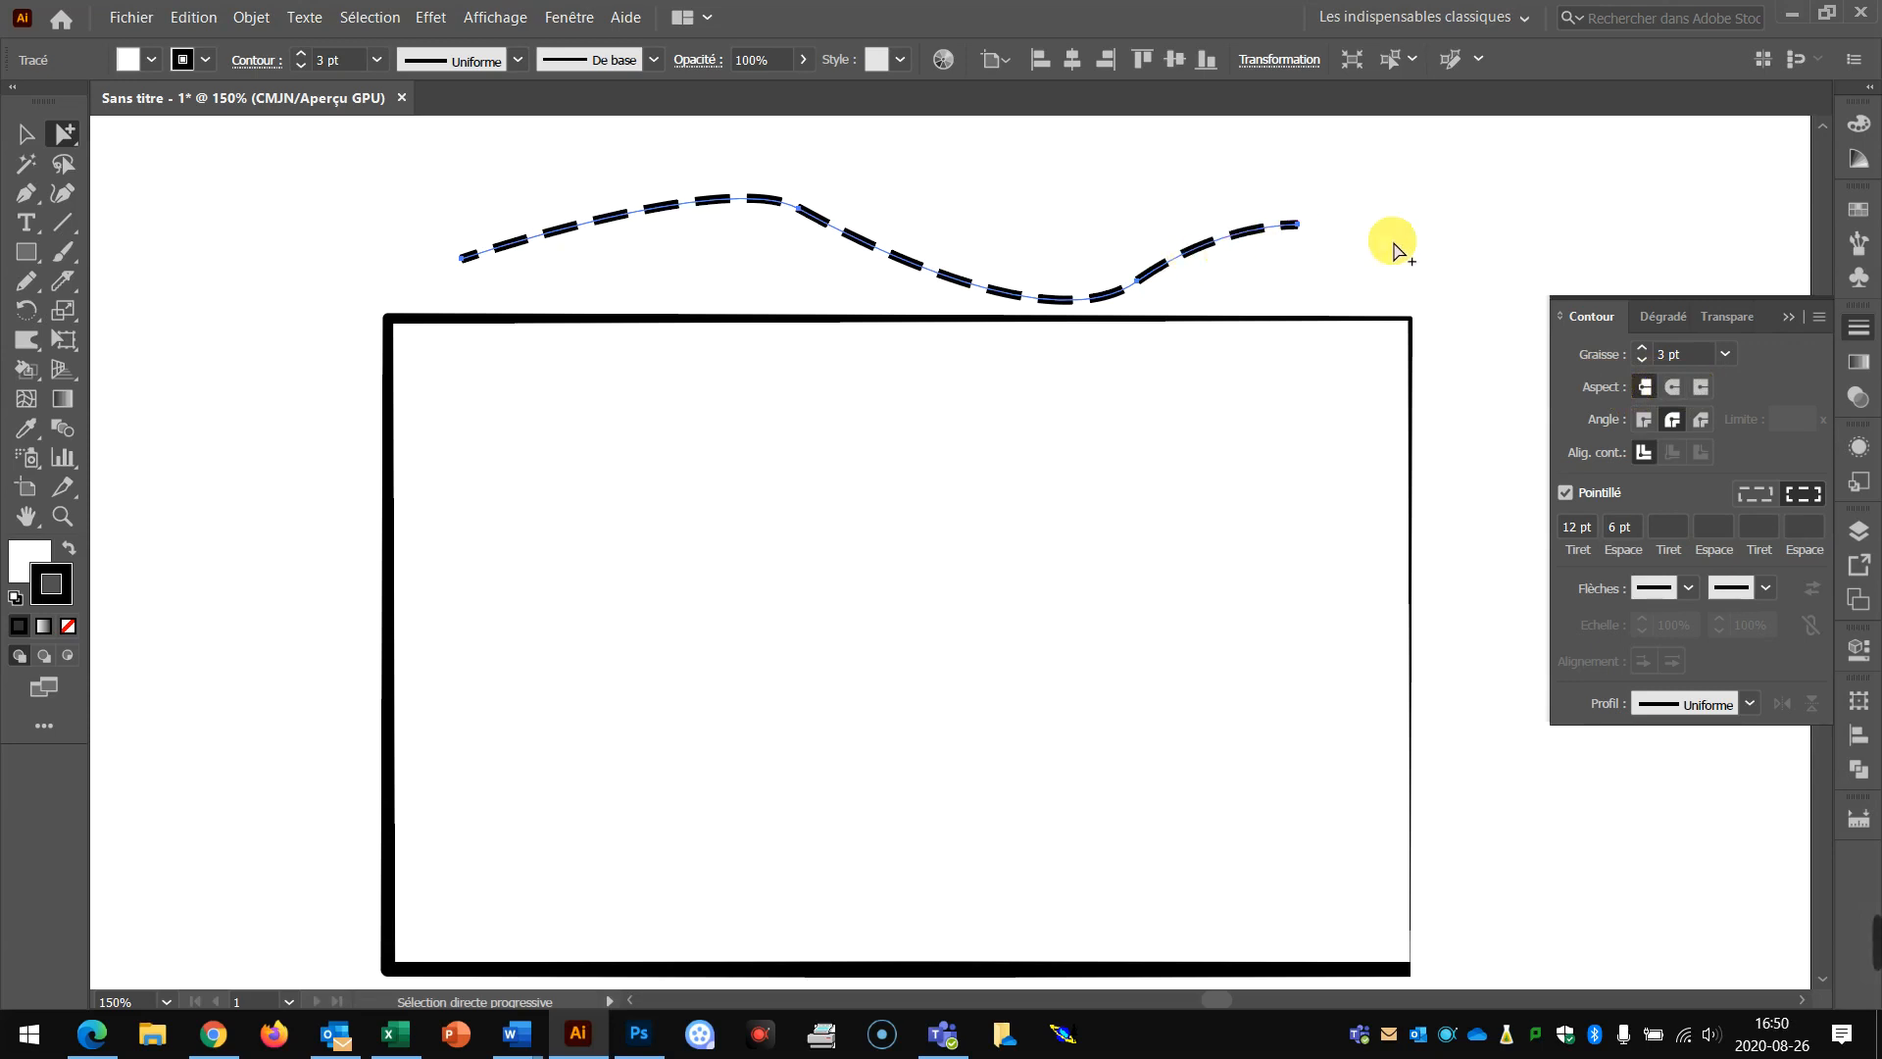
click(1672, 386)
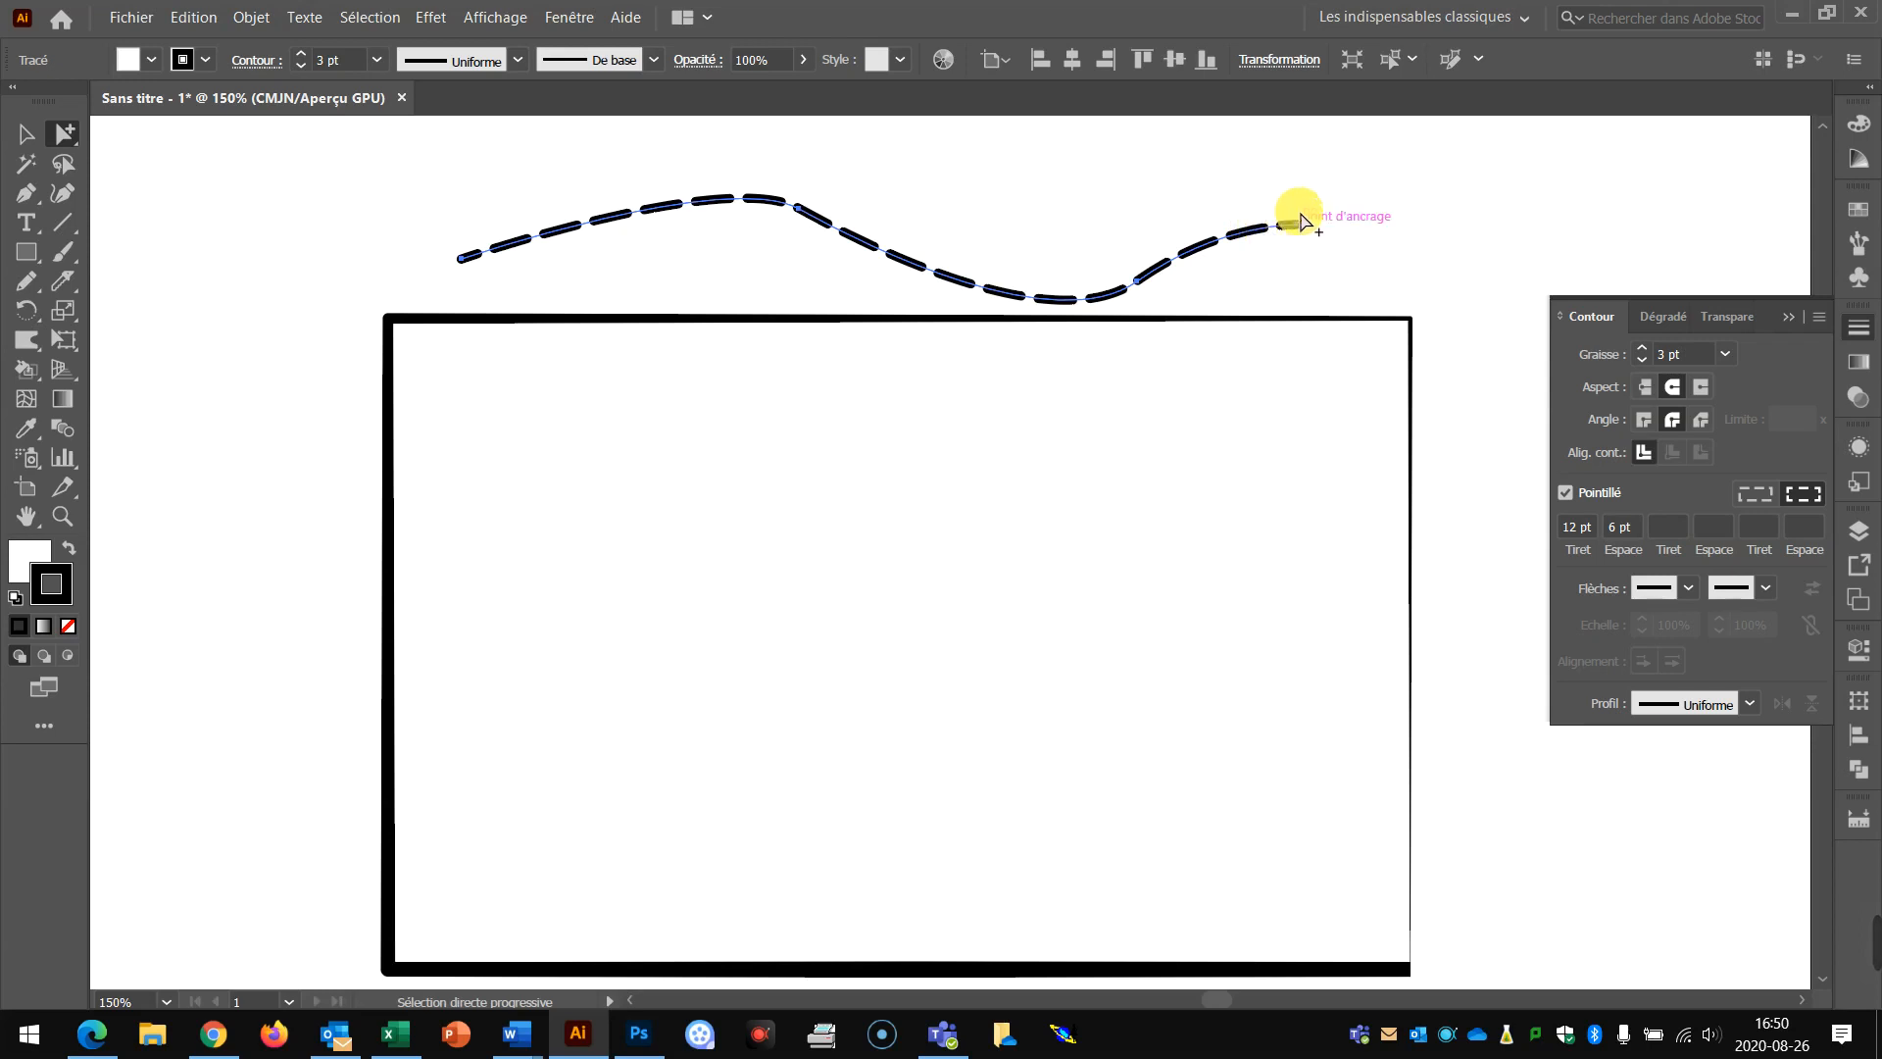
click(1700, 388)
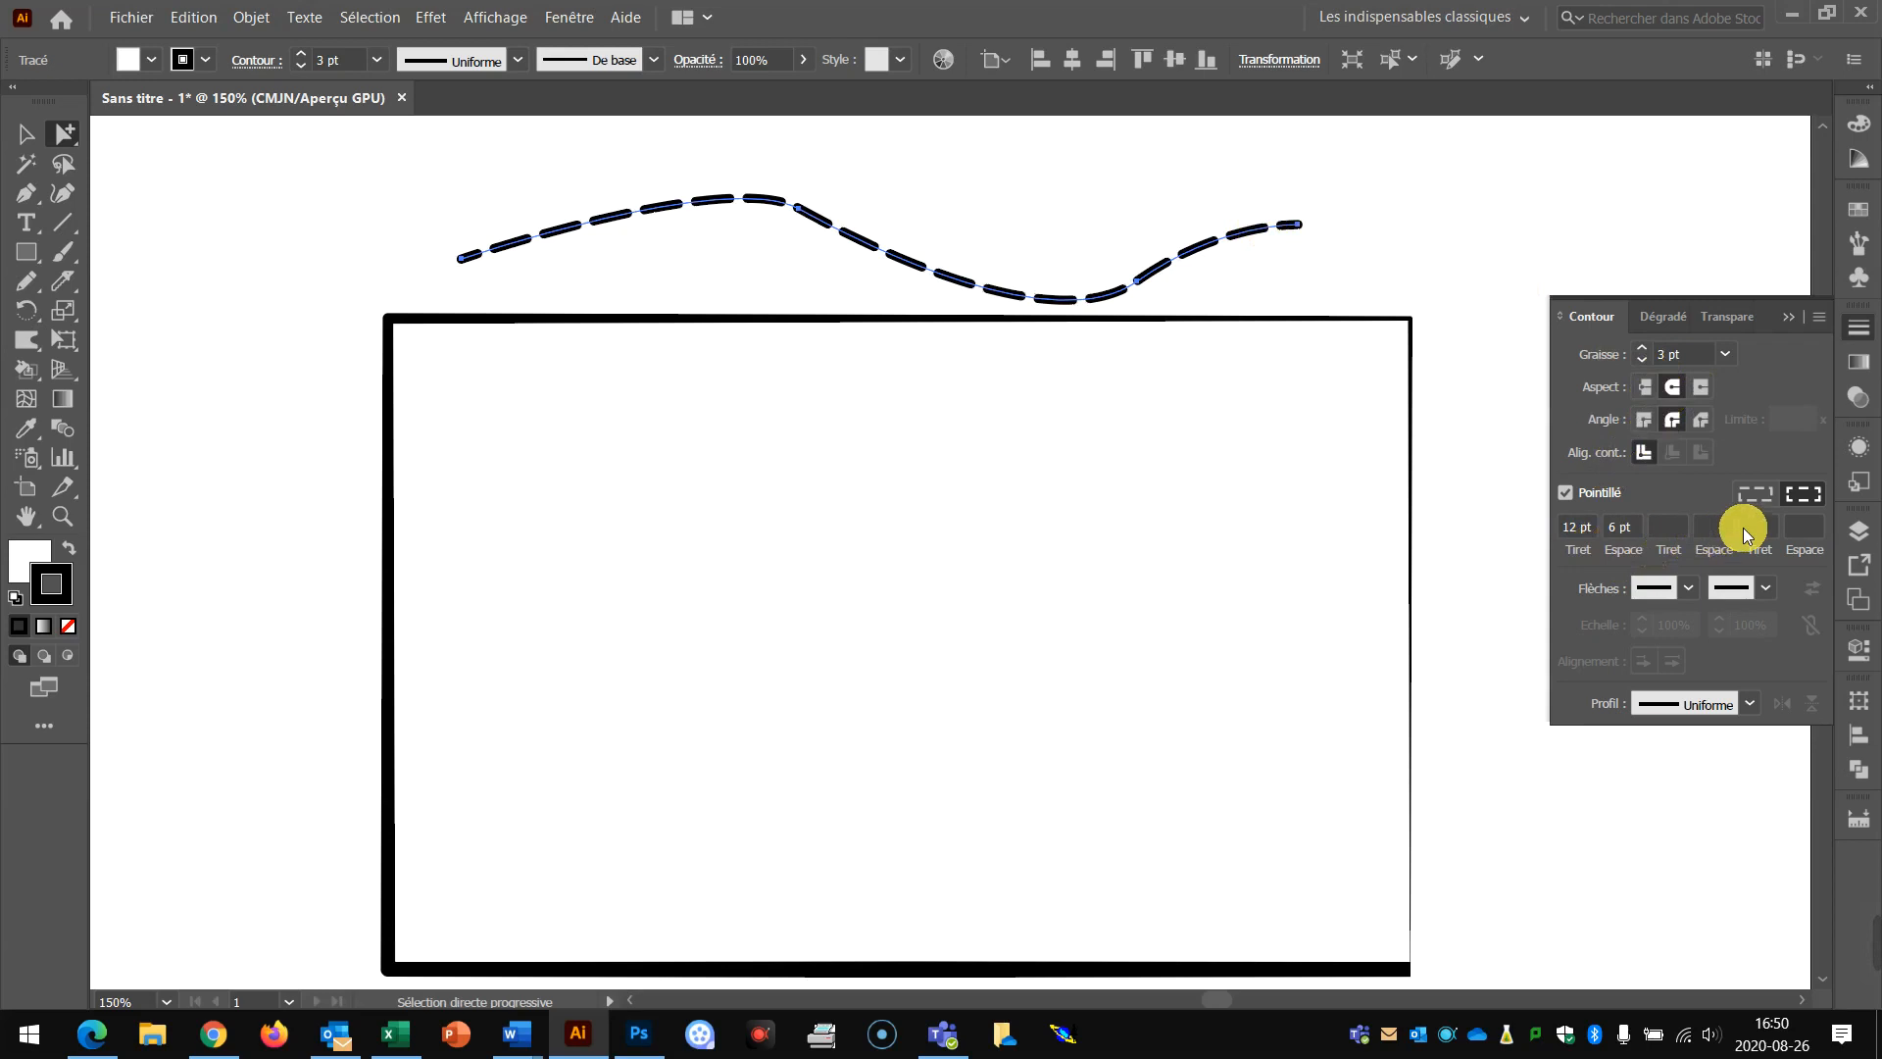
Extend the wavy path's dash pattern with a 2 pt dash, a 10 pt gap, a 6 pt dash and a 15 pt gap.
click(1660, 536)
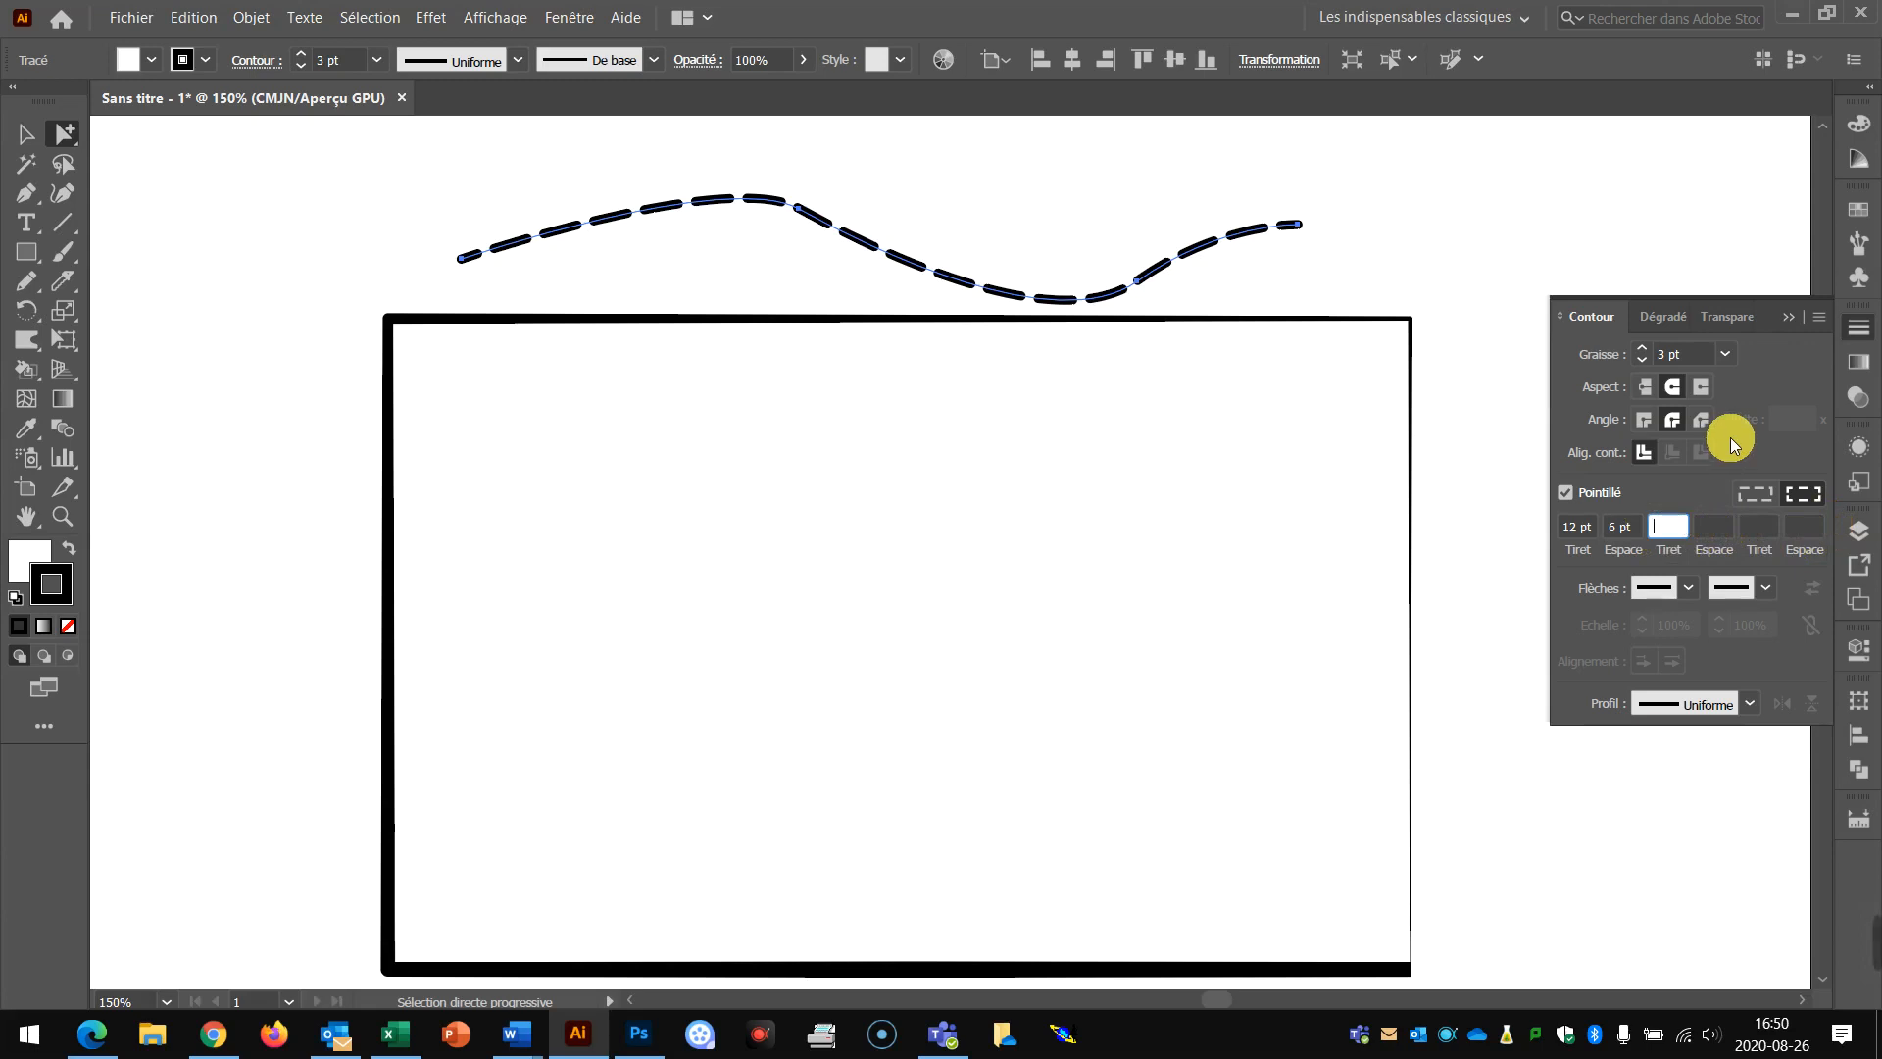
text(2)
click(1716, 526)
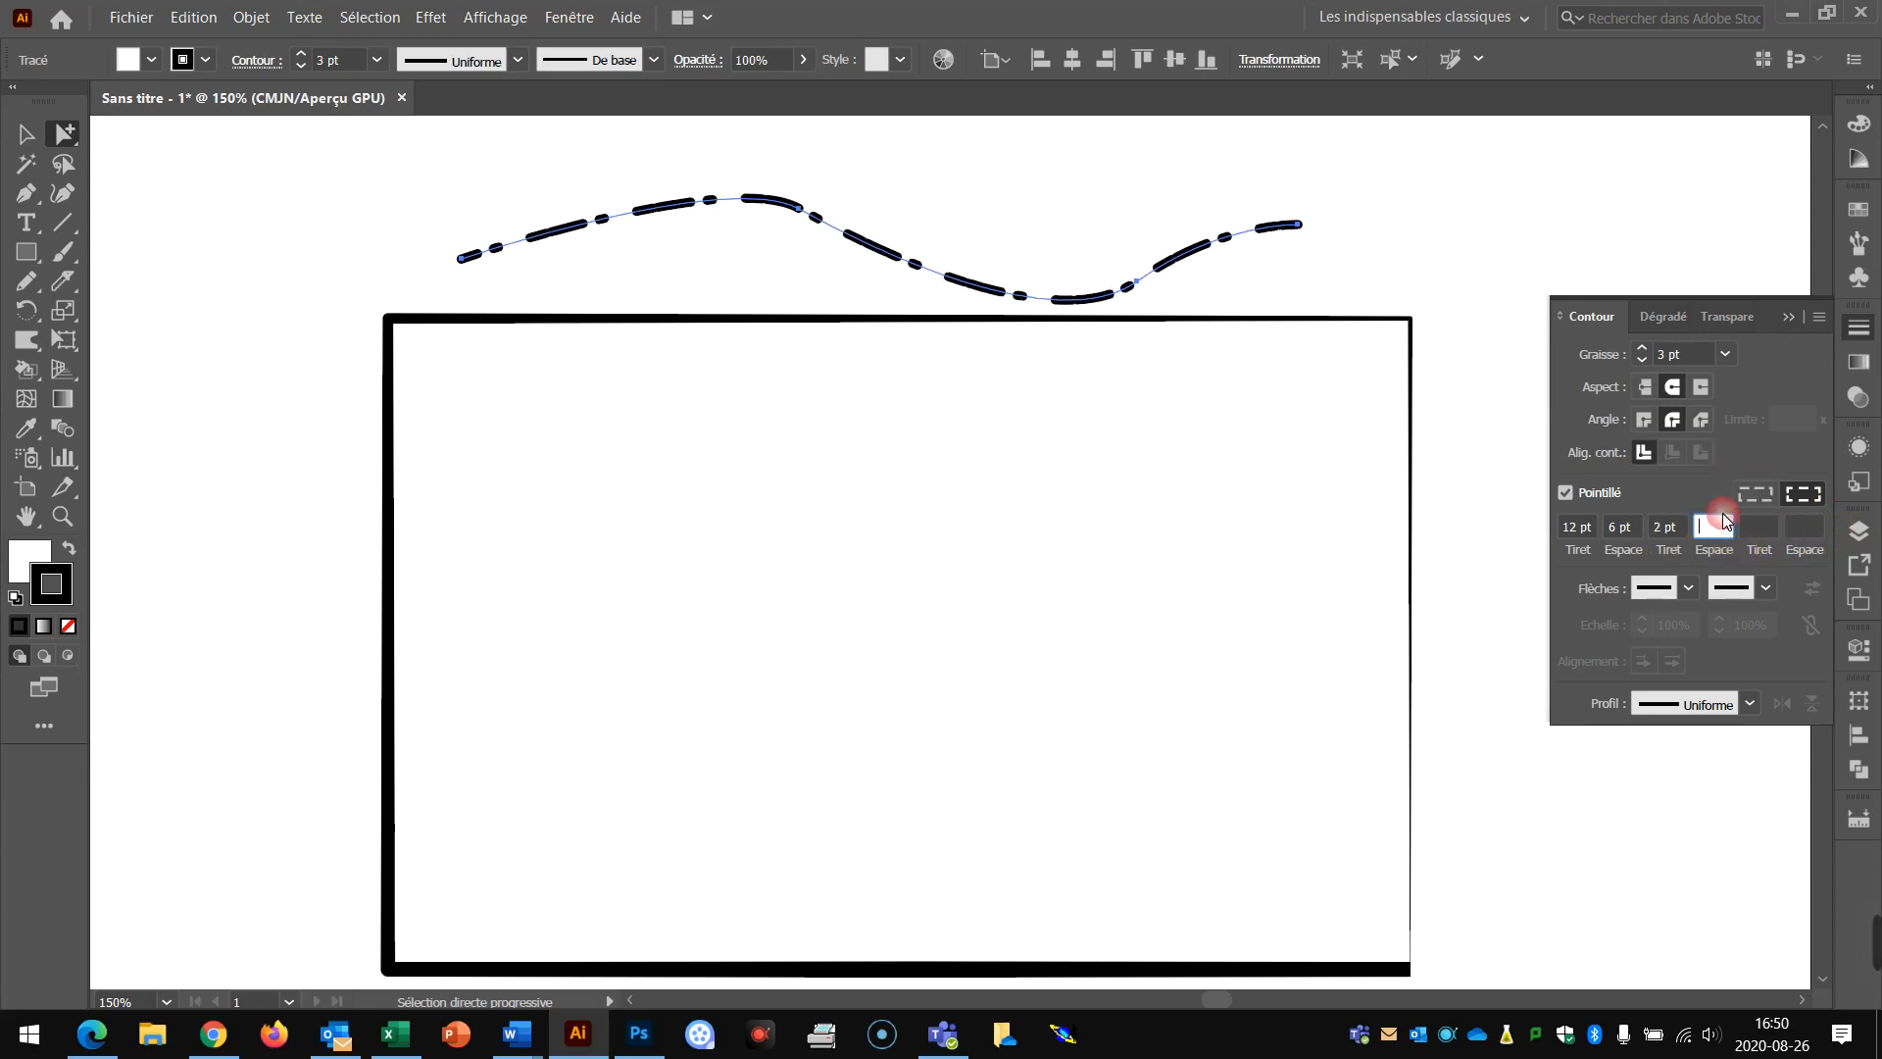
text(10)
click(1757, 529)
text(6)
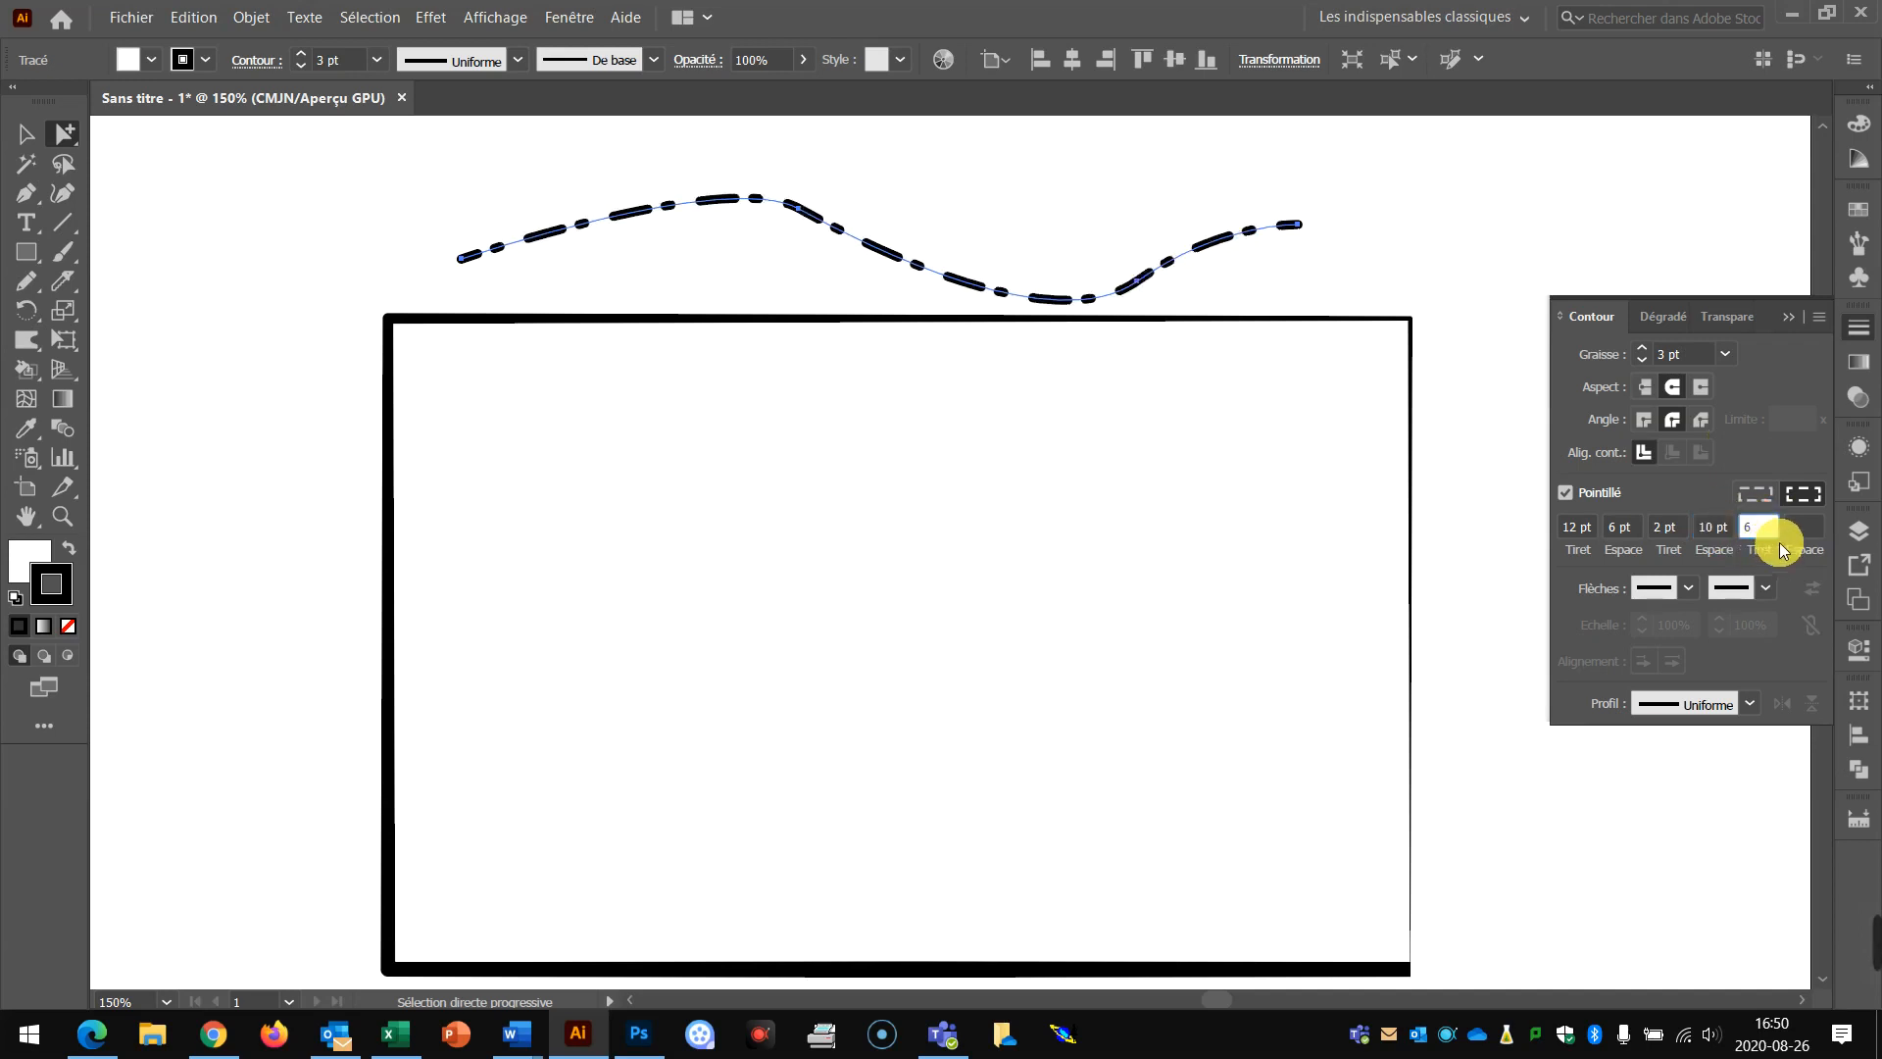
click(1799, 529)
text(15)
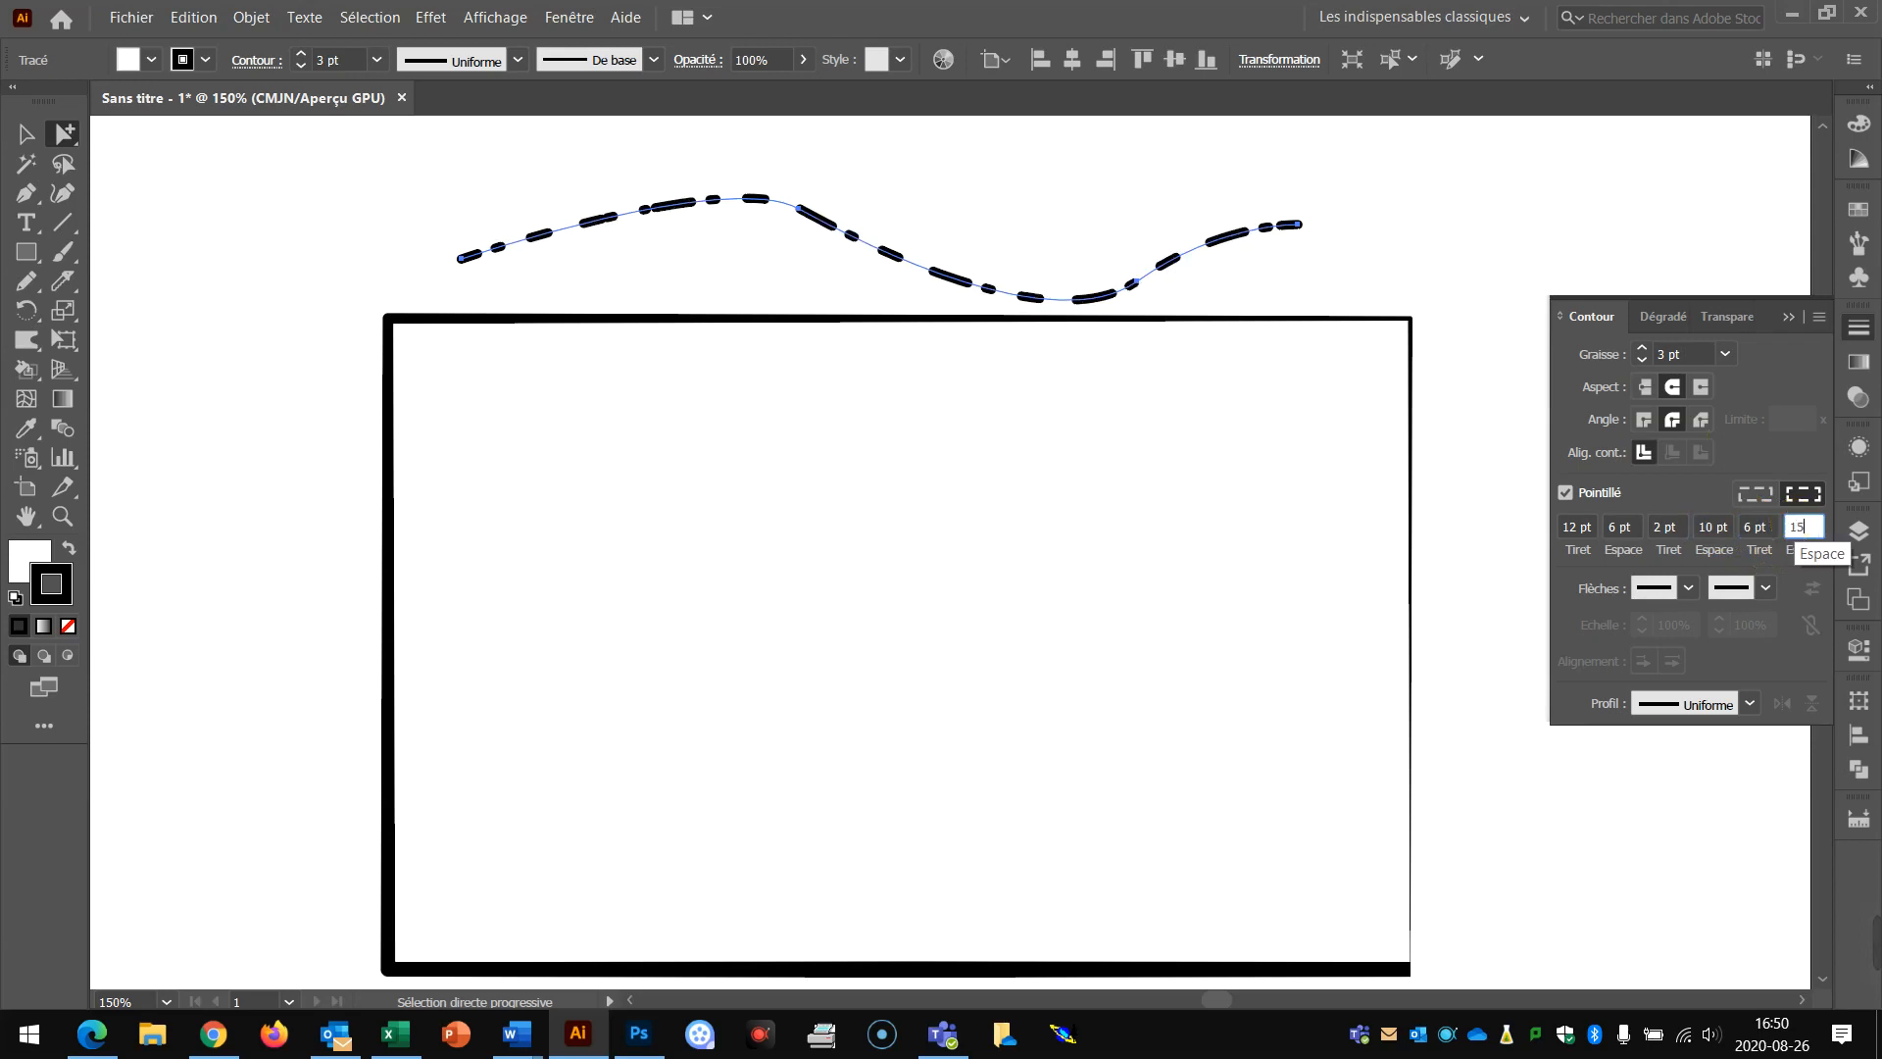
key(Return)
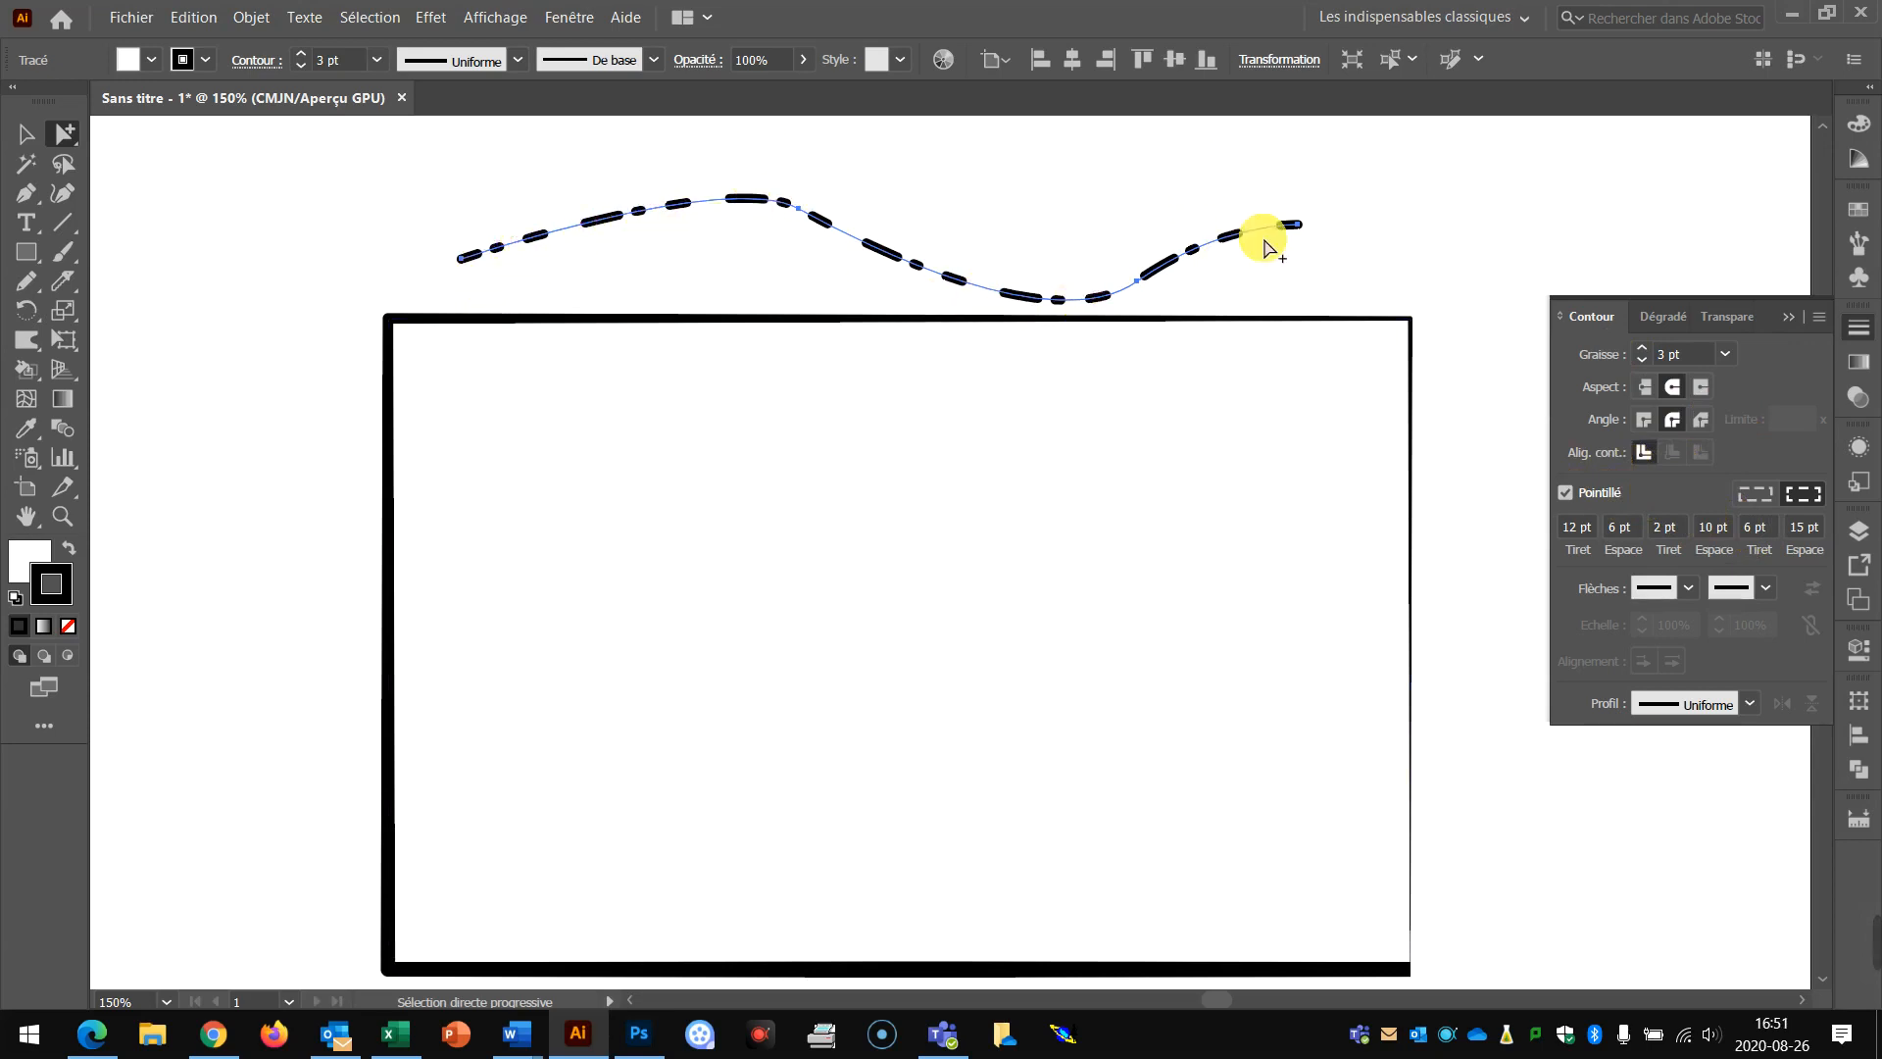
Reset the rectangle's width profile to Uniforme.
click(1295, 328)
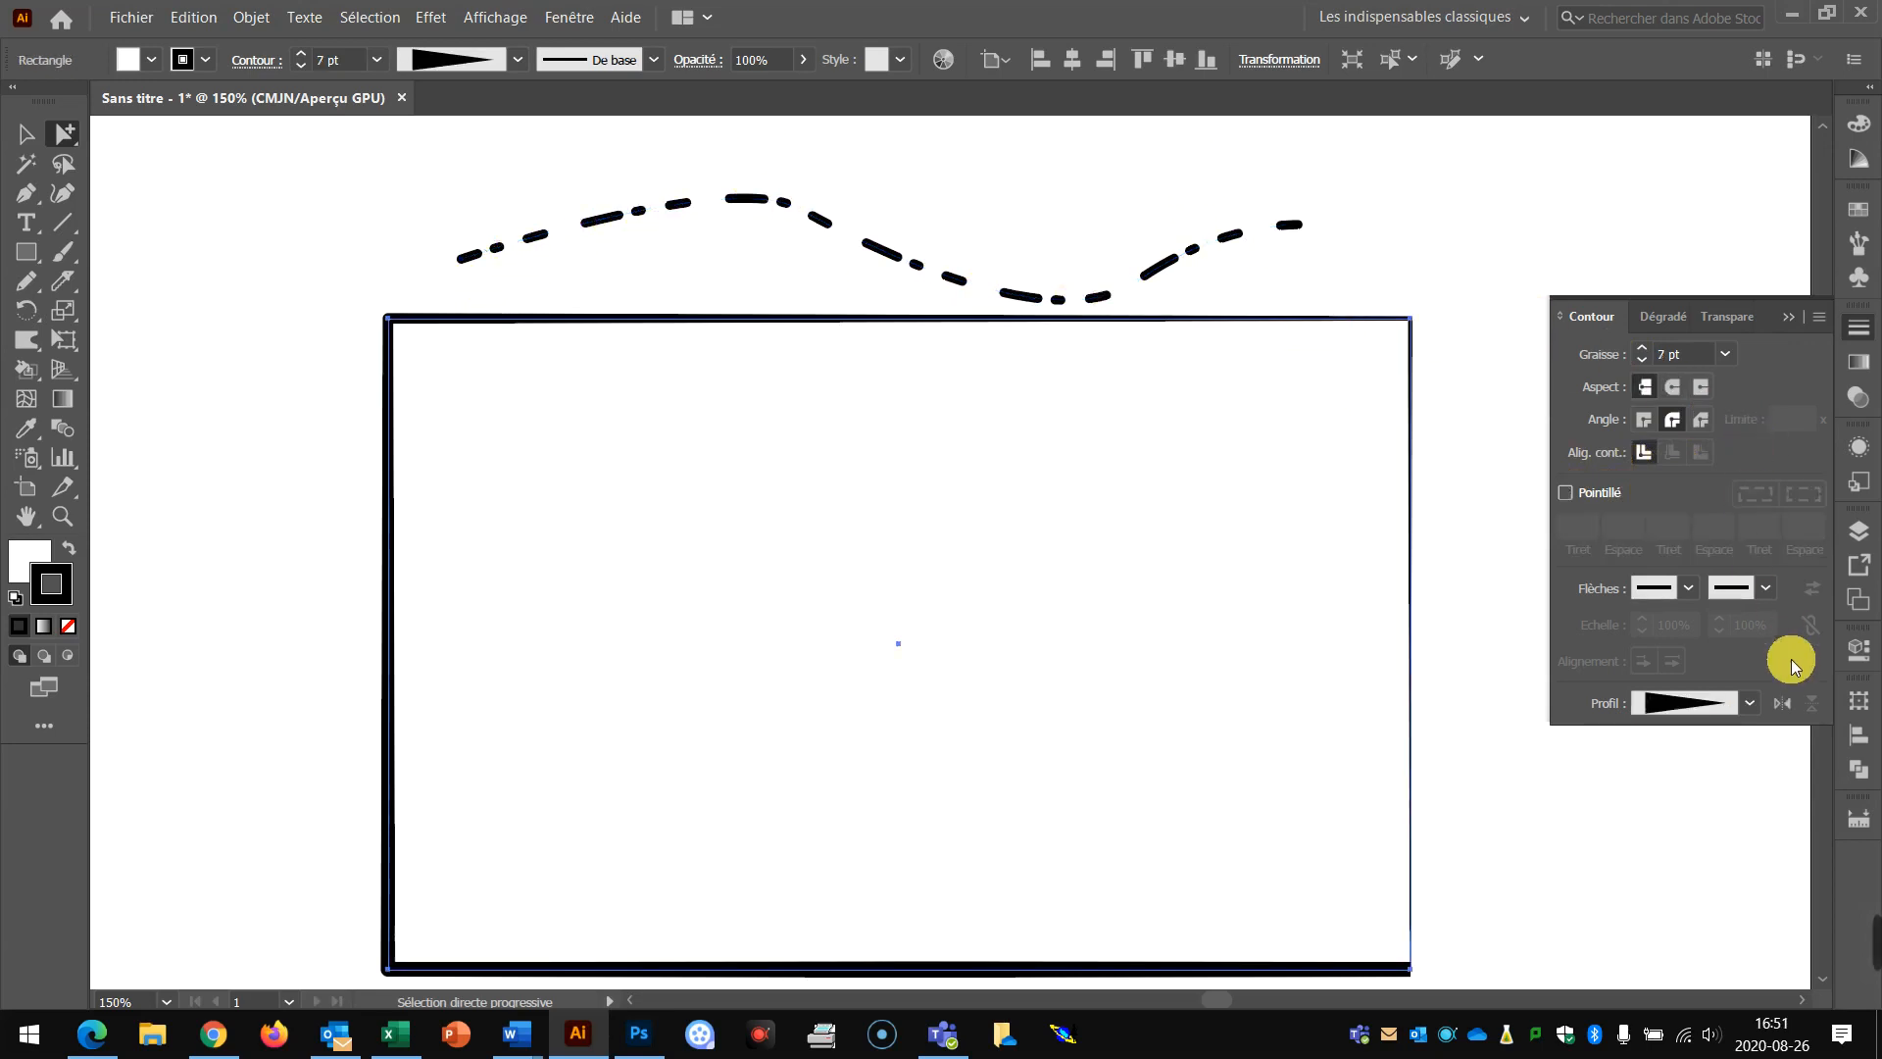
click(1751, 703)
click(1627, 415)
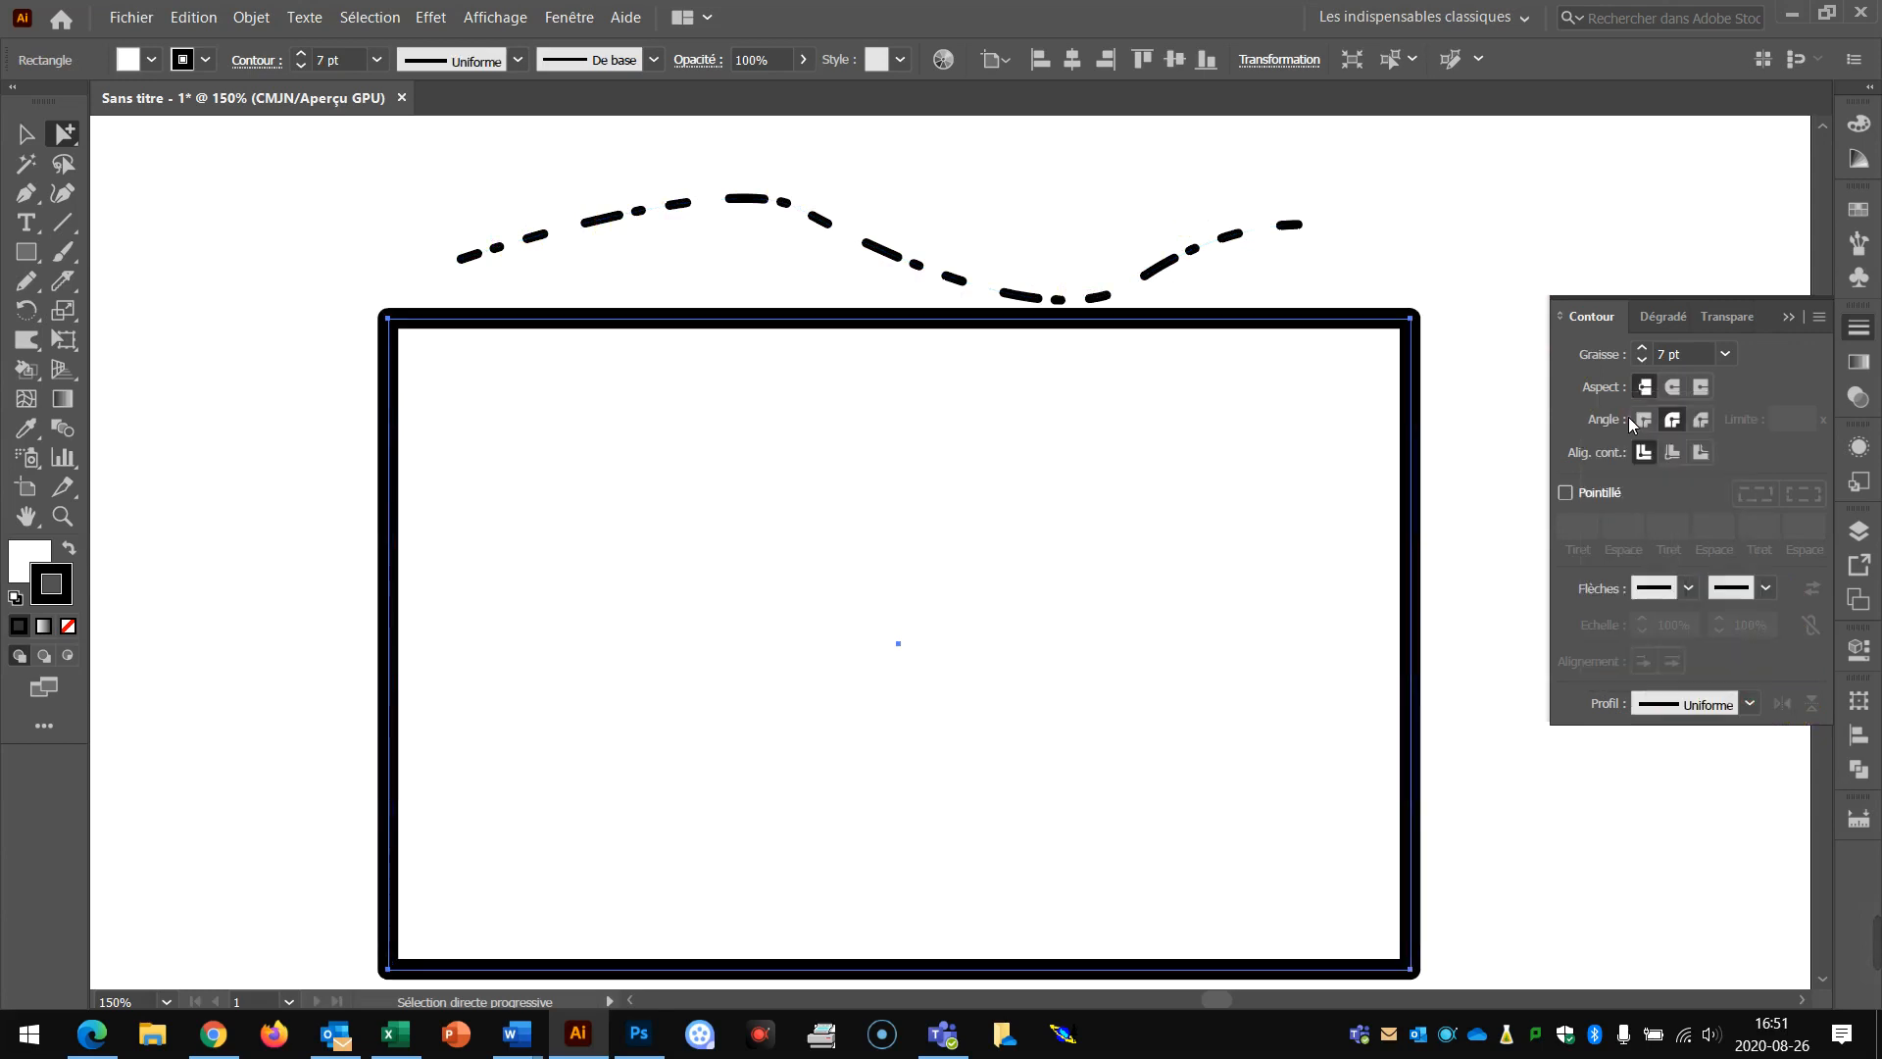
Make the rectangle's stroke dashed with only a 12 pt dash, clearing all the other dash and gap values.
click(1588, 491)
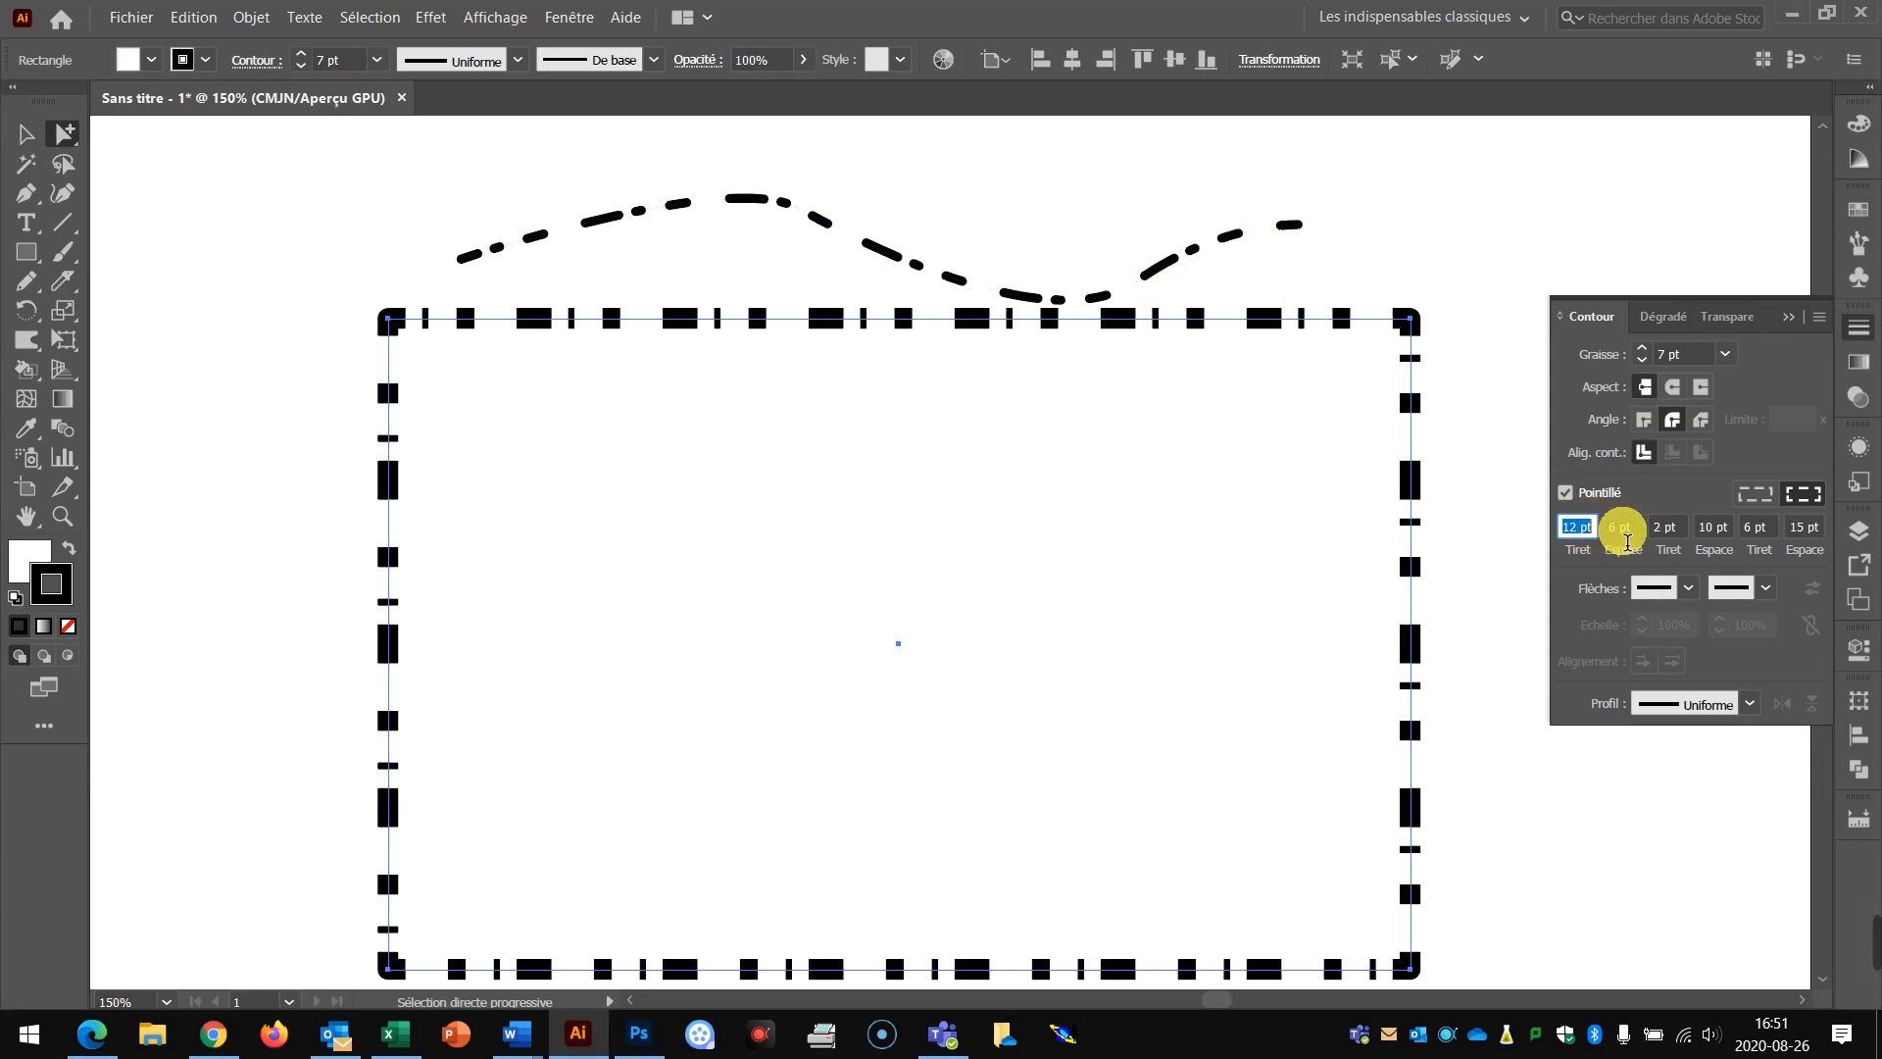
click(1609, 526)
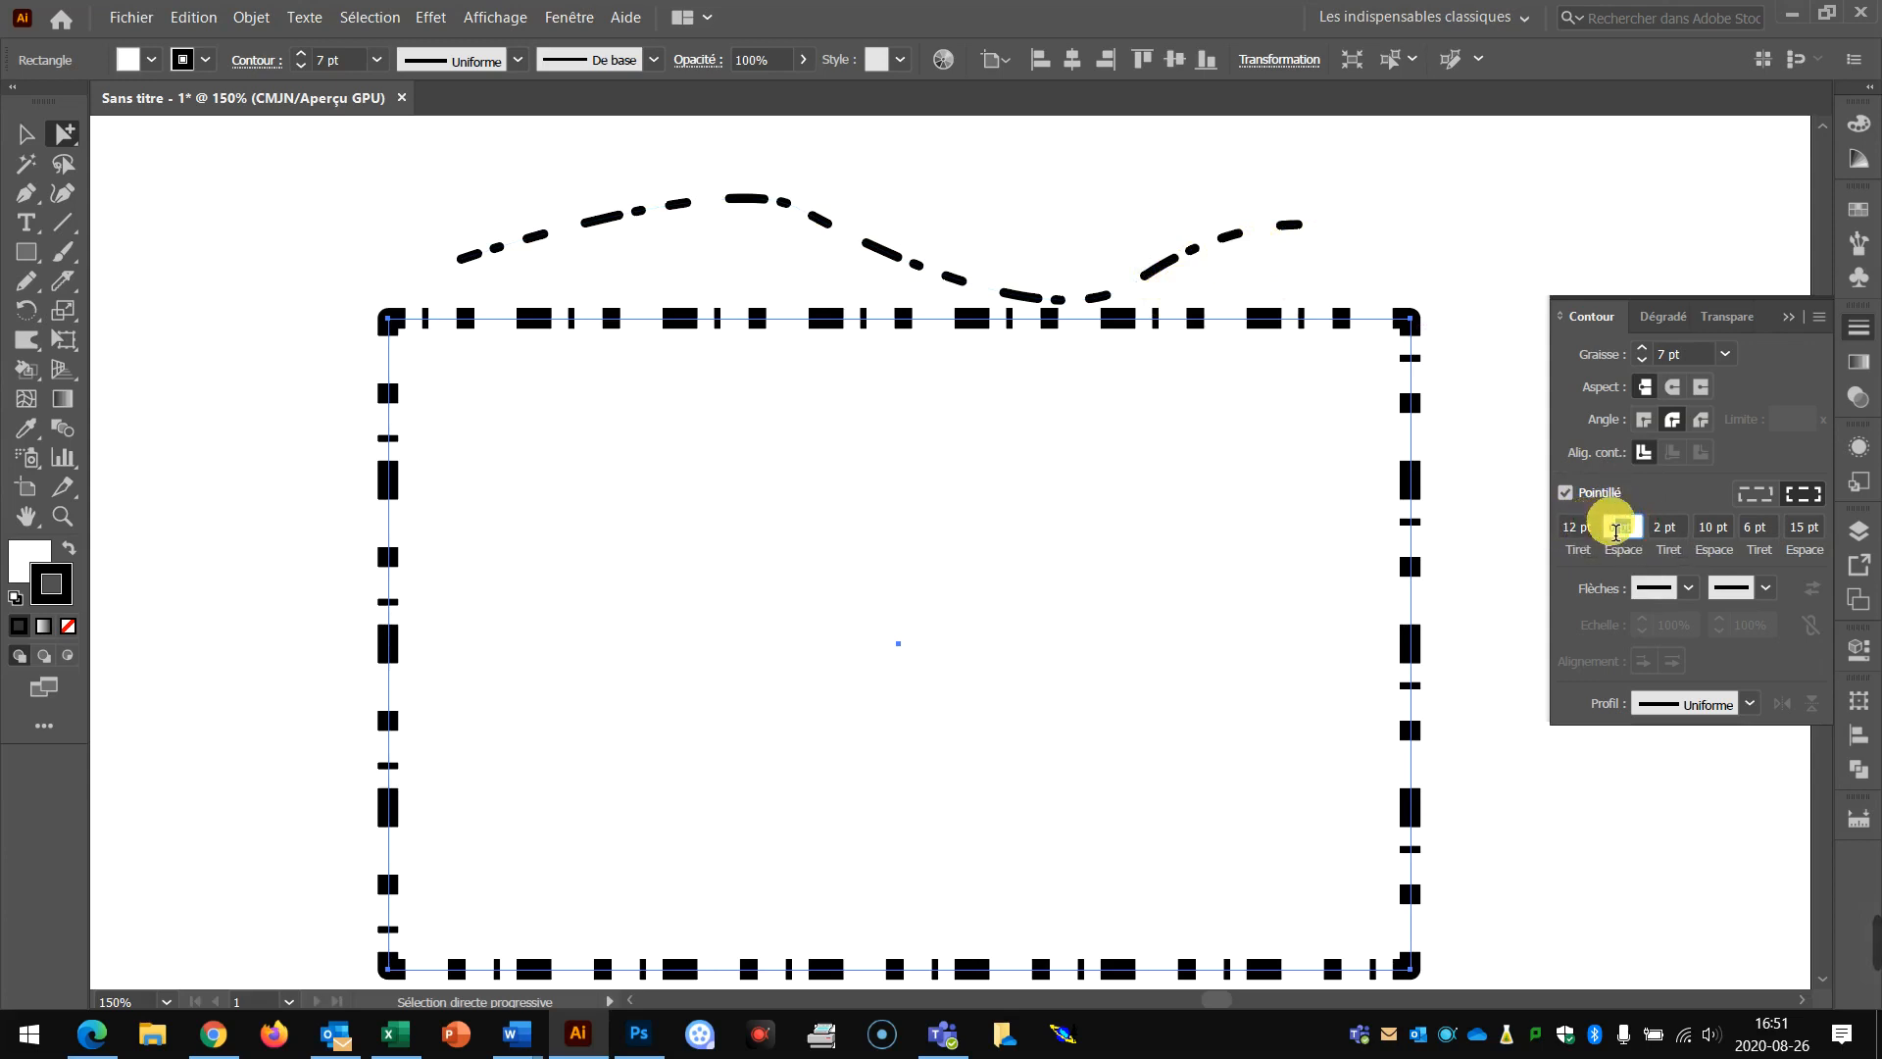
key(BackSpace)
click(1672, 529)
click(1546, 491)
click(1396, 378)
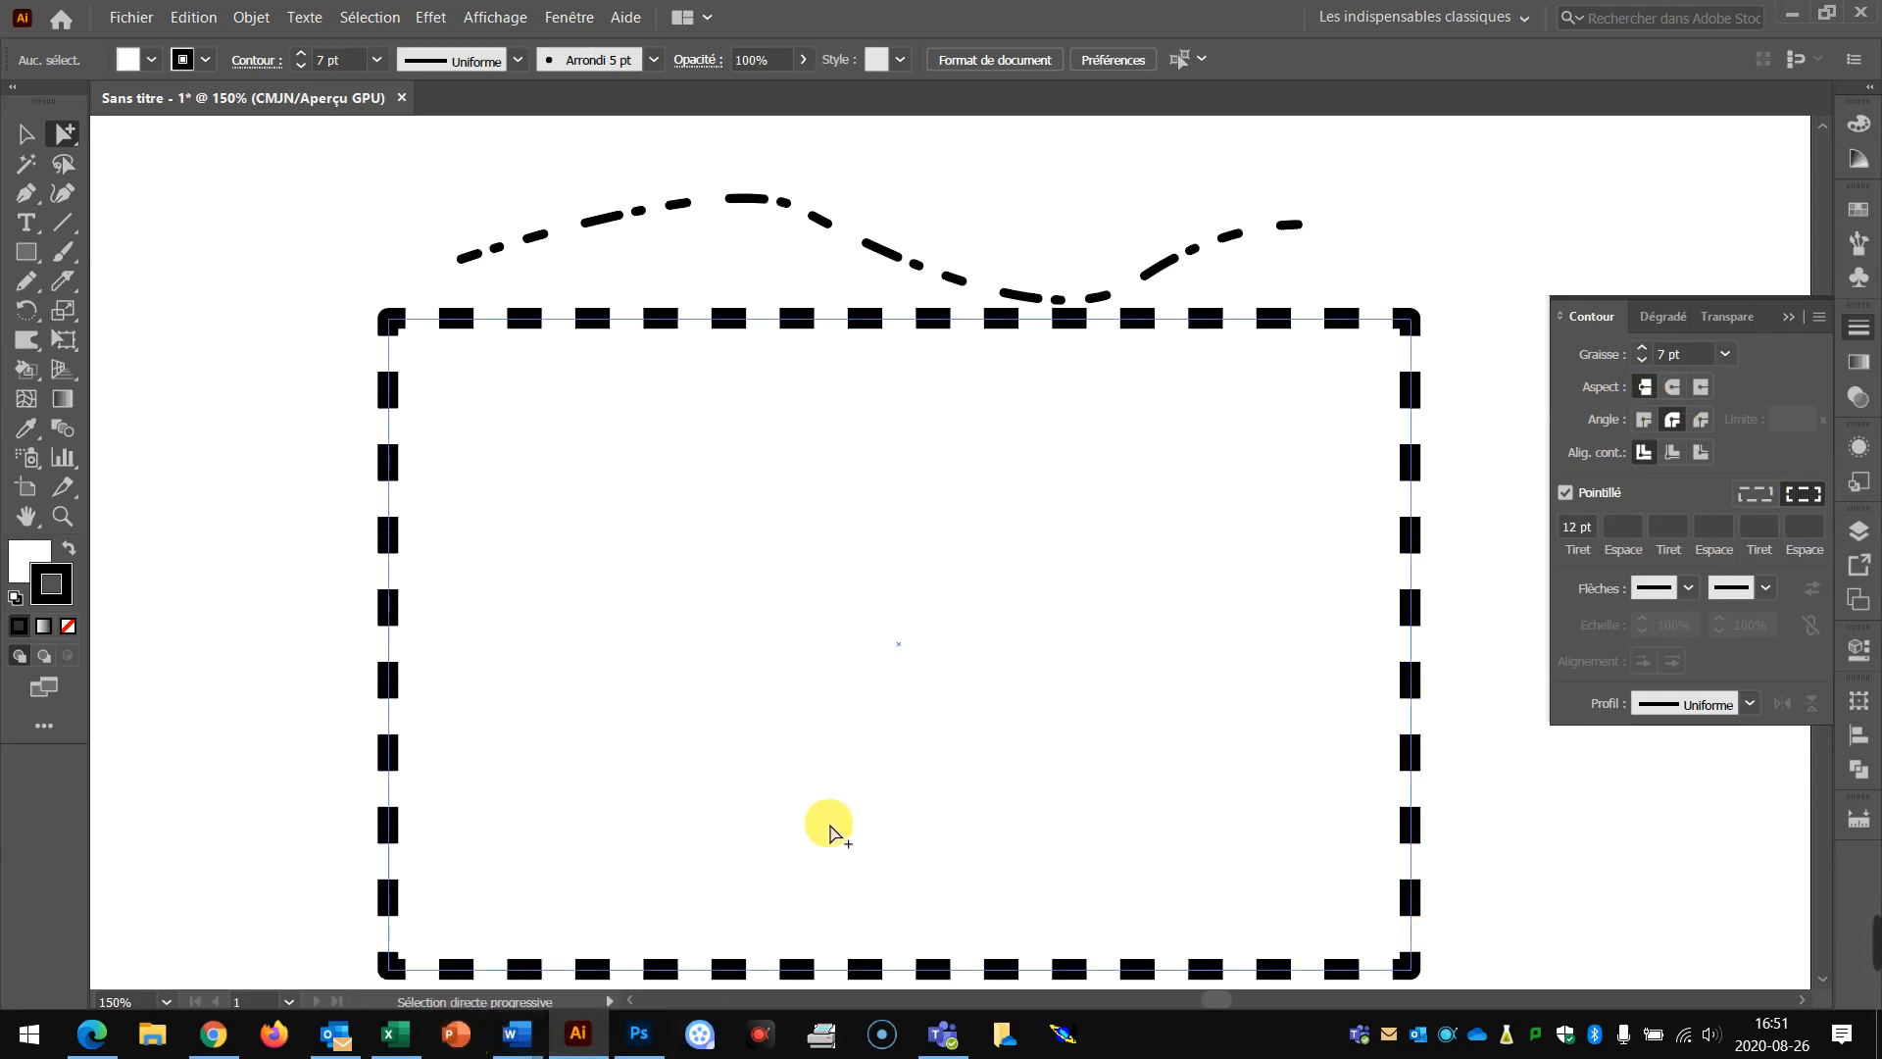
Try preserving exact dash and gap lengths on the rectangle, and restore the alignment of dashes to its corners.
click(1753, 496)
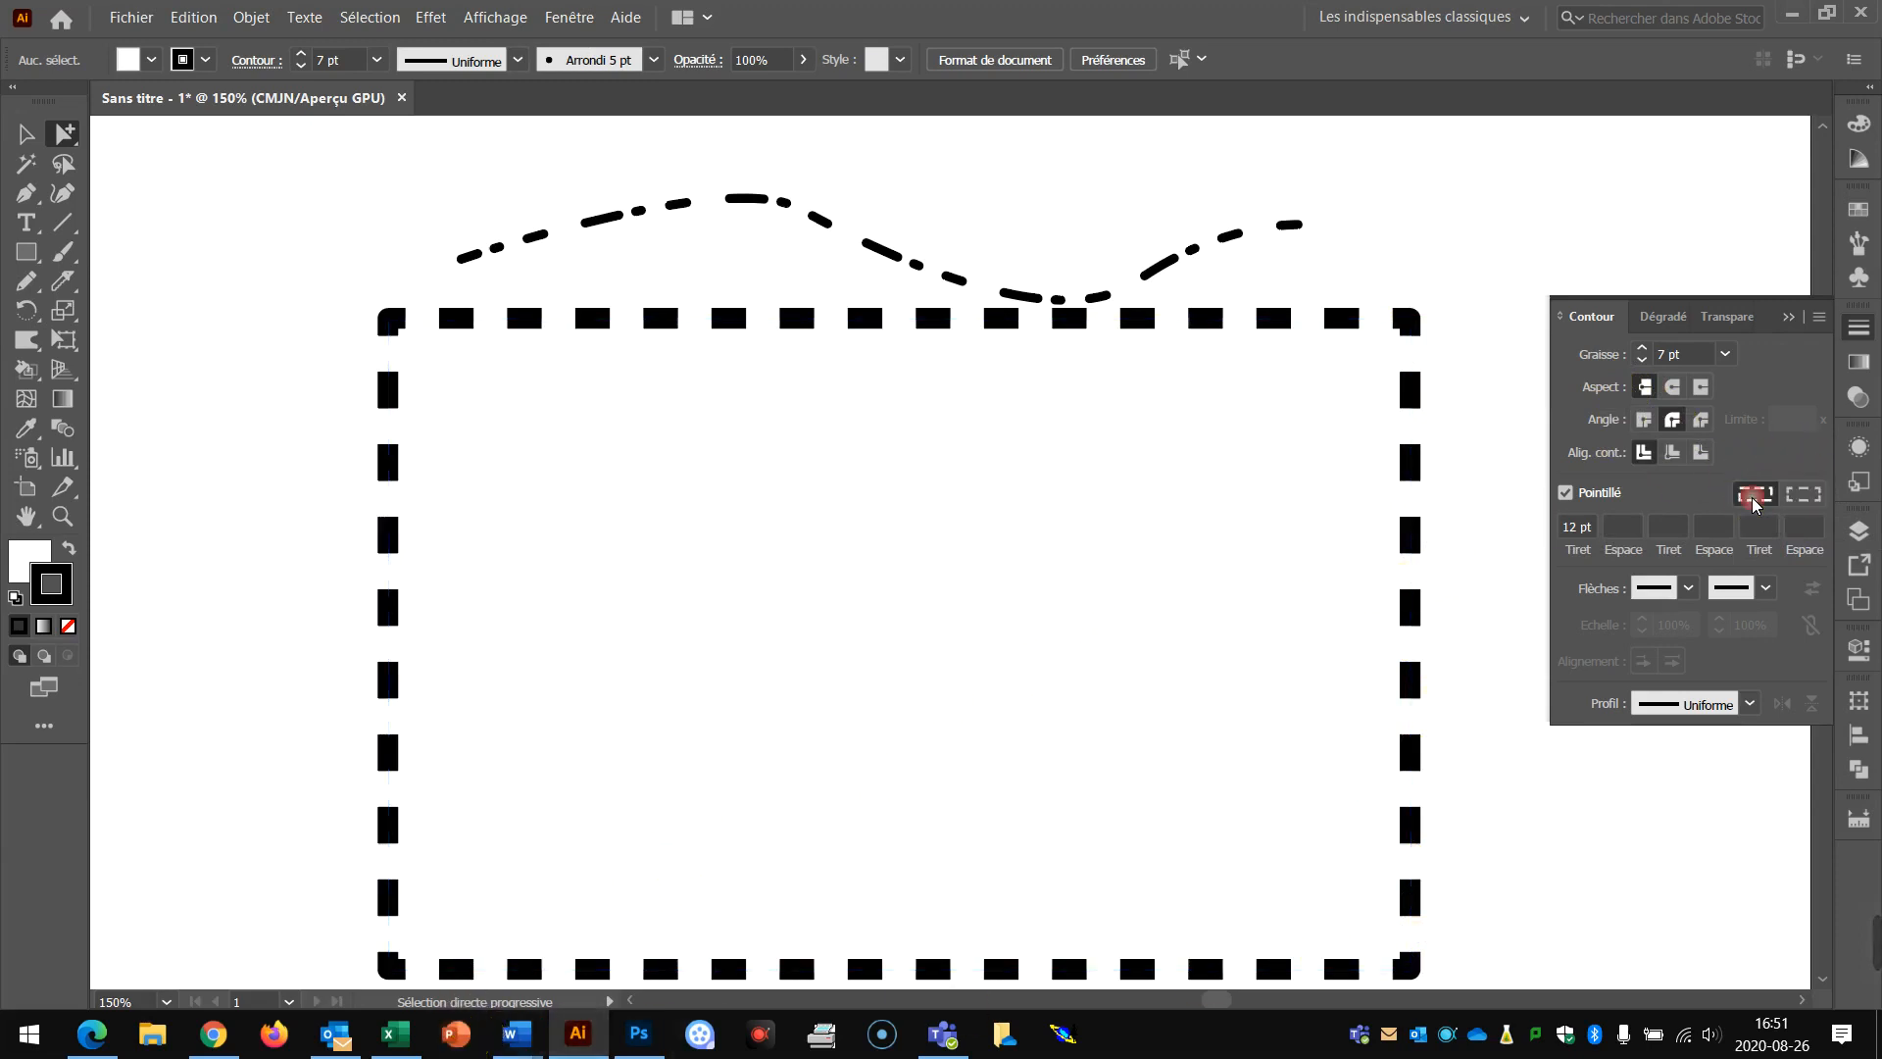
click(1426, 343)
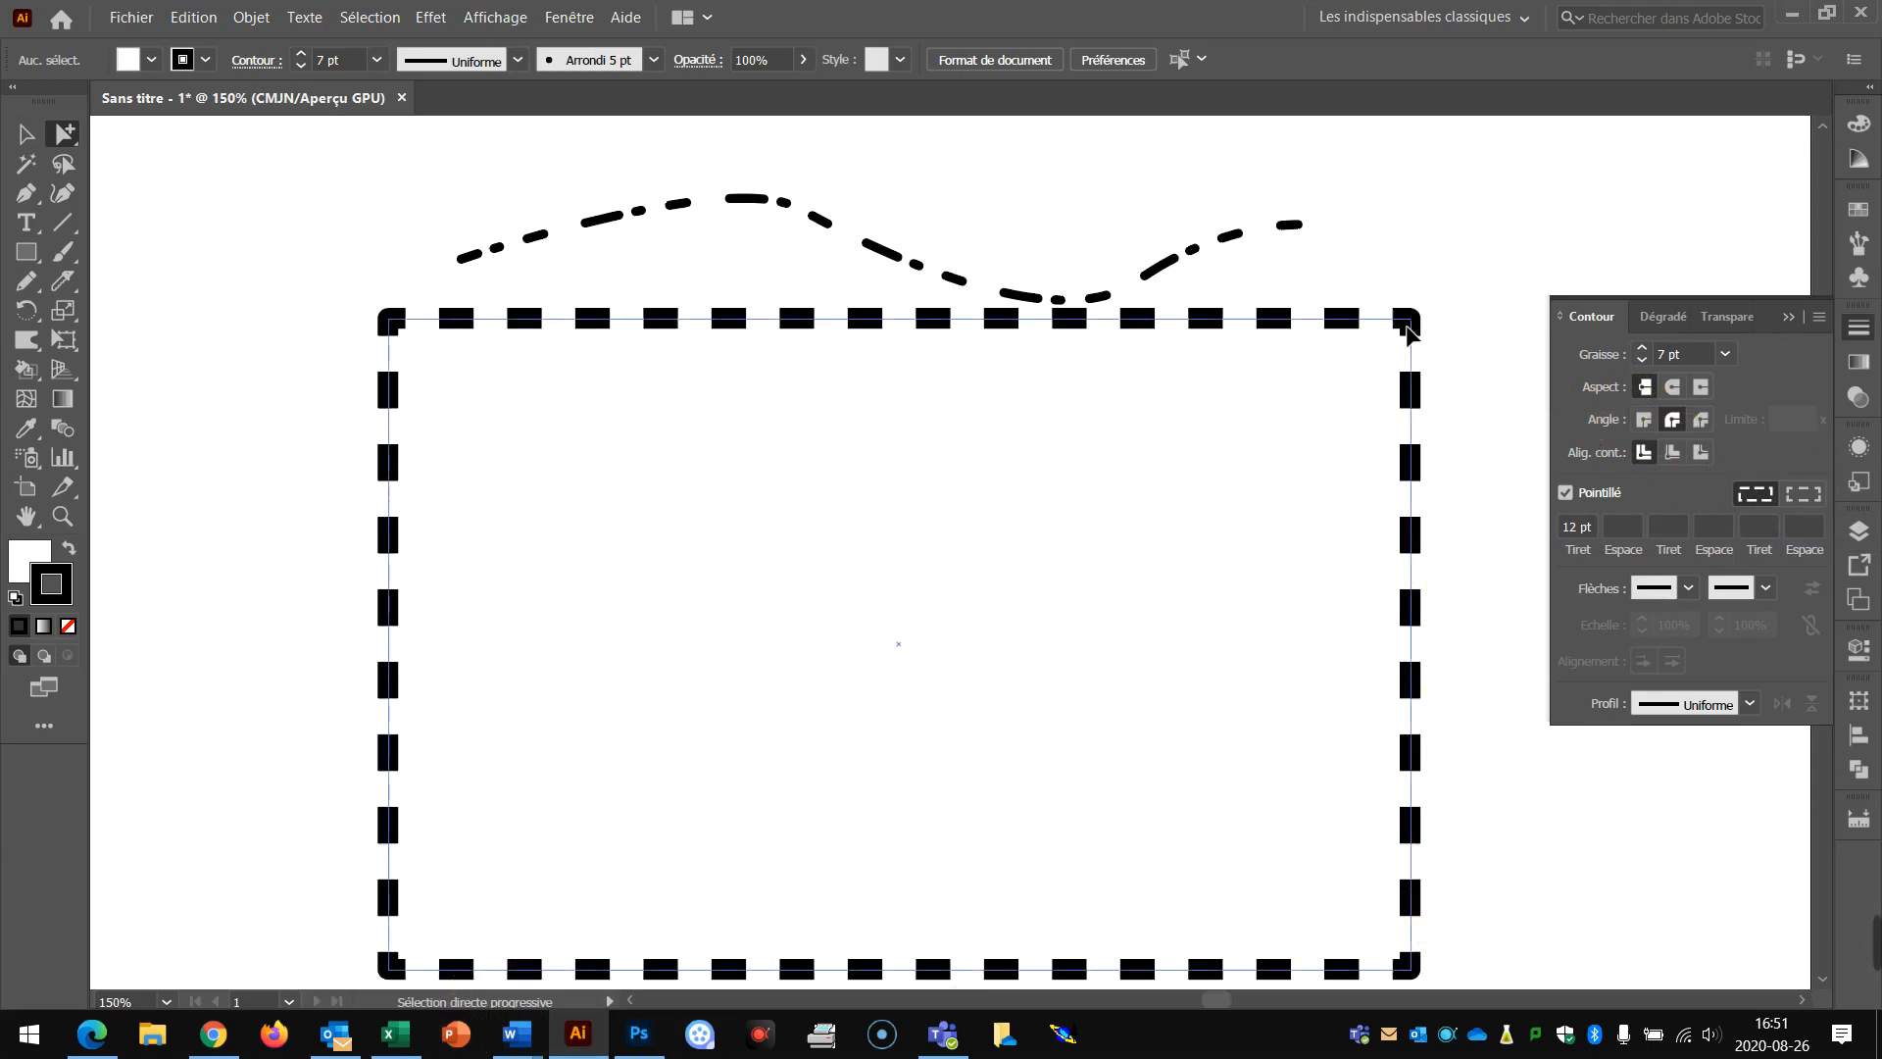
click(1753, 496)
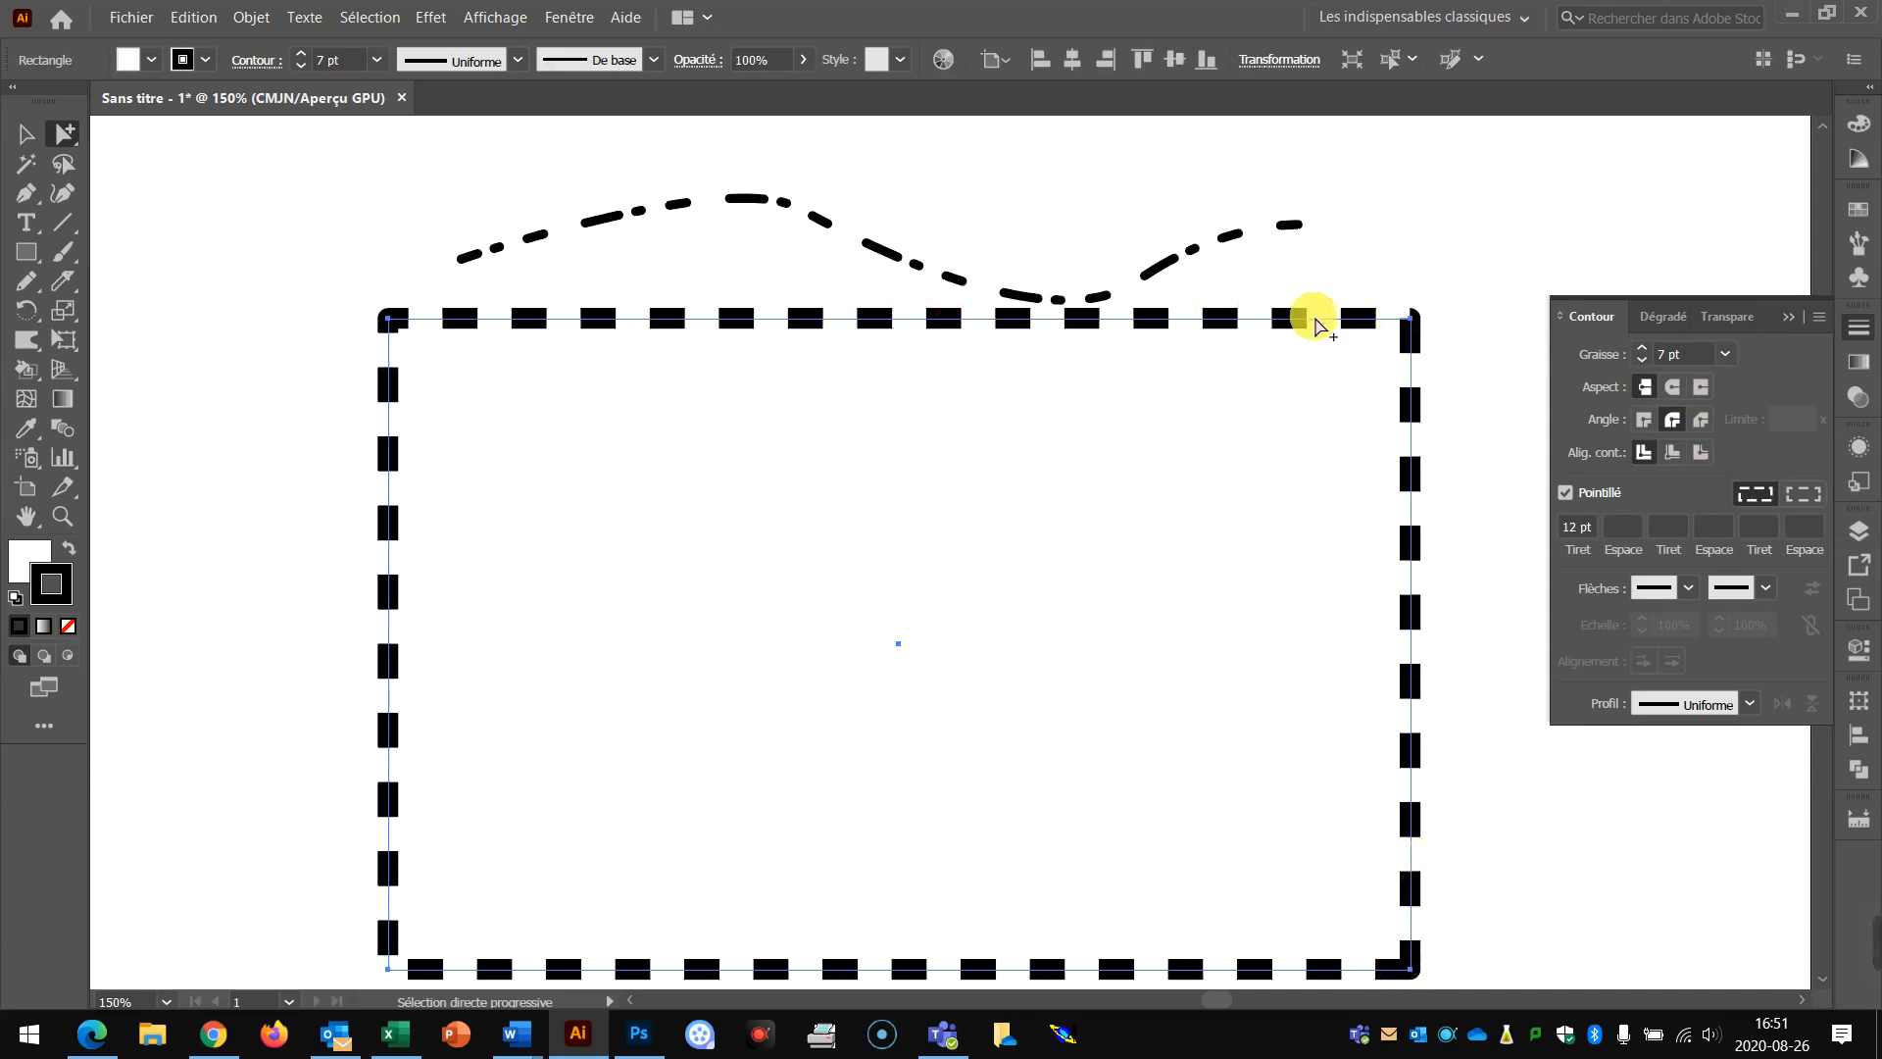
click(1804, 495)
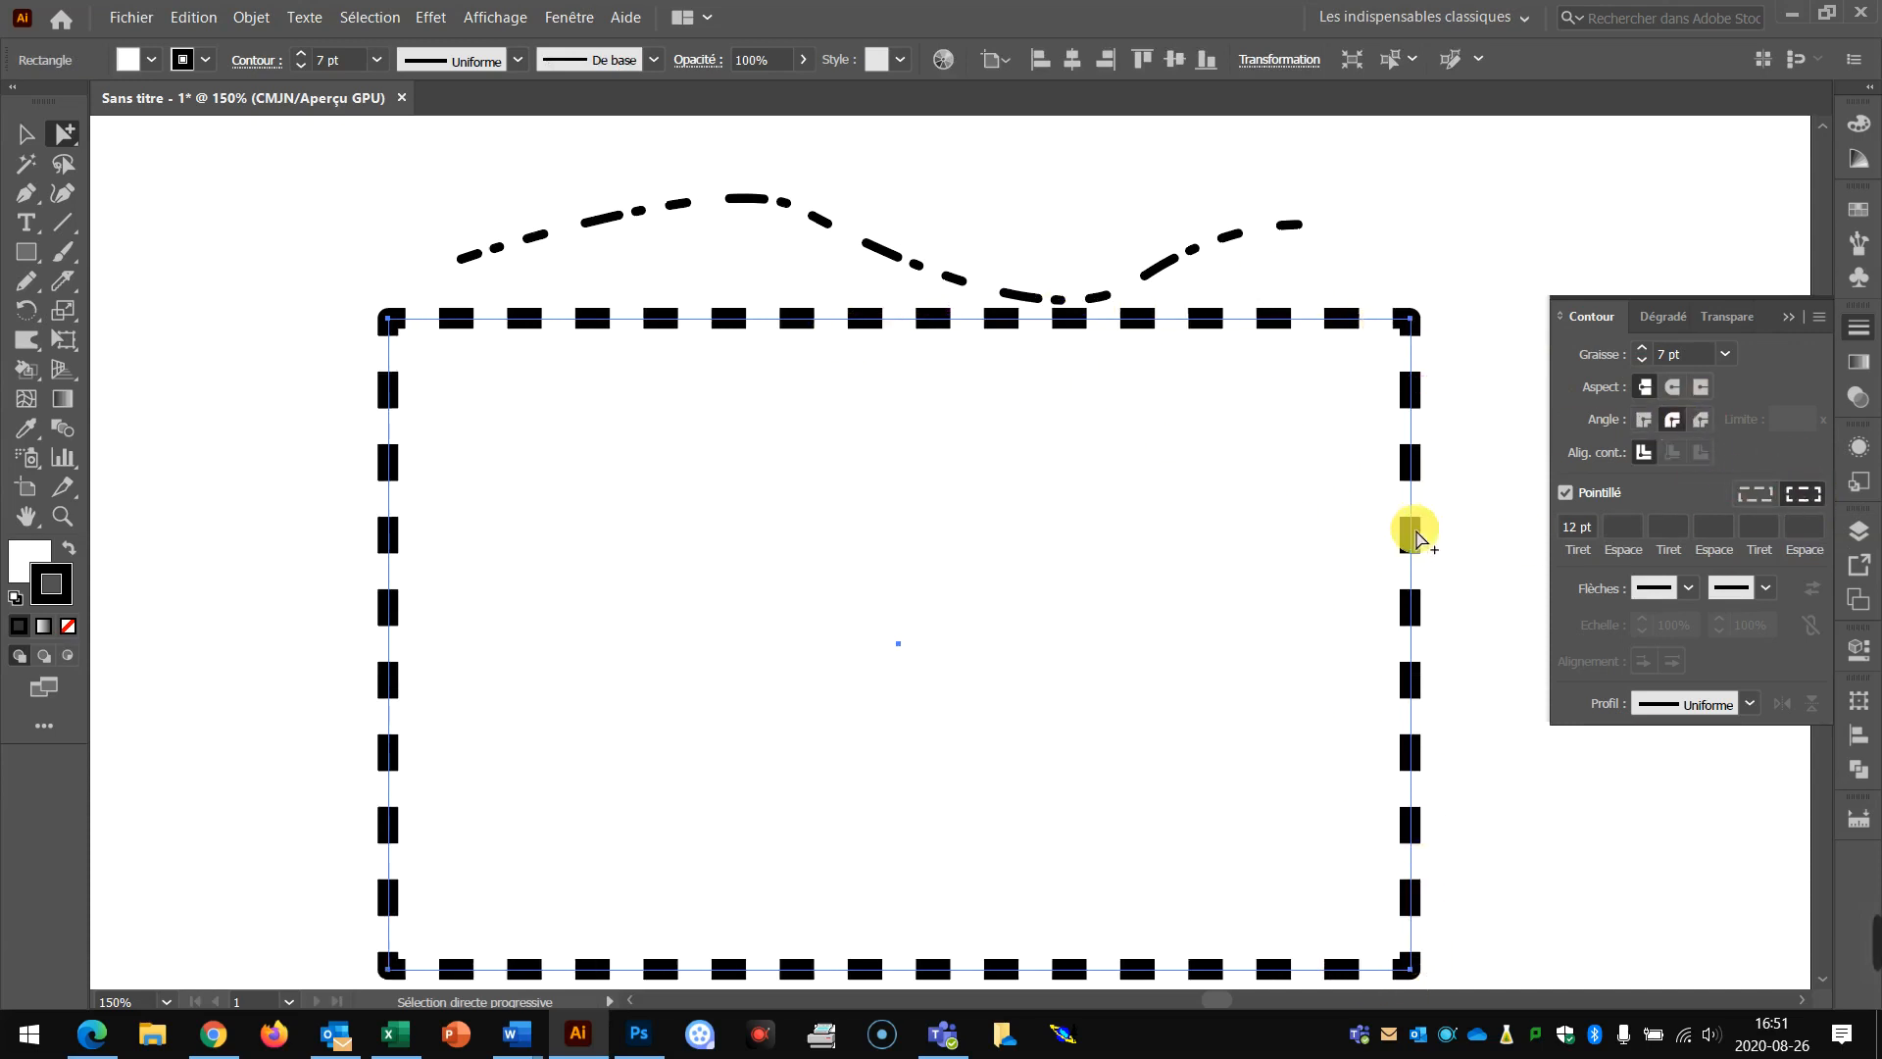